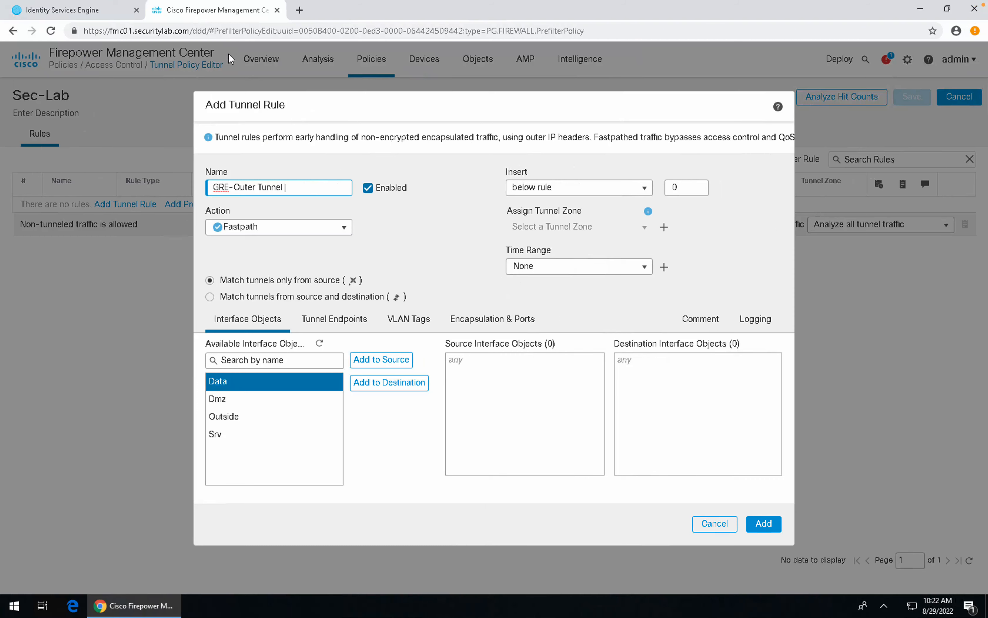
Step: Open a new FMC tab, check the EVE lab topology, and return to the Summary Dashboard
left_click(300, 10)
key("ctrl+Left")
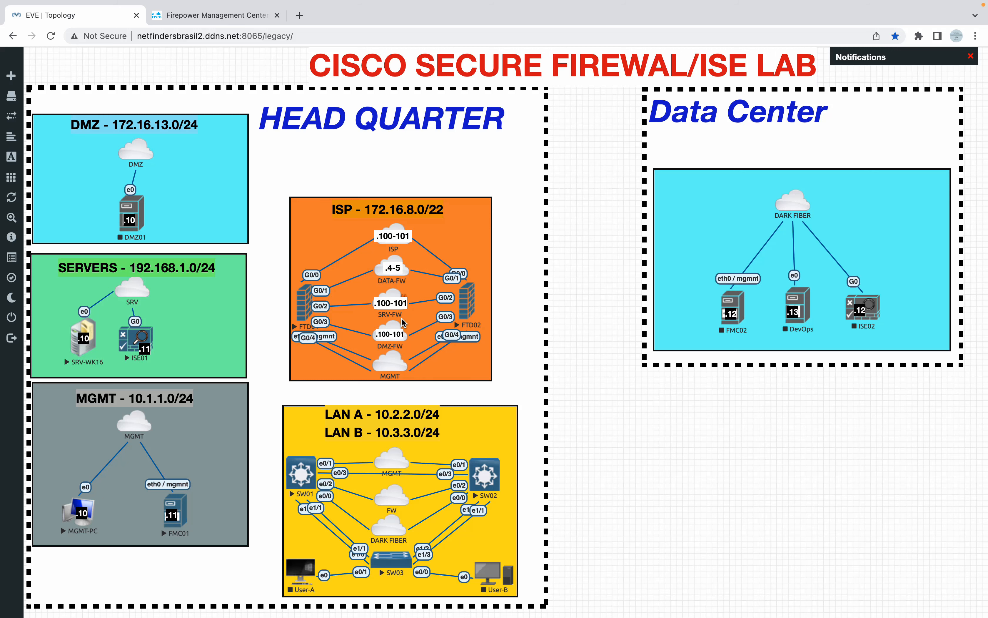
key("ctrl+Right")
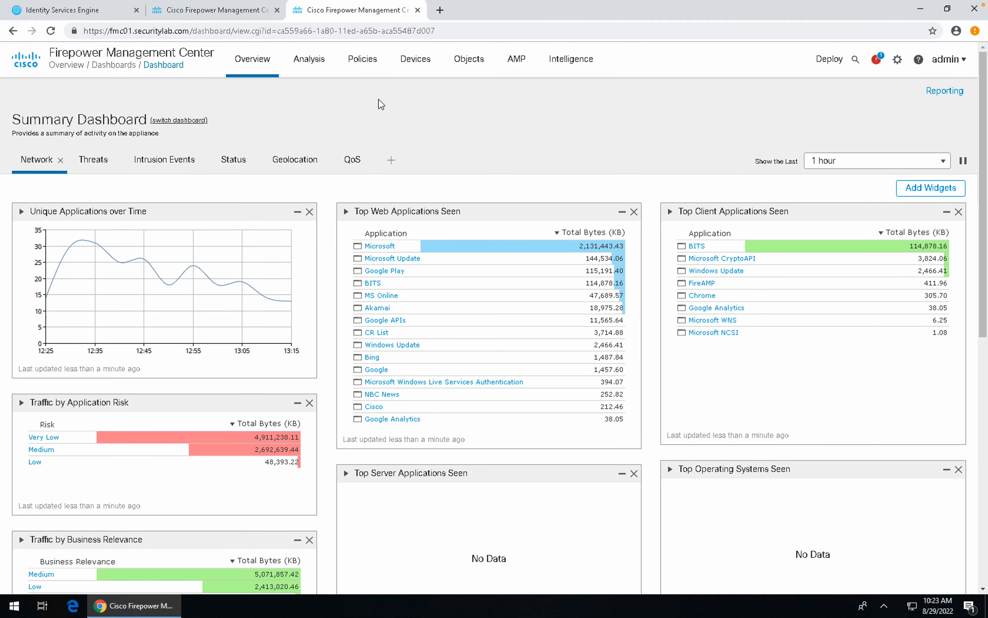
Step: Go to Devices > Device Management to list FTD01 and FTD02, and look over the Devices menu
left_click(419, 66)
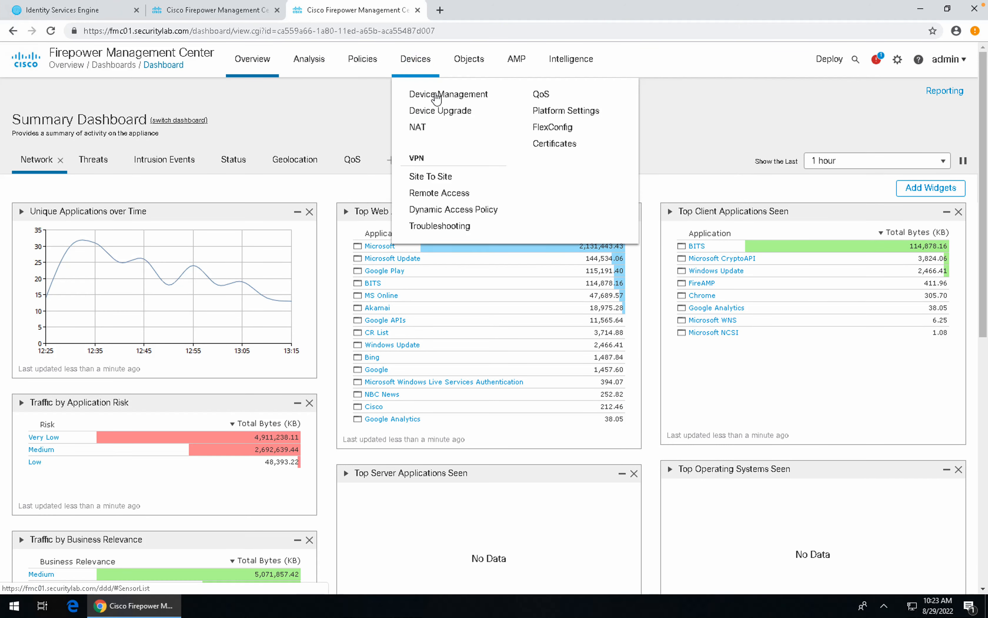
left_click(436, 95)
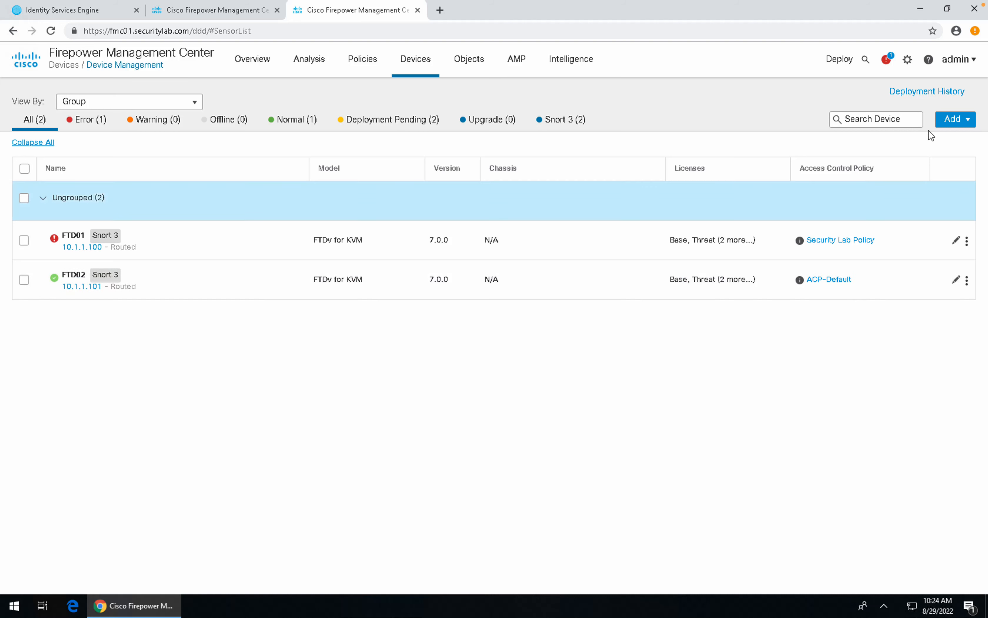
left_click(418, 66)
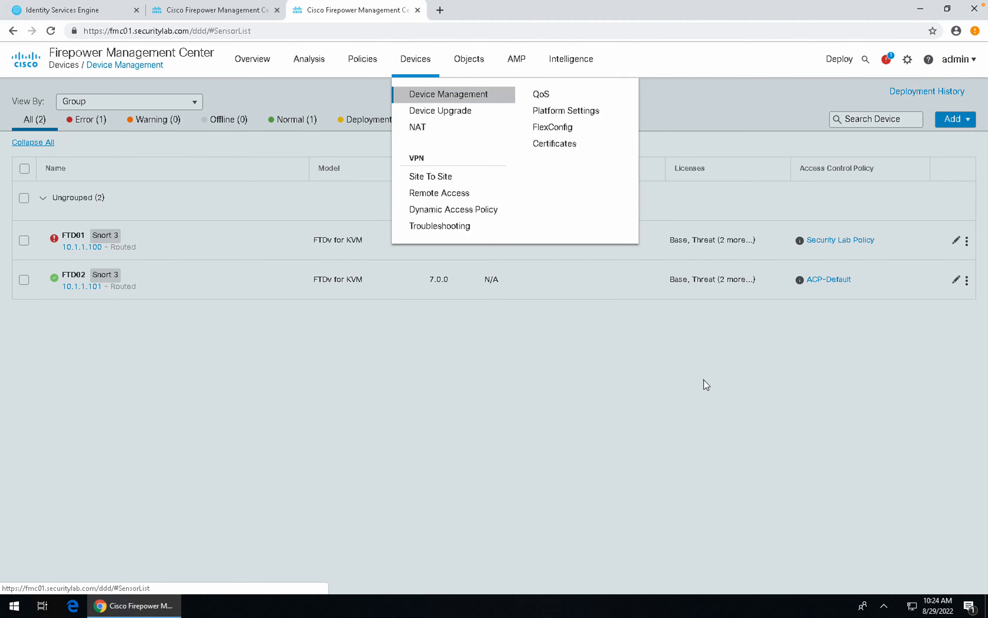
left_click(703, 380)
Step: Add Firepower Threat Defense HA pair 'SEcure_Firewall-HA' with FTD01 primary and FTD02 secondary
left_click(966, 123)
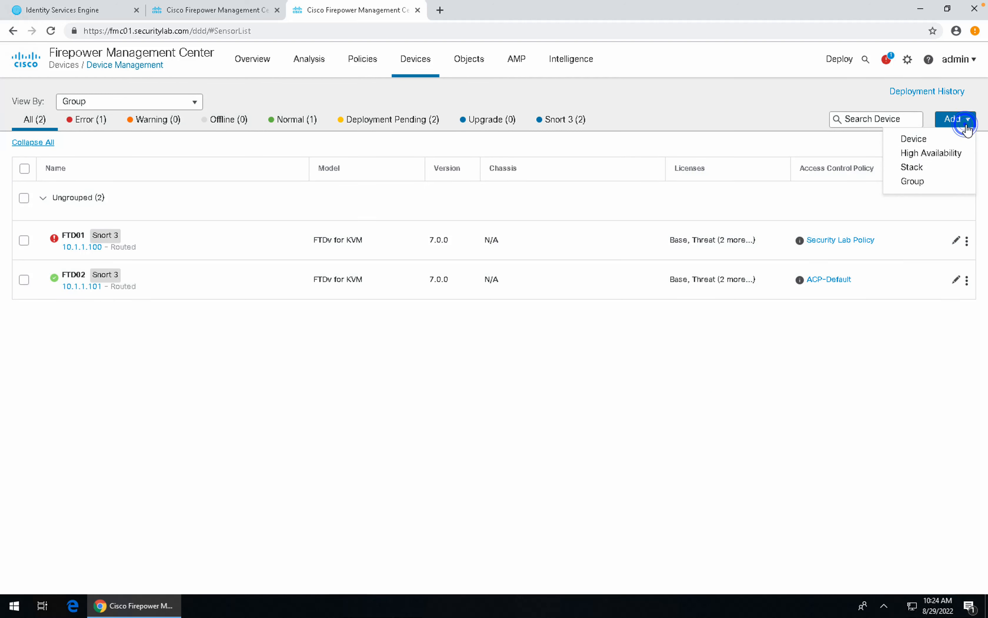
left_click(936, 153)
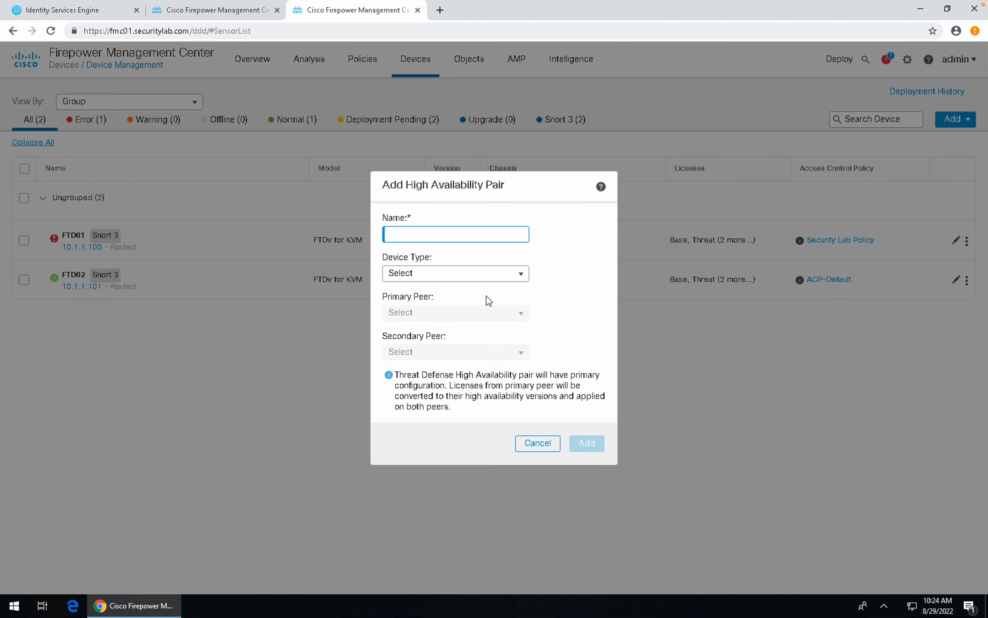
type("SEcure_Firewall-HA")
left_click(490, 273)
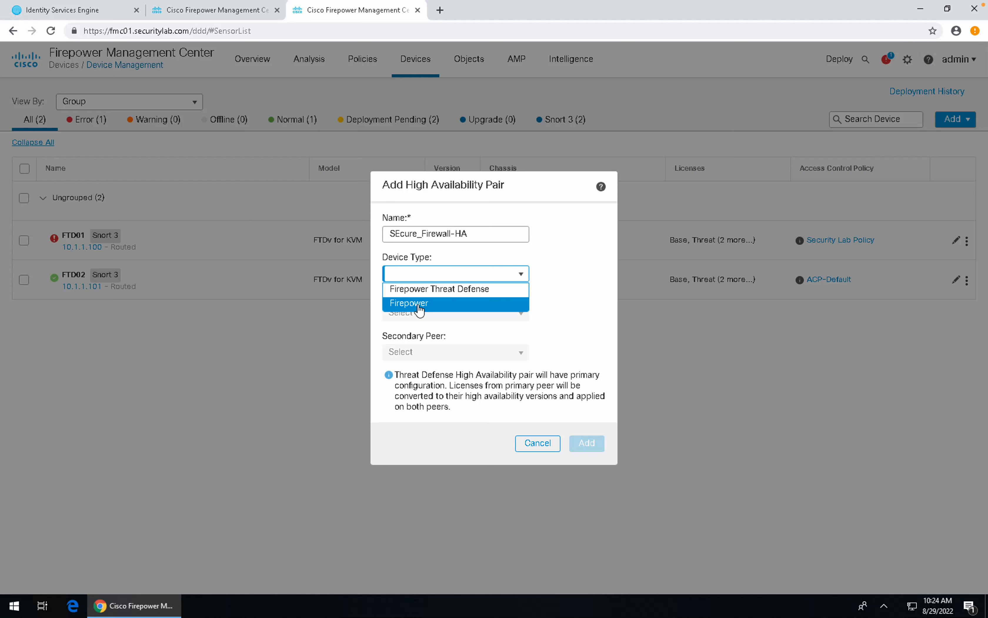
left_click(433, 289)
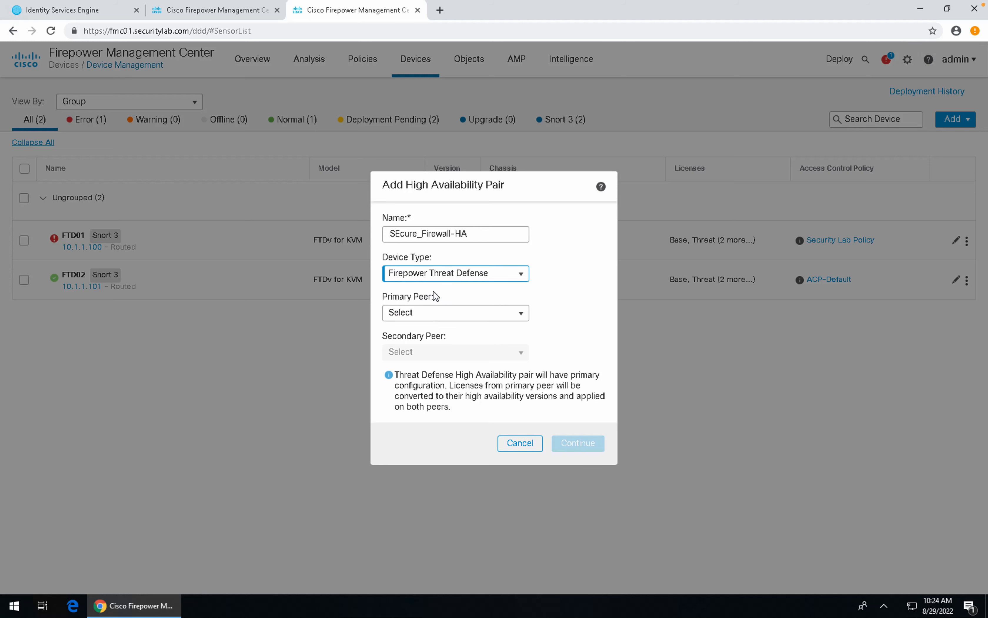
left_click(436, 313)
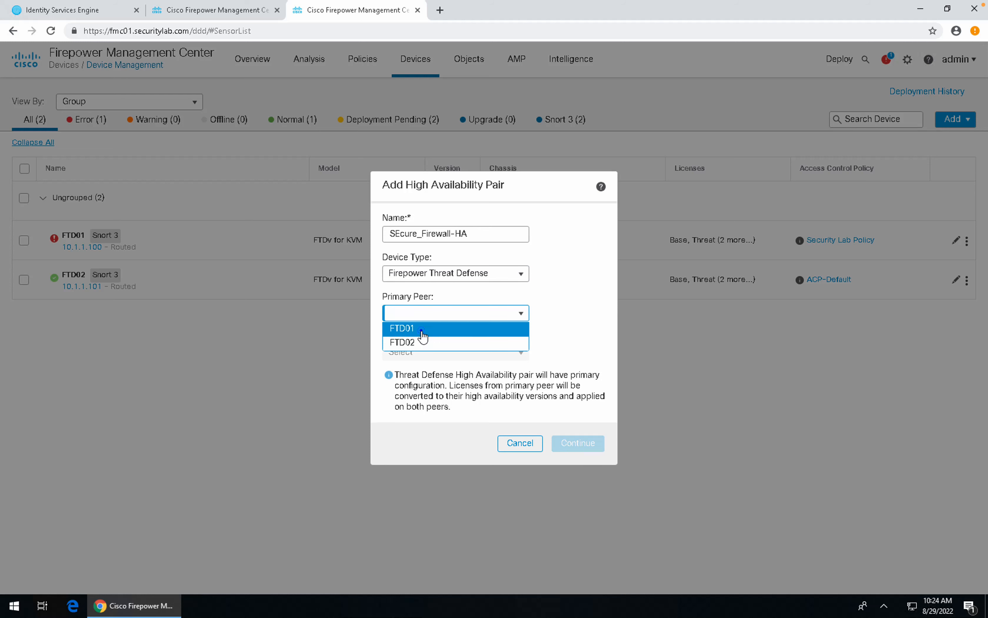
left_click(421, 329)
left_click(421, 353)
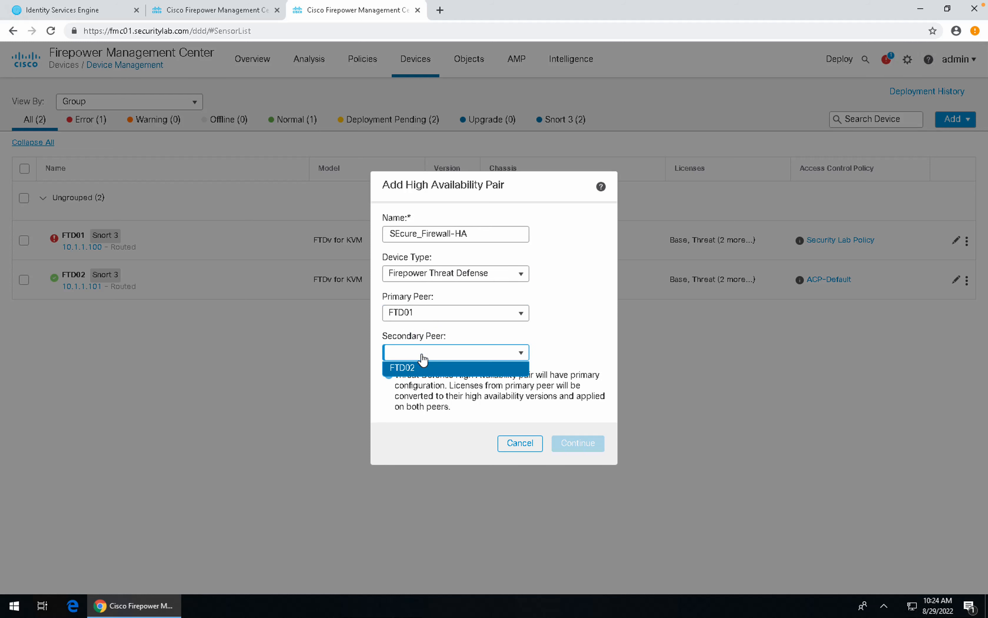
left_click(414, 370)
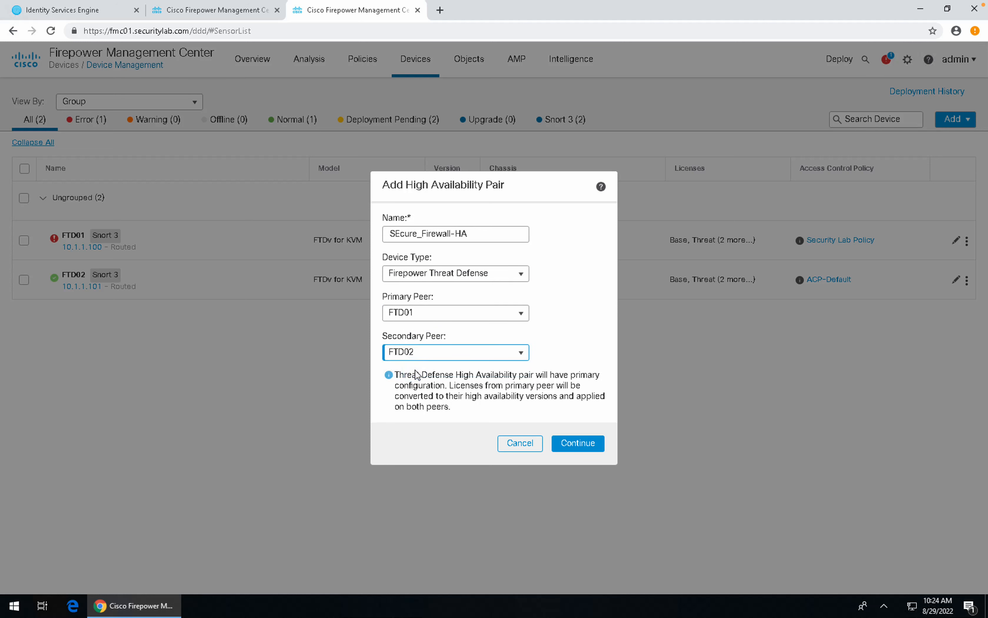
left_click(572, 449)
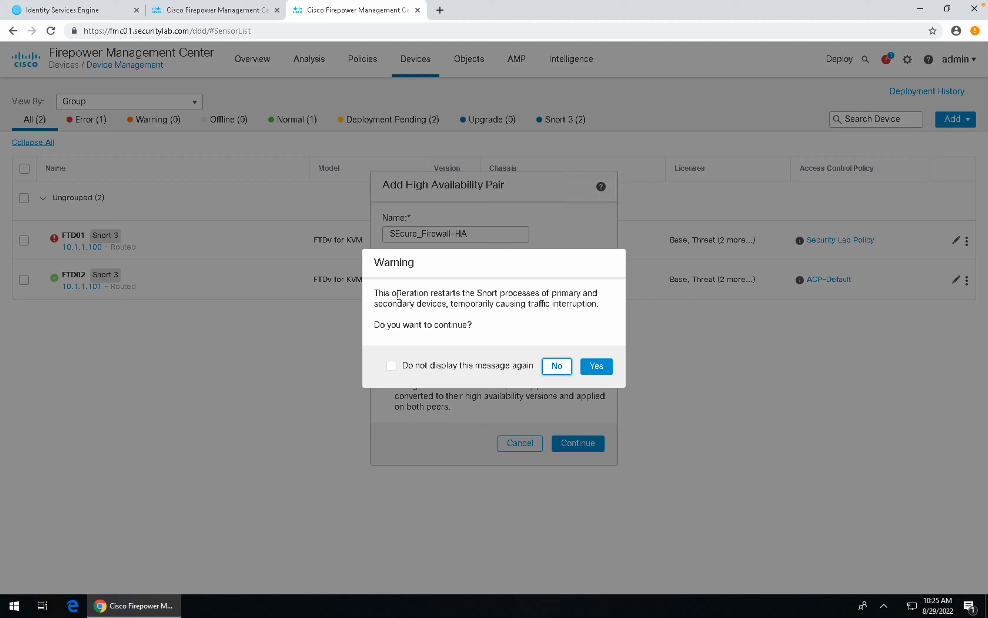
Step: Review and accept the warning that Snort will restart and interrupt traffic
left_click_drag(396, 293, 502, 290)
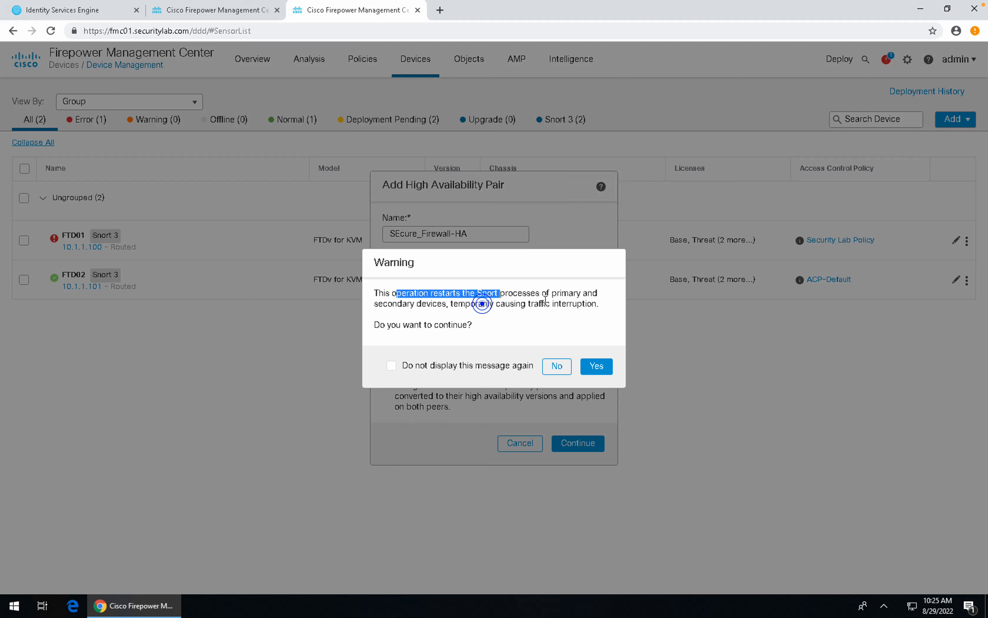
left_click_drag(484, 304, 545, 302)
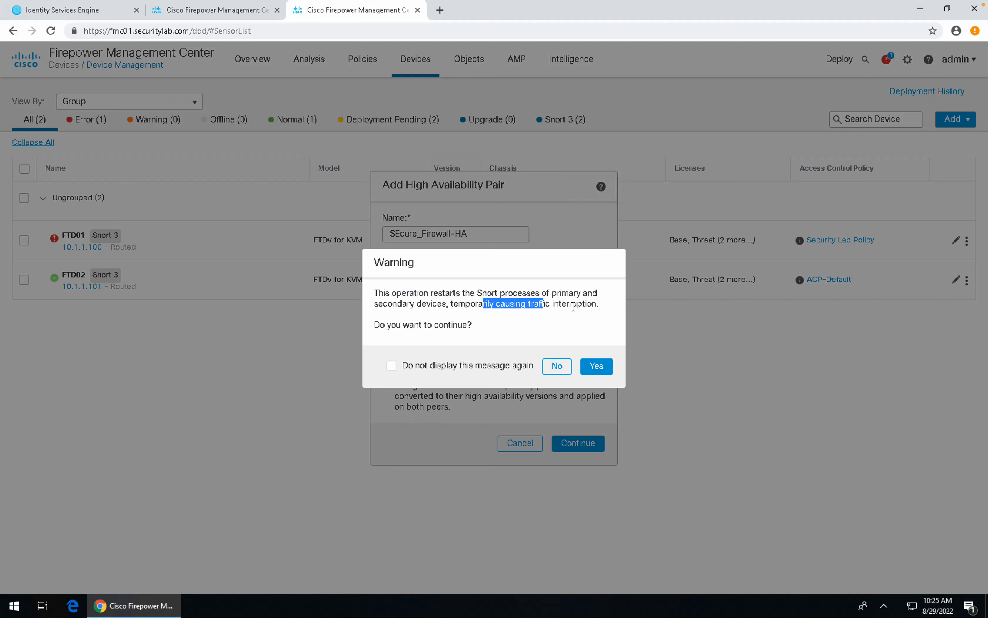
left_click(582, 364)
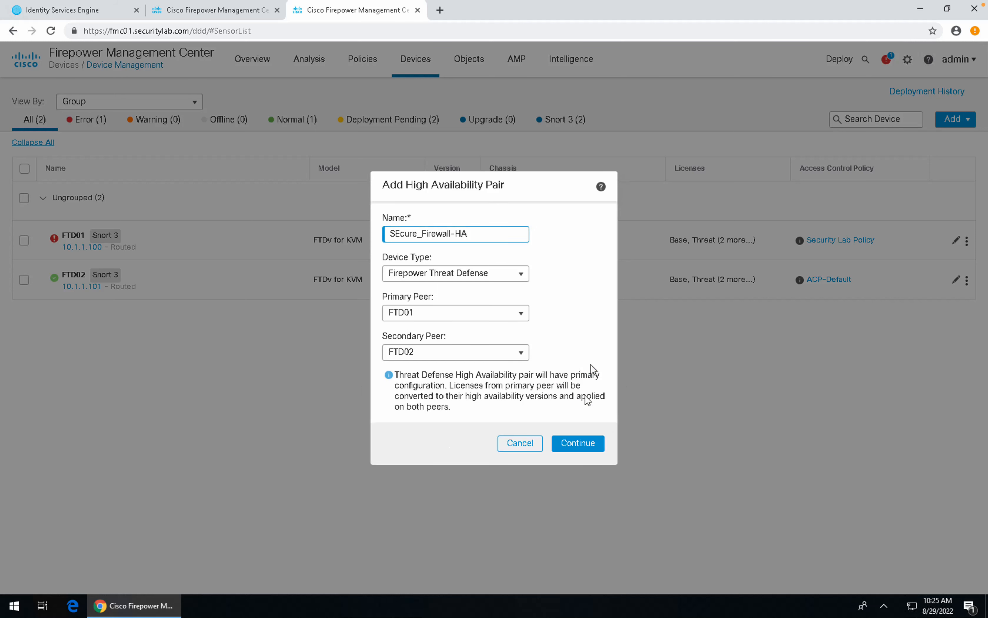
Step: Run the peer compatibility check, review the failing pending-deployment item, and close the mismatch summary
left_click(578, 443)
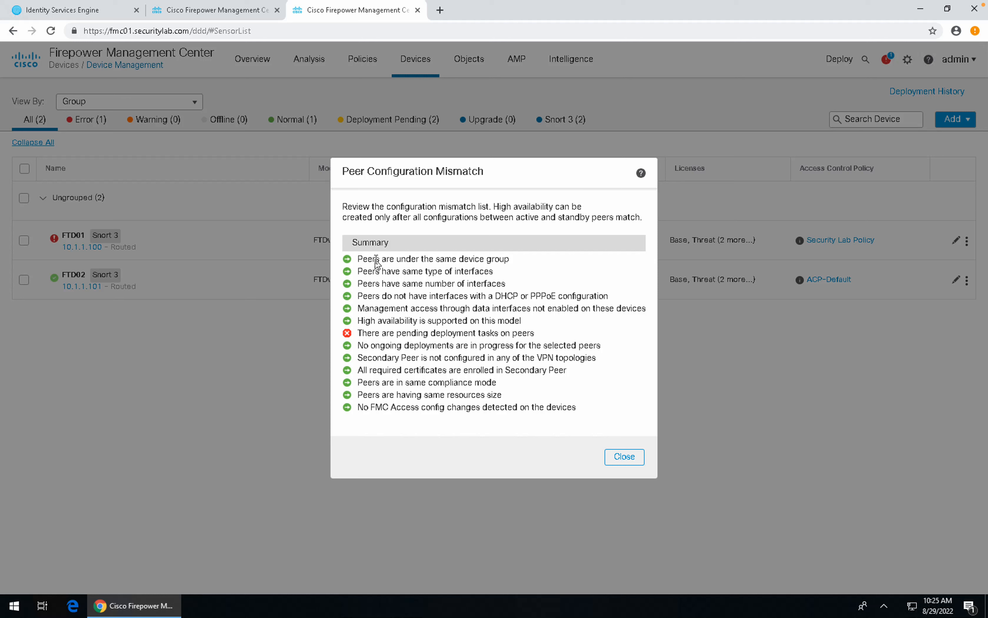
left_click_drag(375, 258, 436, 259)
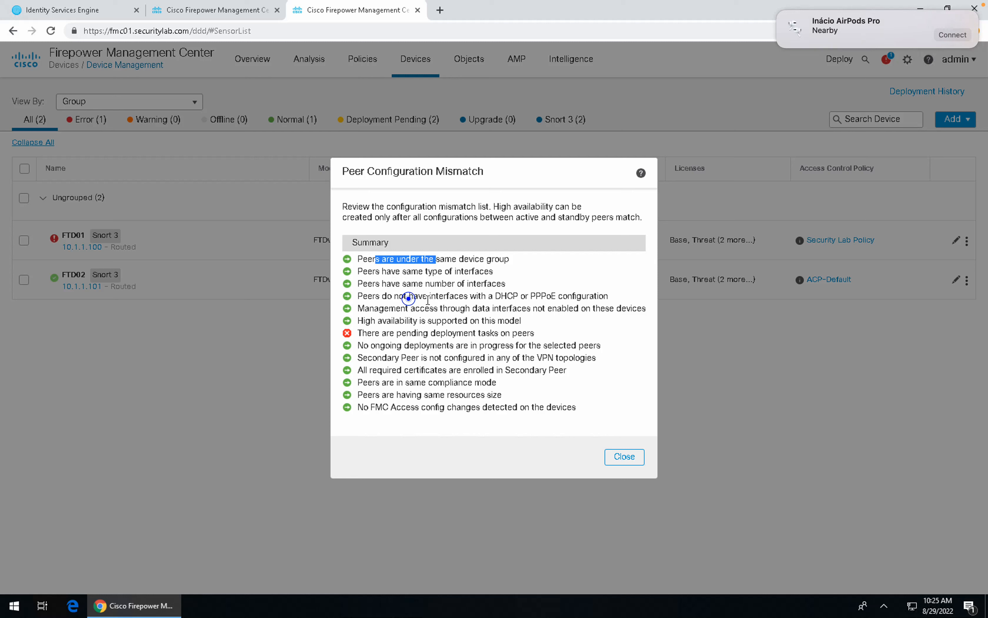
left_click_drag(409, 296, 504, 297)
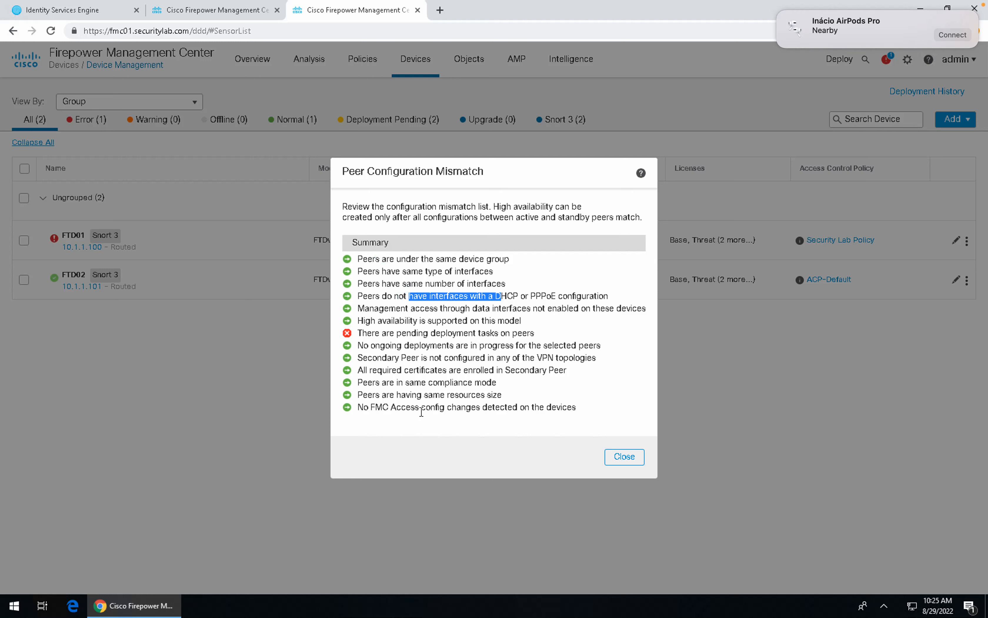
left_click_drag(413, 370, 474, 369)
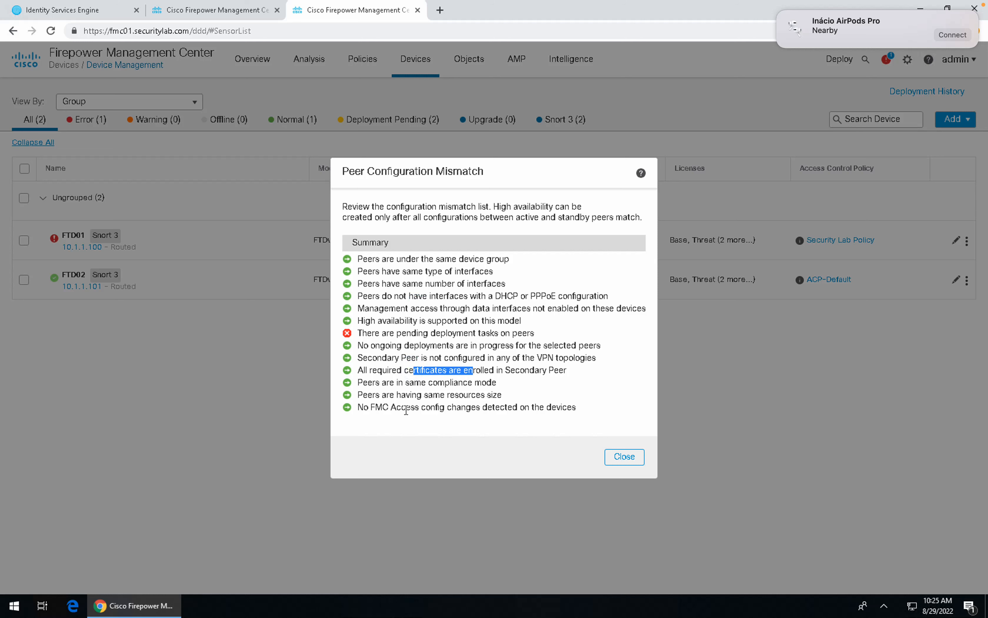
left_click_drag(357, 334, 467, 335)
left_click(626, 456)
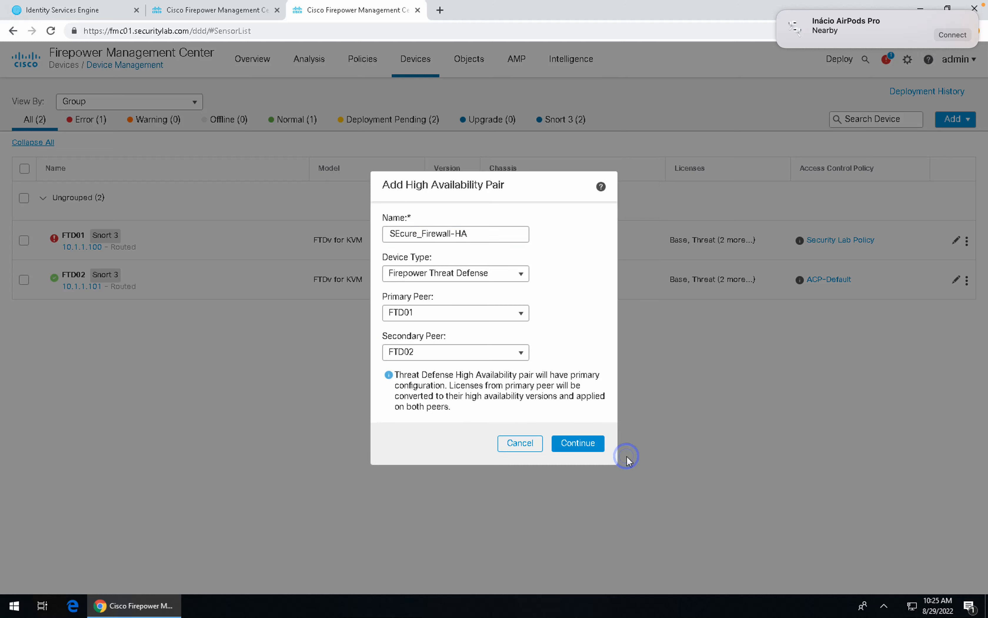
Step: Cancel the HA pair setup and go to Deploy > Deployment
left_click(526, 444)
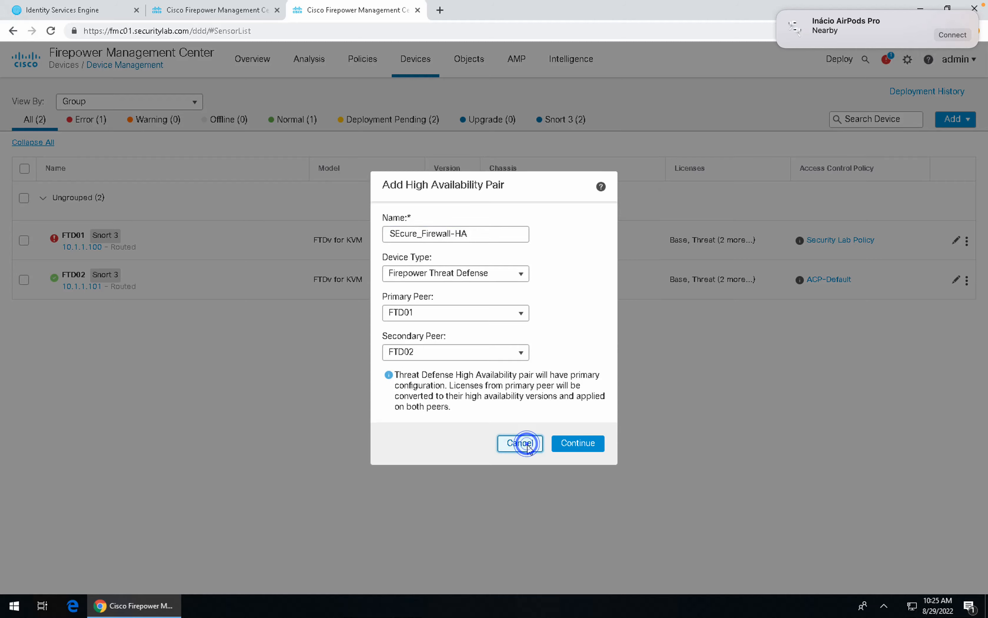
mouse_move(829, 68)
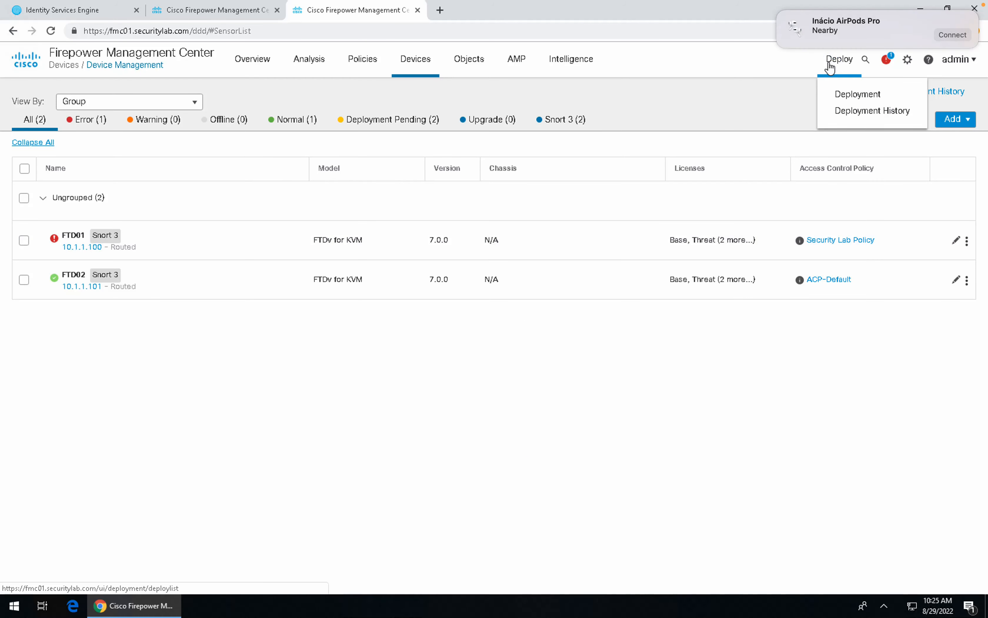
left_click(842, 91)
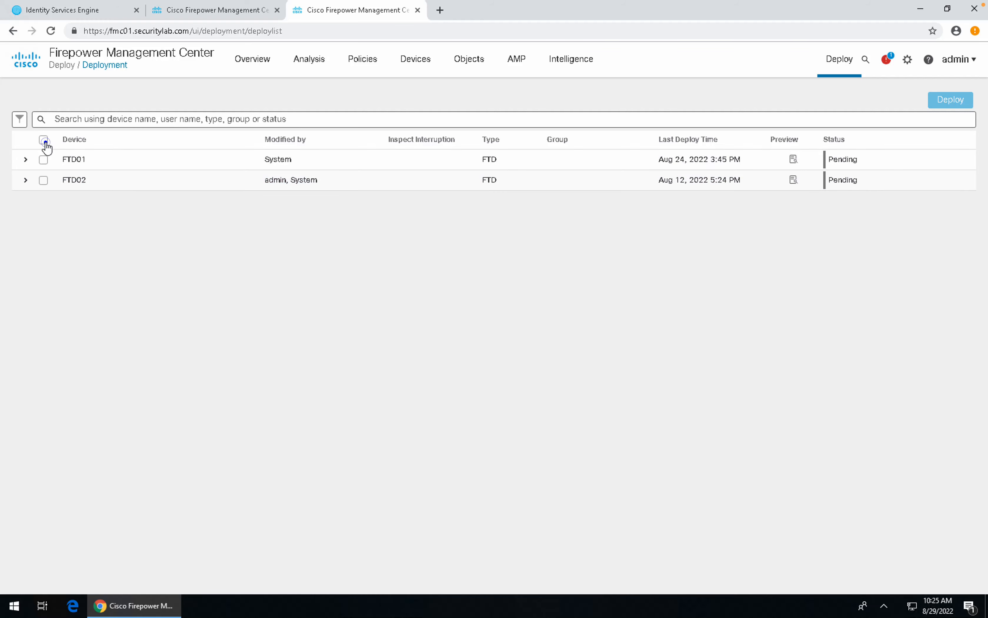
Step: Deploy pending changes to both FTD01 and FTD02, then return to the tunnel rule tab
left_click(43, 140)
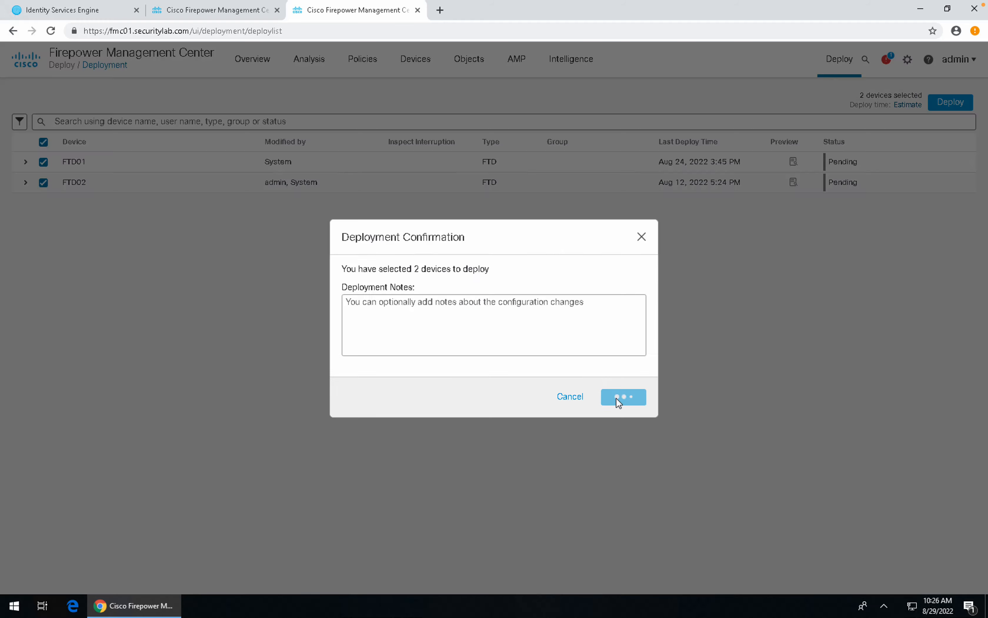
left_click(622, 398)
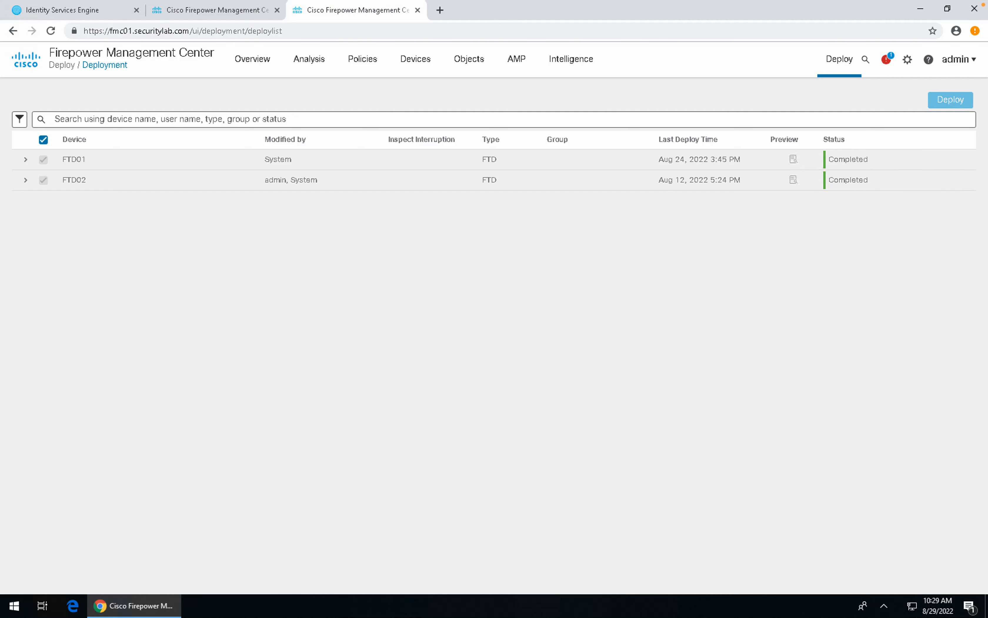
left_click(214, 12)
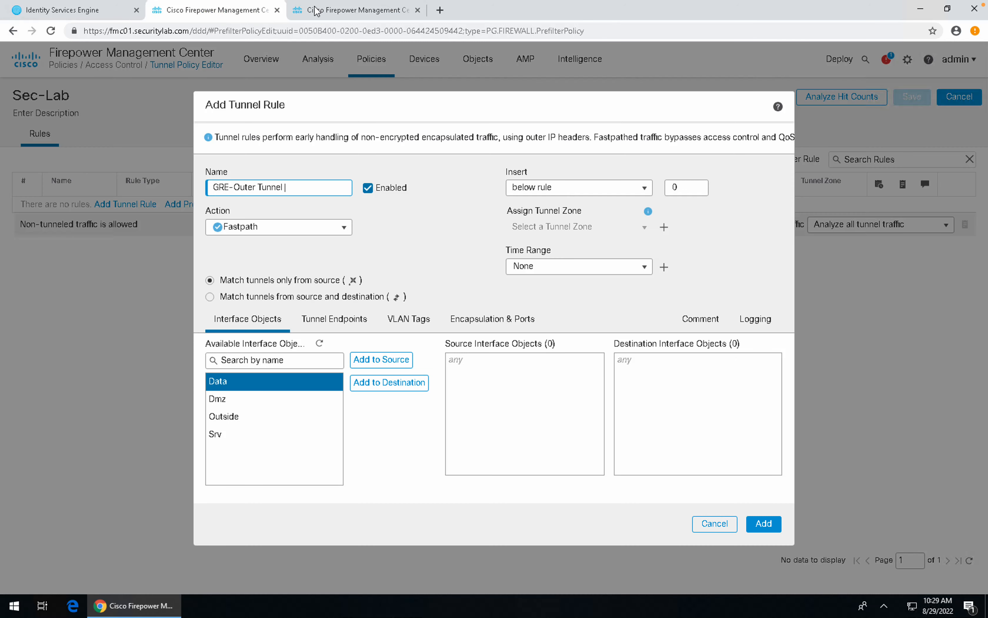
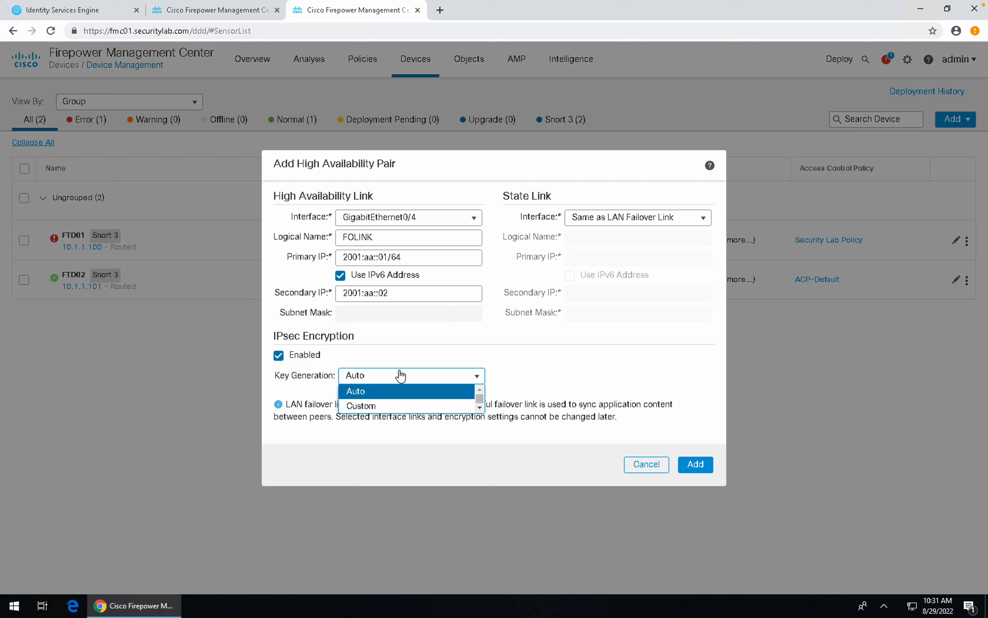
Step: Keep IPsec key generation on Auto and submit the new HA pair
left_click(376, 405)
left_click(384, 397)
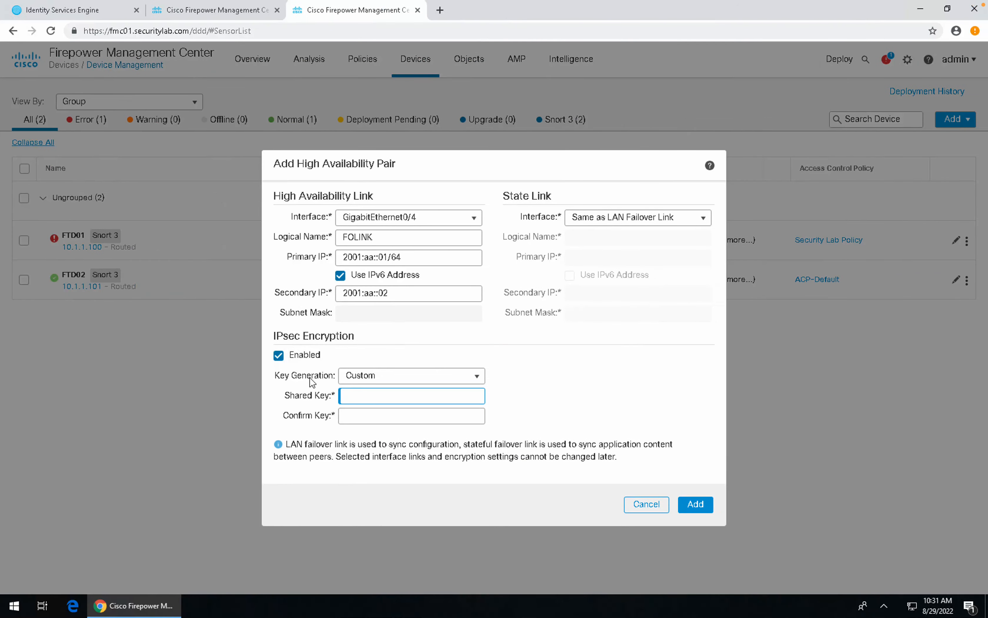
left_click(365, 378)
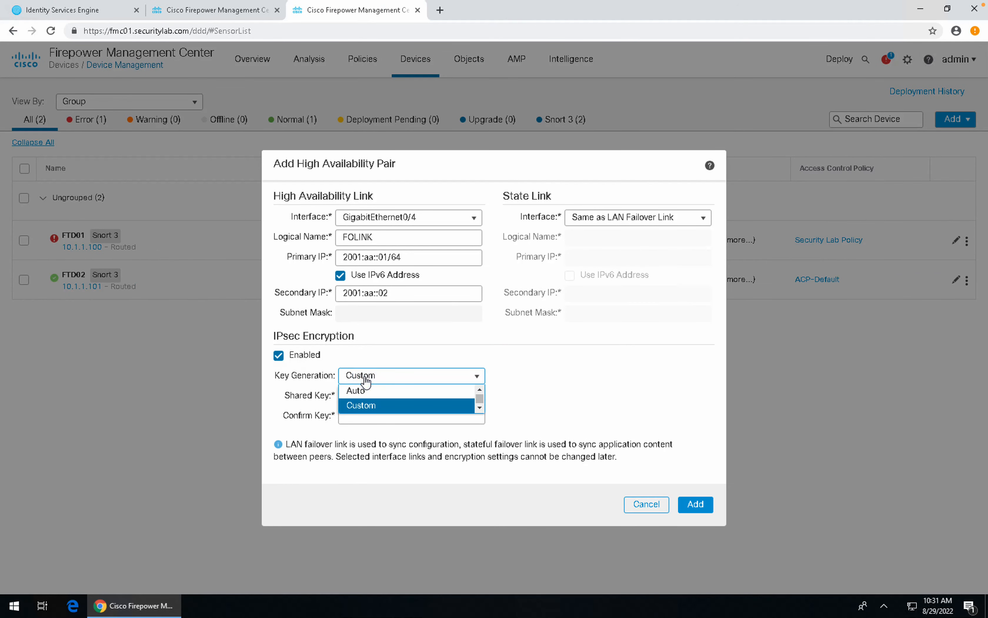
left_click(360, 390)
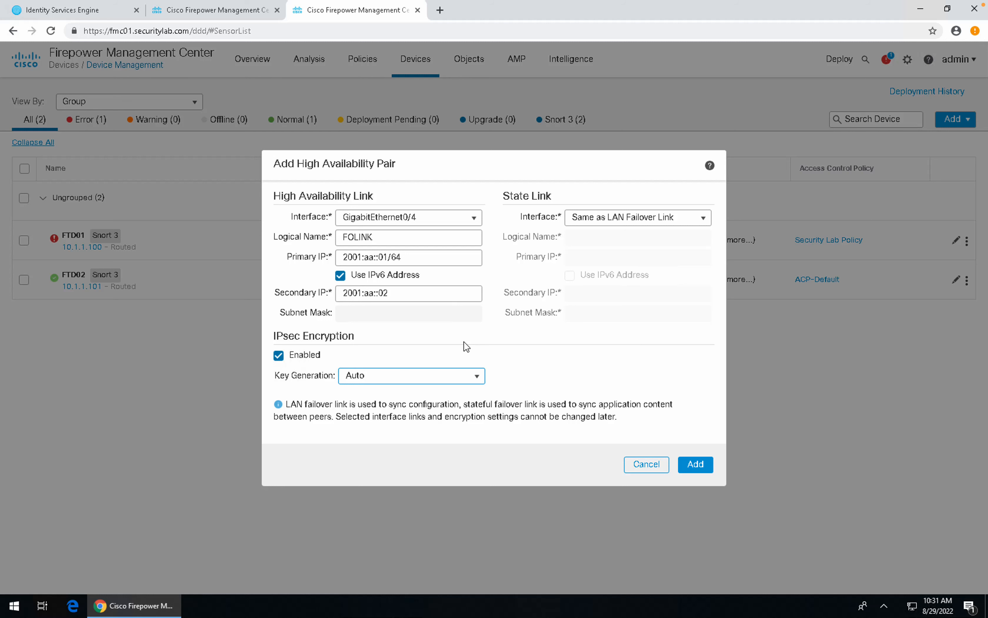
left_click(694, 465)
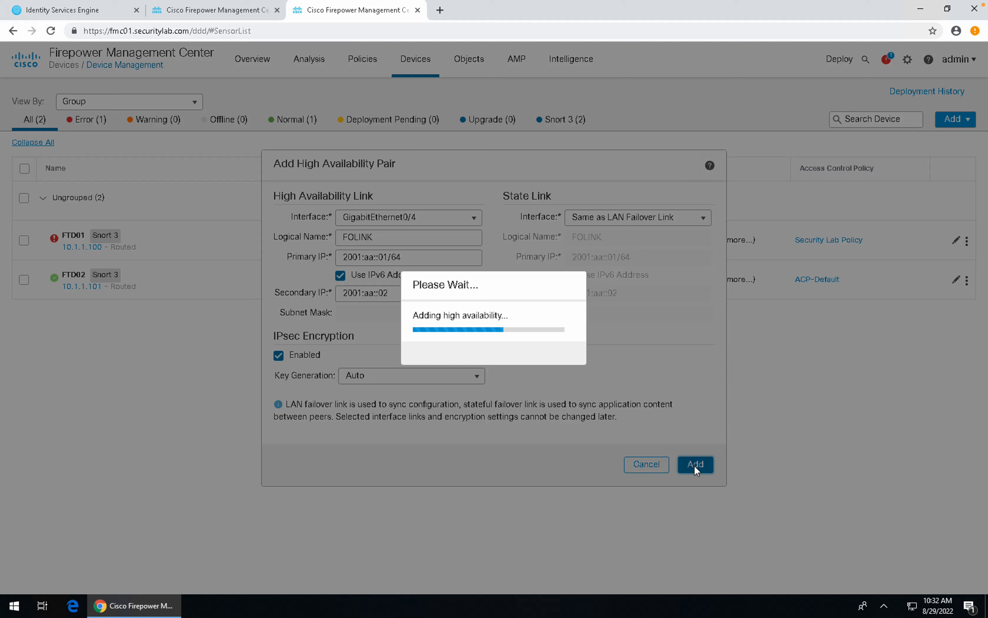
Step: Close the Start menu and acknowledge the High Availability Pair Added message
left_click(14, 605)
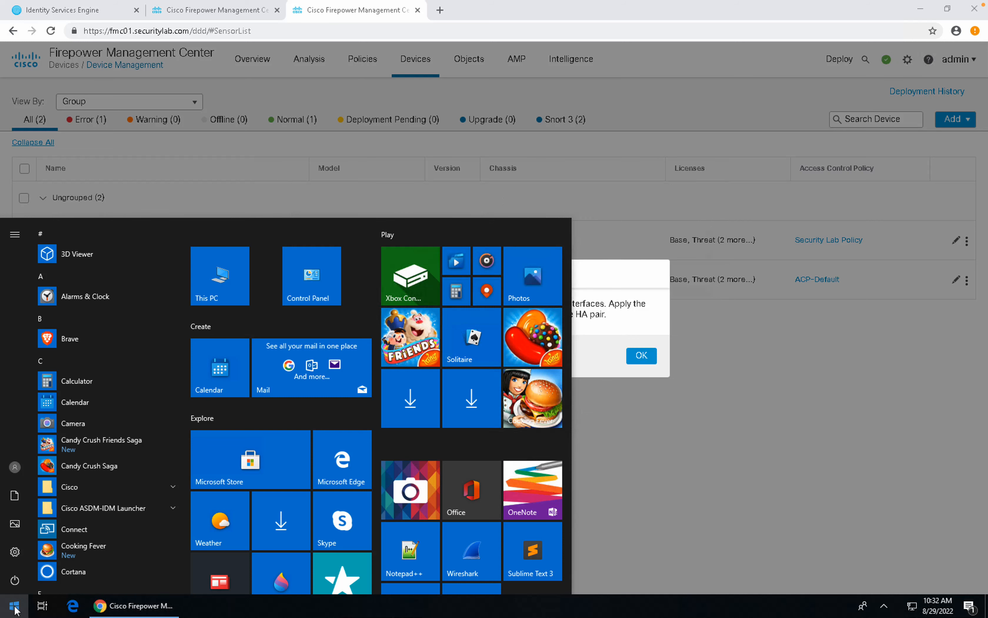
left_click(657, 313)
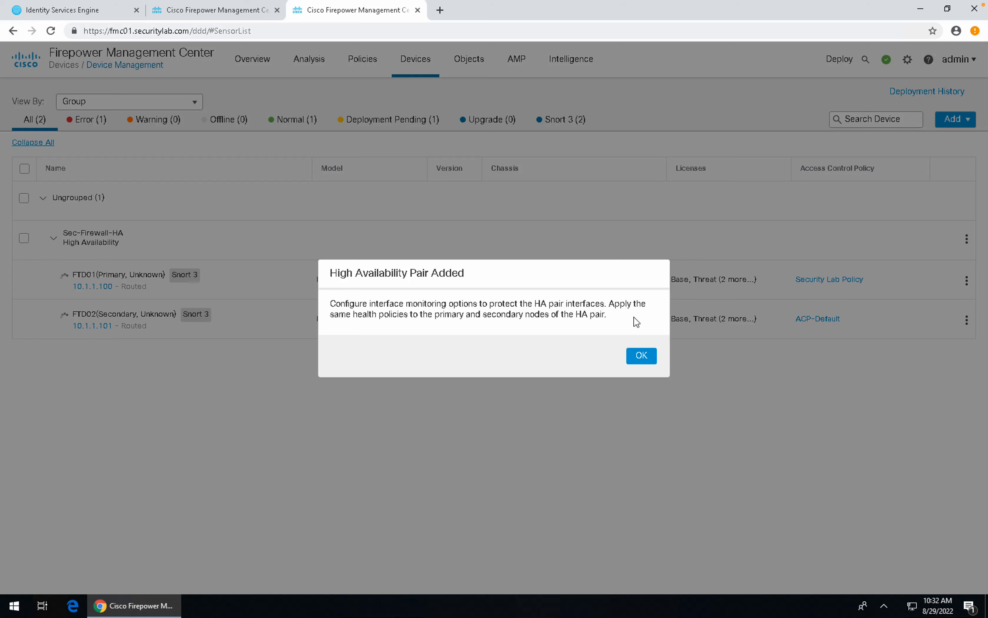
left_click(641, 355)
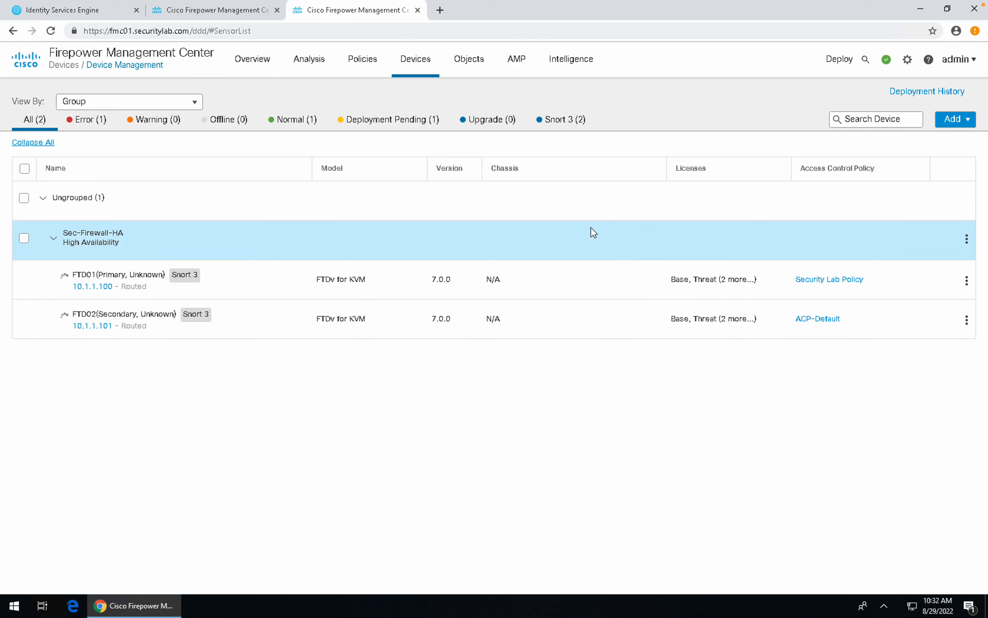
key("ctrl+Left")
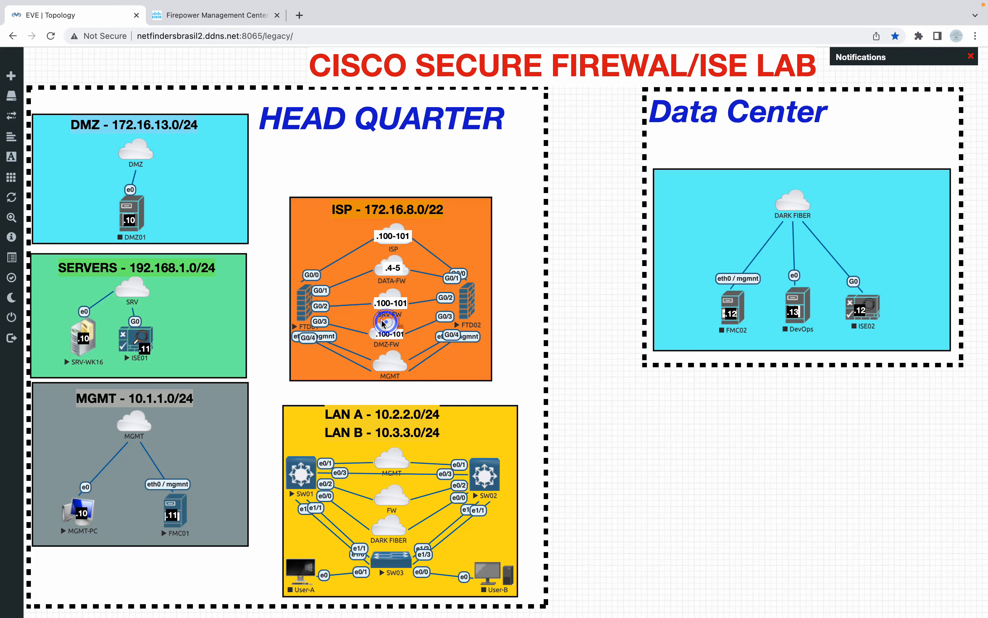
key("ctrl+Right")
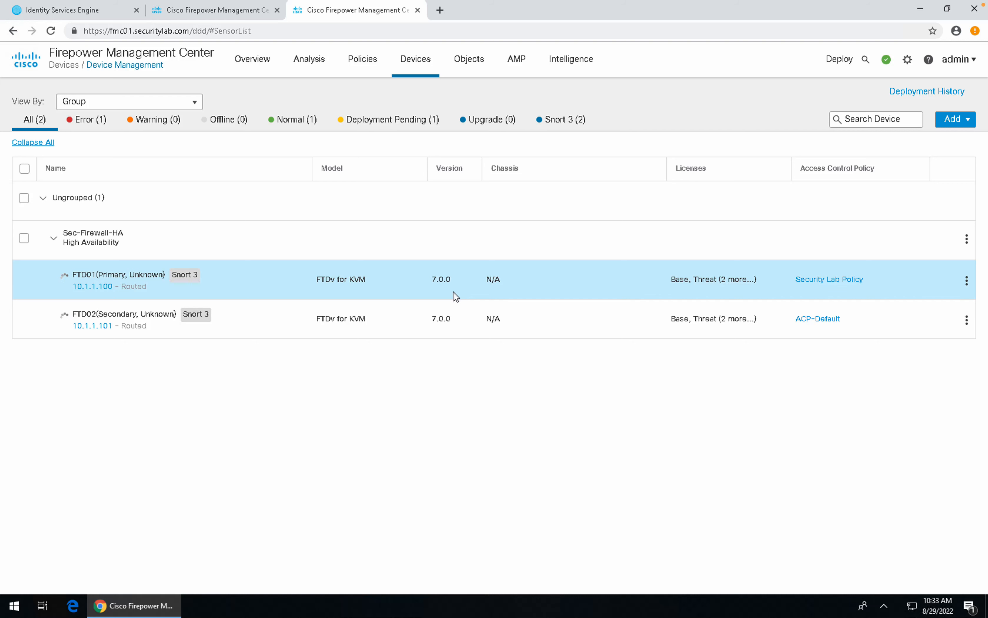
Step: Close the device card and reload Device Management to show FTD01 Active, FTD02 Standby
mouse_move(101, 283)
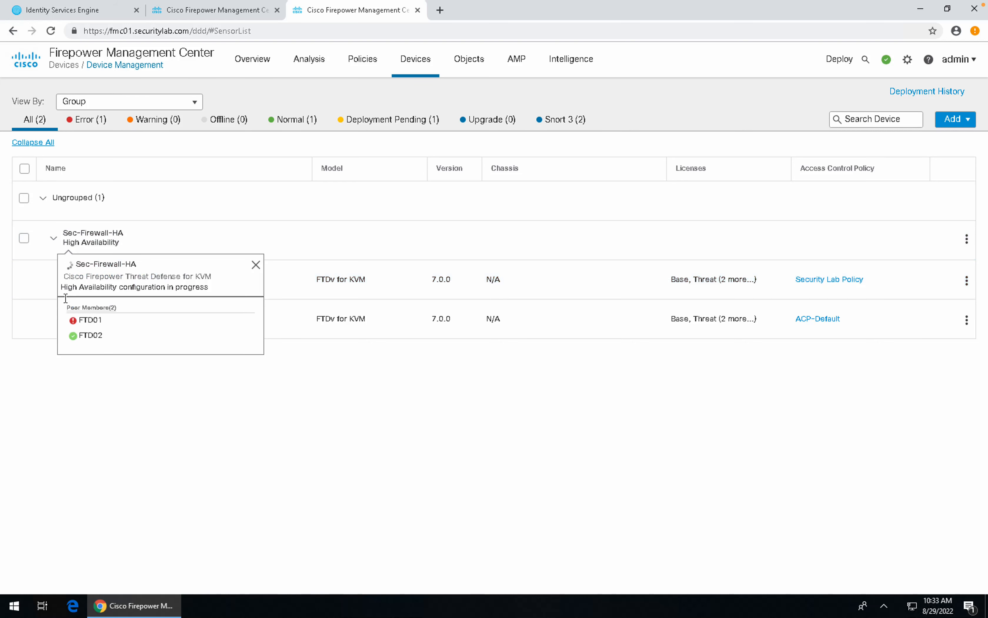
left_click(235, 438)
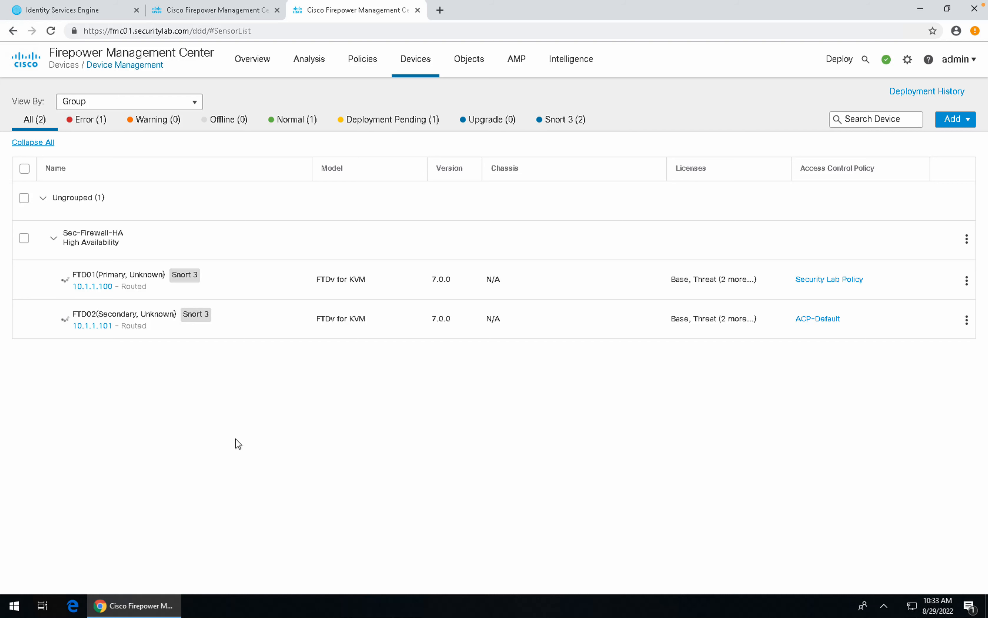
left_click(967, 240)
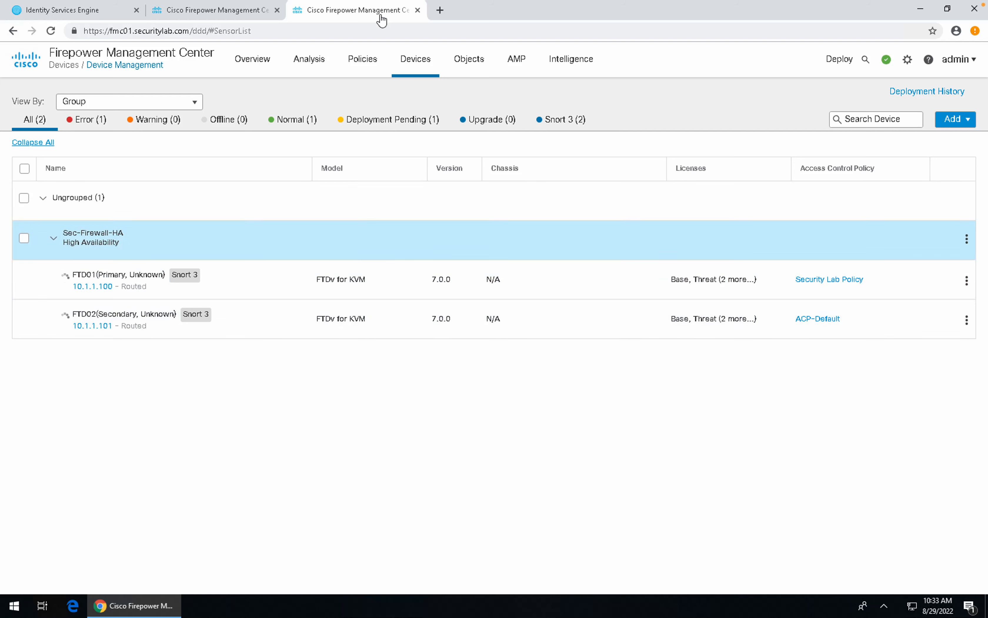
key("F5")
left_click(695, 9)
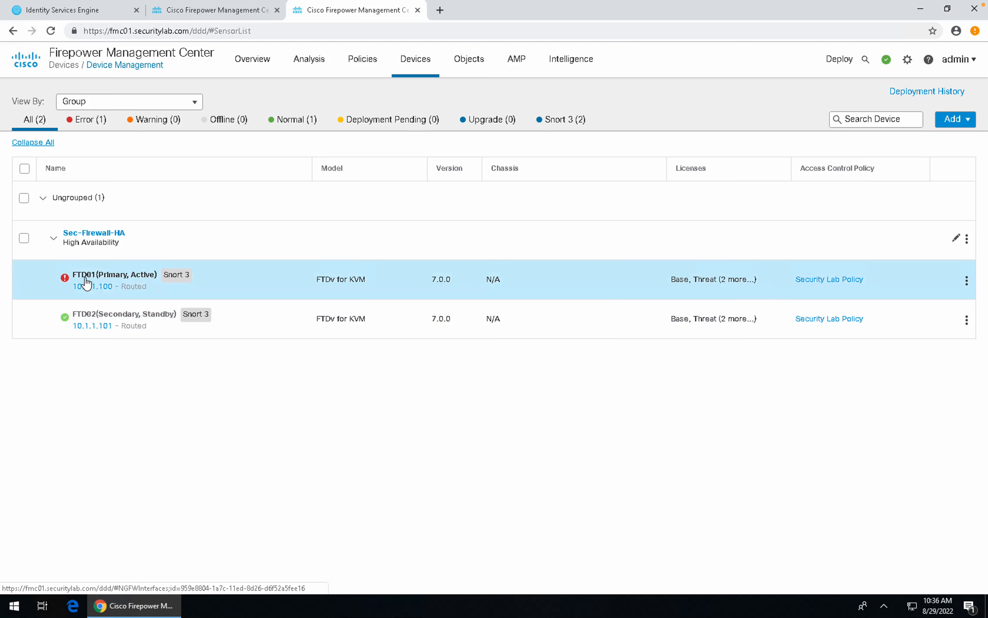
mouse_move(142, 279)
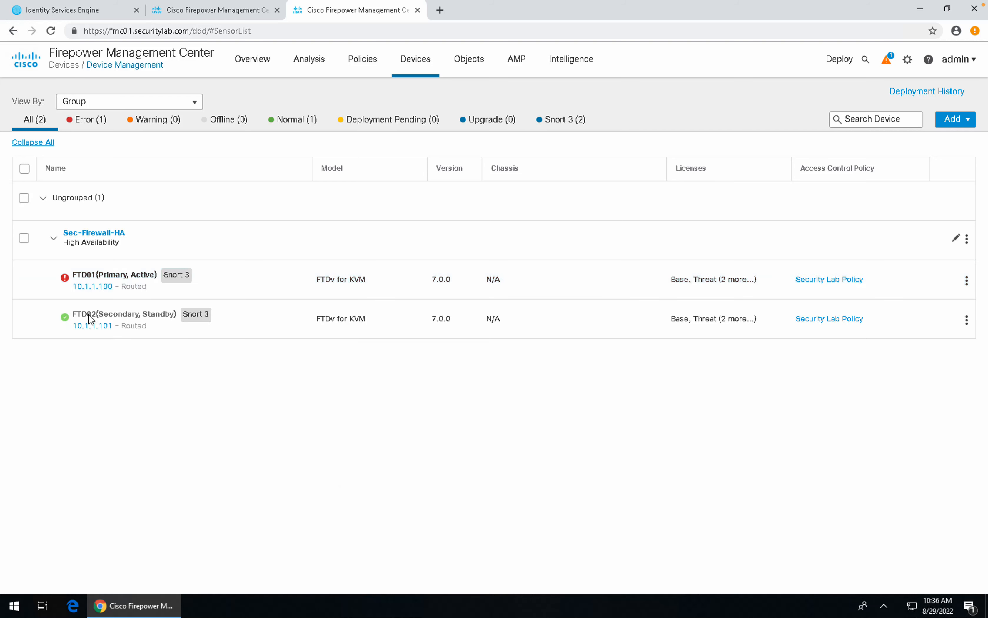
mouse_move(89, 319)
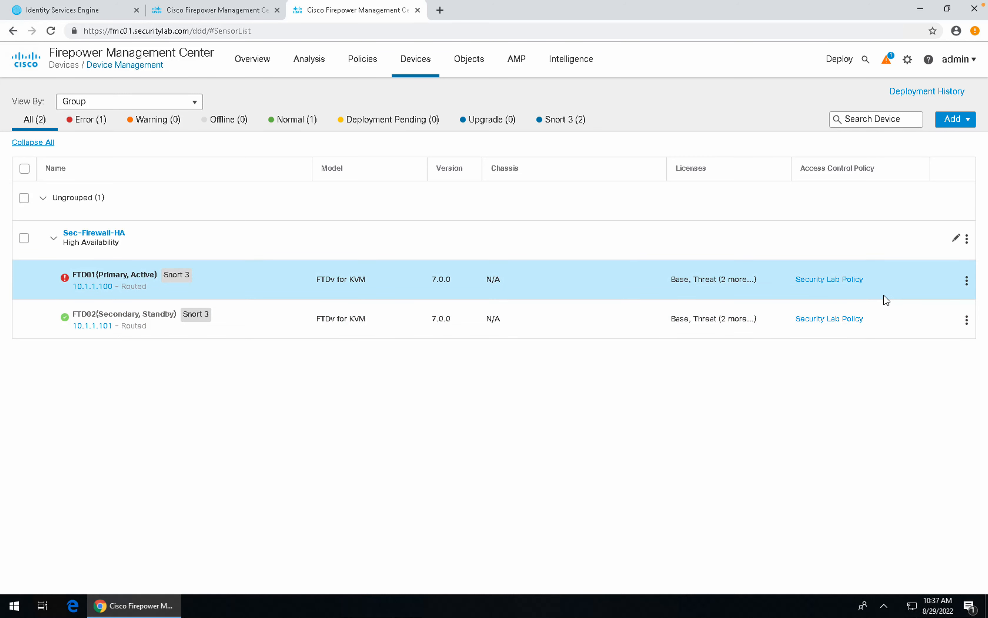
Step: Edit Sec-Firewall-HA and scroll to its failover link and monitored interfaces
left_click(957, 241)
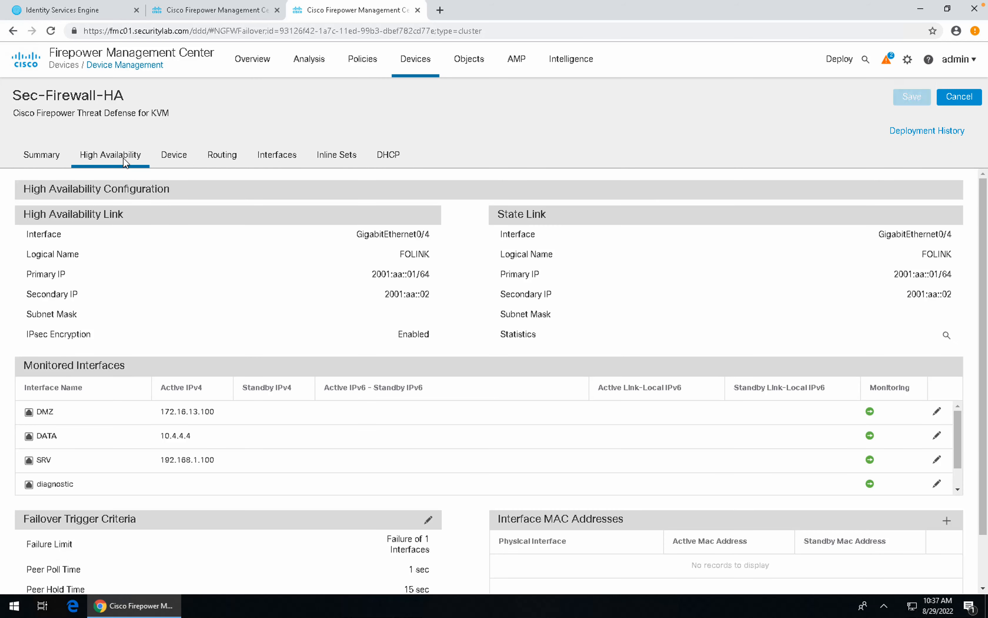
scroll(175, 280, "down", 1)
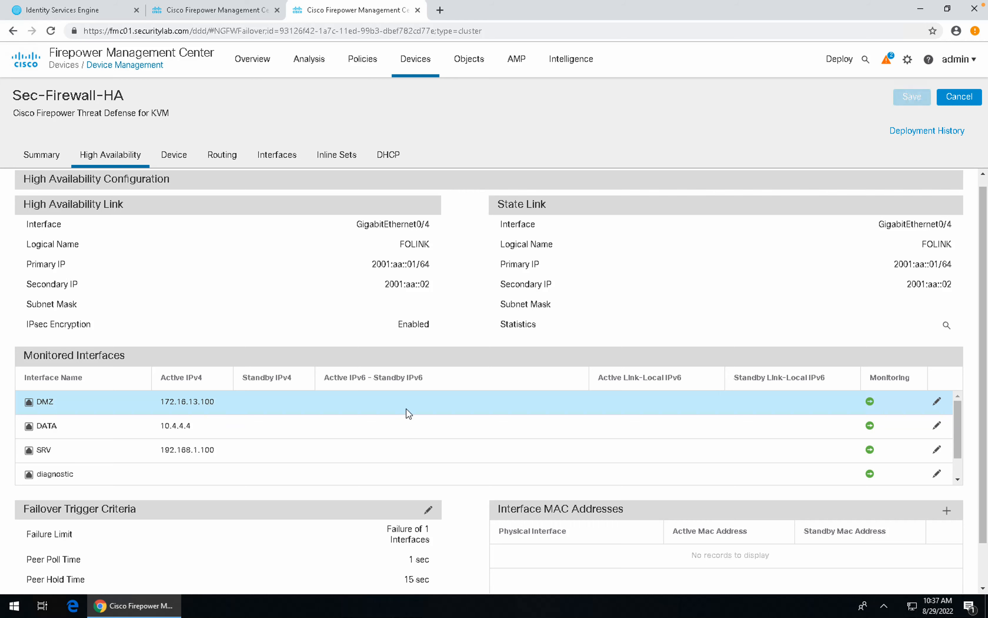
Step: Set standby IPs: DMZ 172.16.13.101, DATA 10.4.4.5, SRV 192.168.1.101
left_click(937, 401)
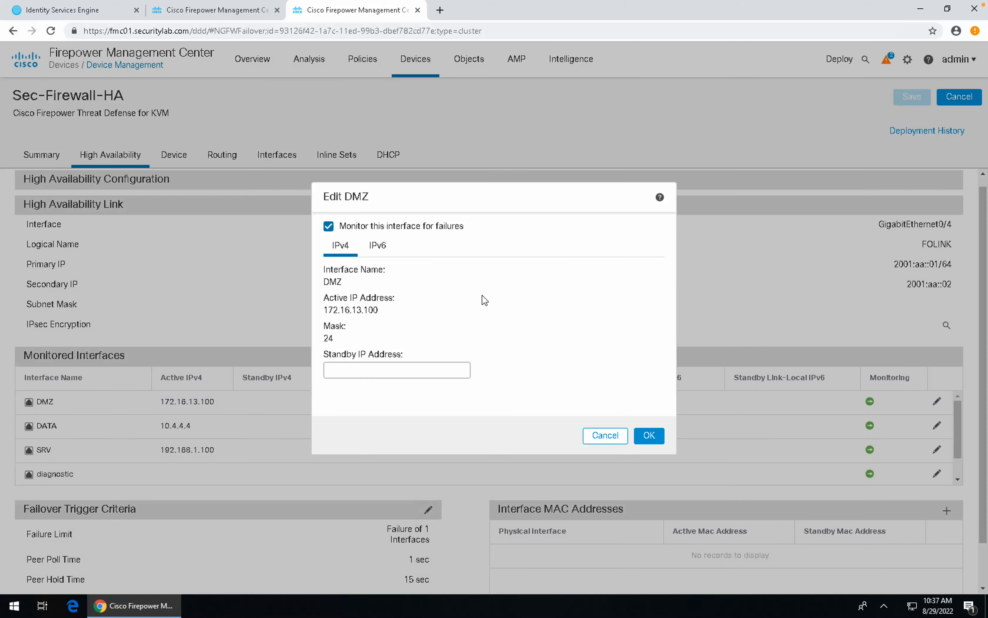
left_click(381, 368)
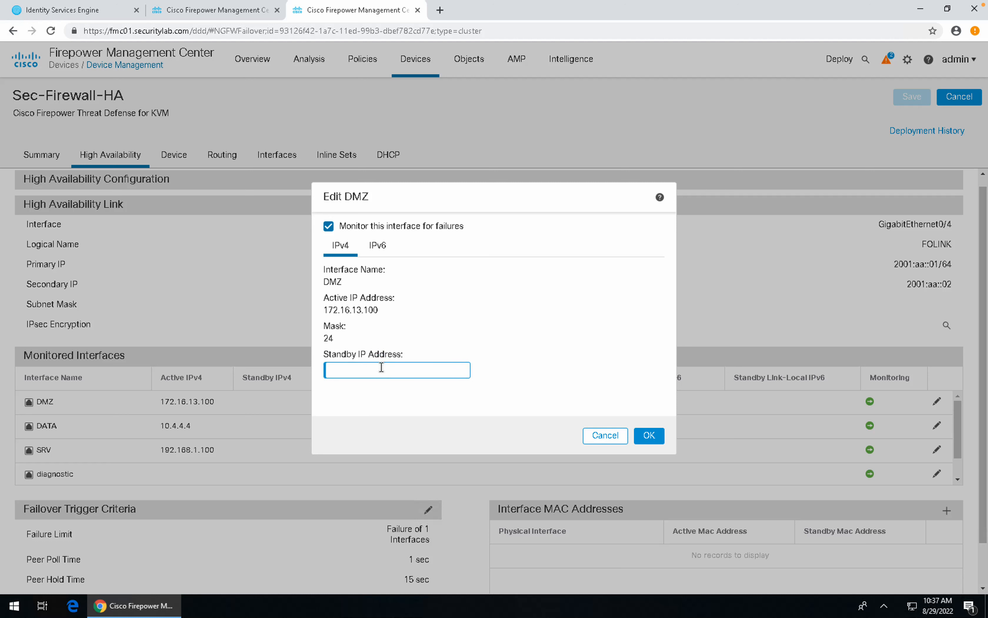
type("172.16.13.101")
left_click(646, 437)
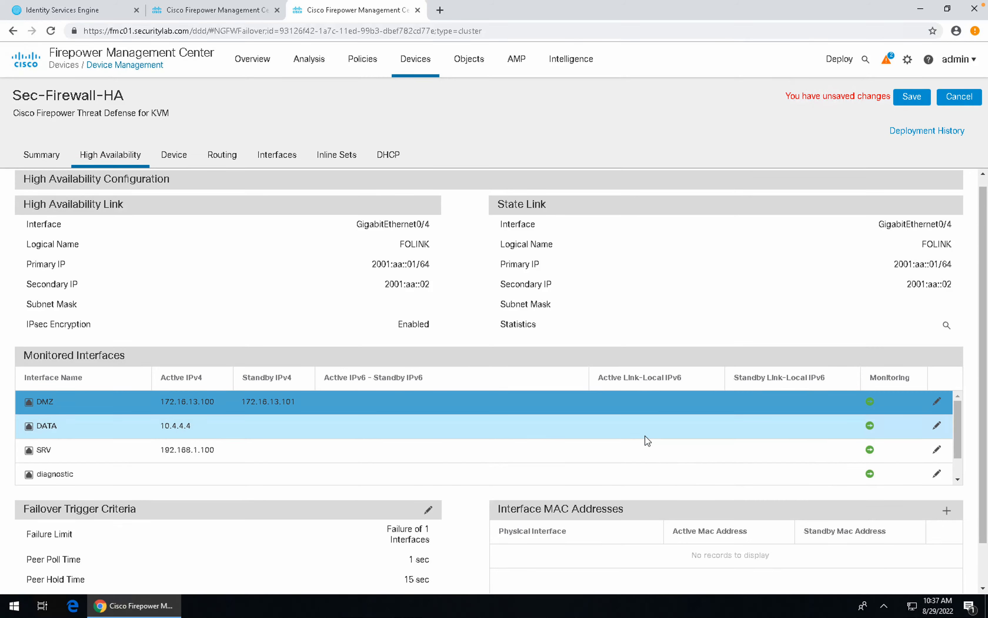
left_click(937, 427)
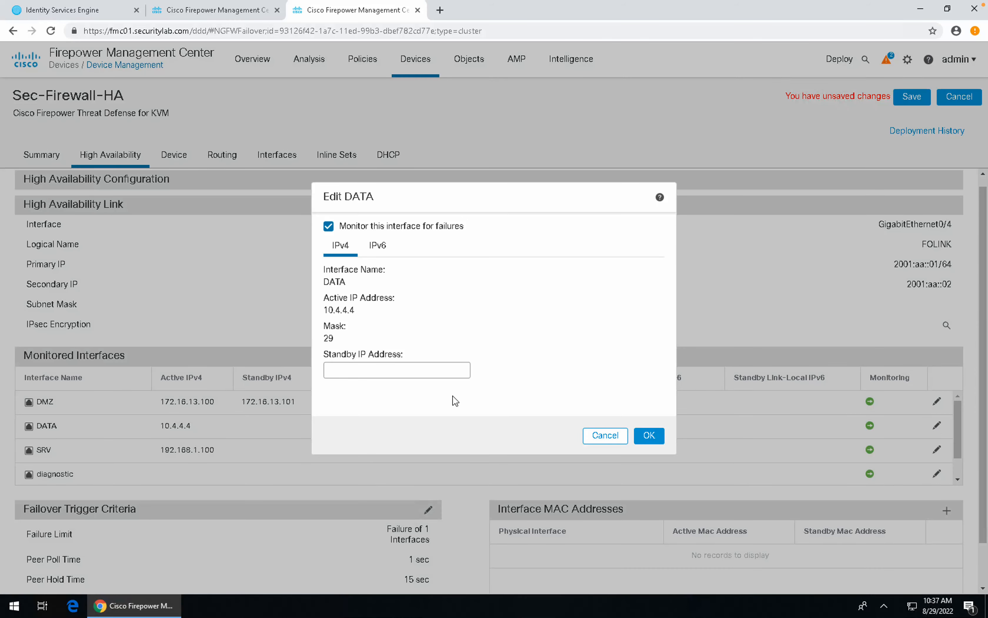
left_click(407, 371)
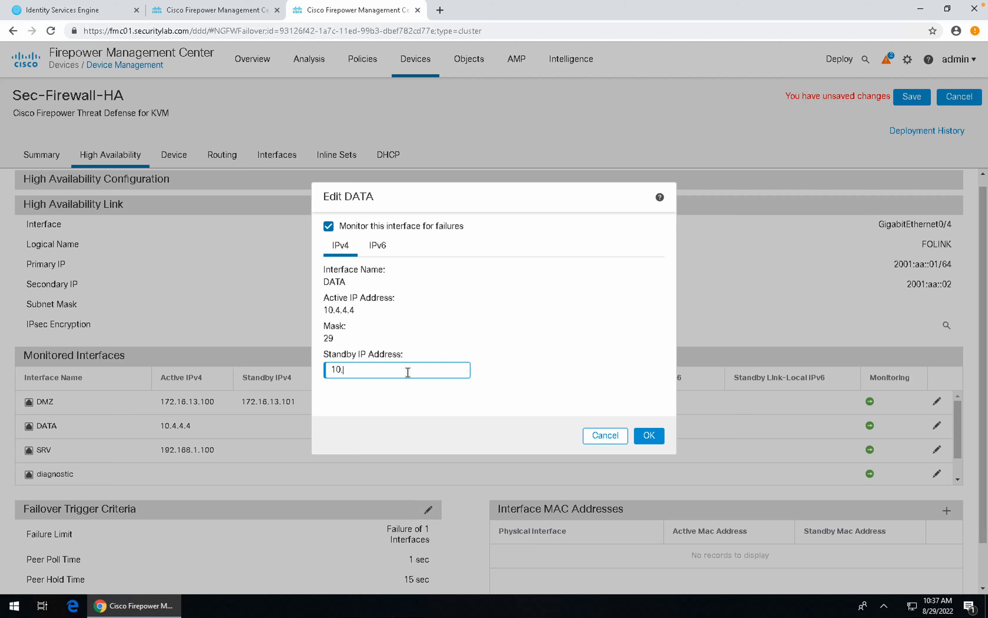
type("10.4.4.5")
left_click(649, 435)
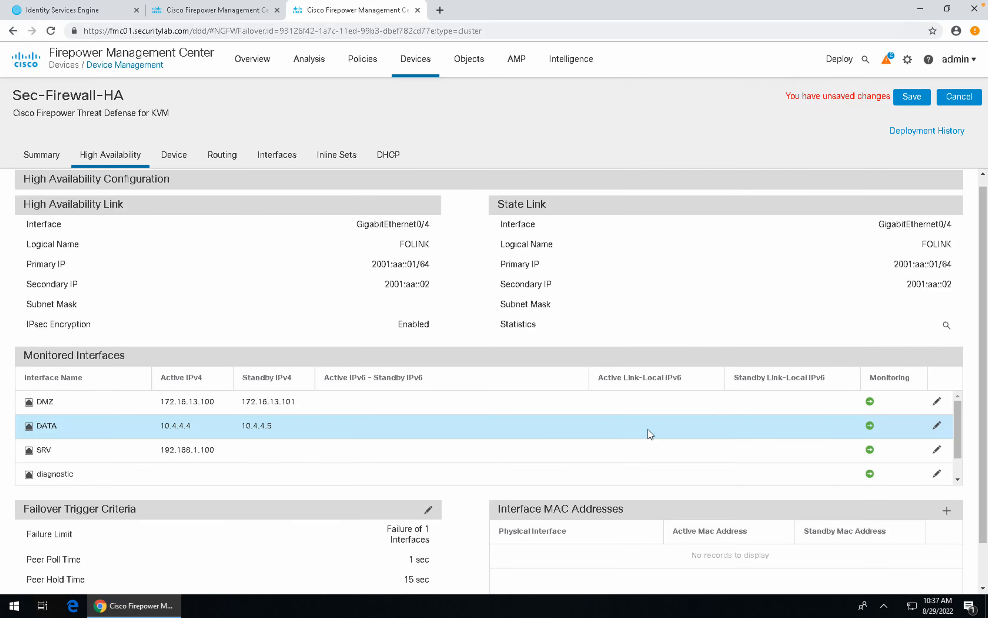
left_click(936, 449)
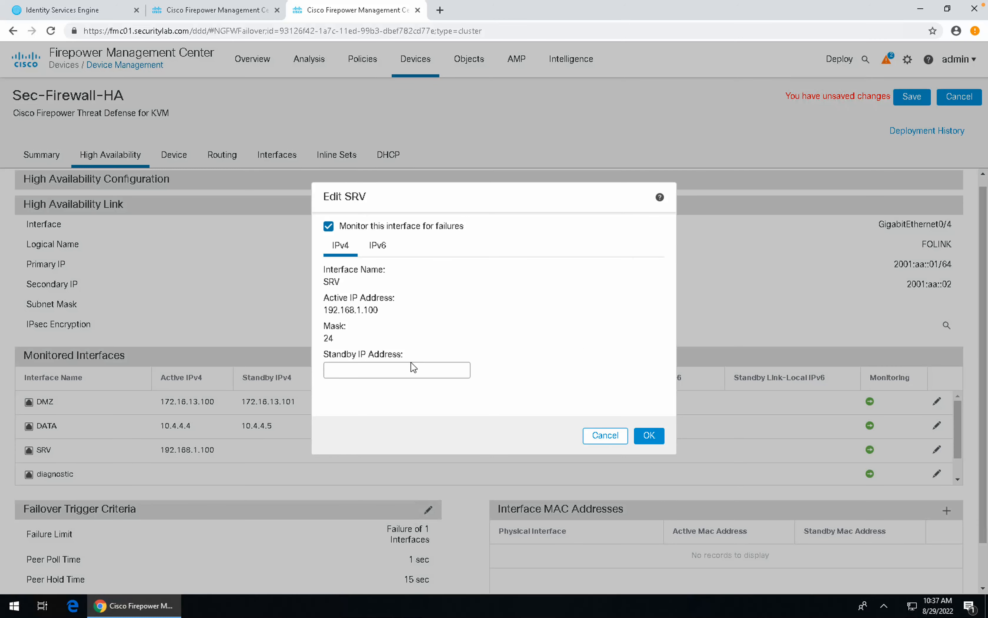
left_click(411, 367)
type("1")
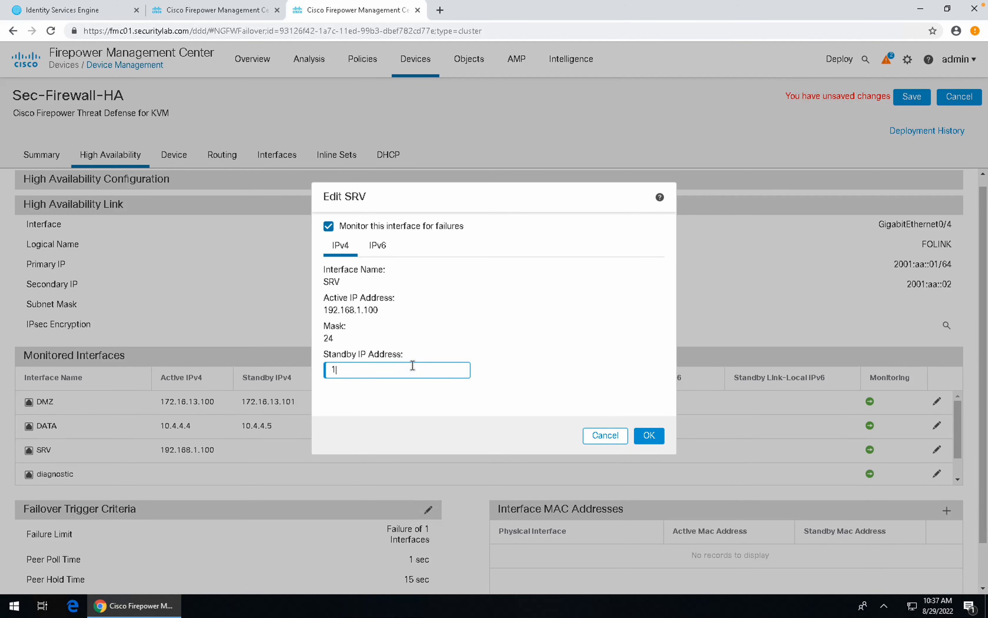
type("92.168.1.101")
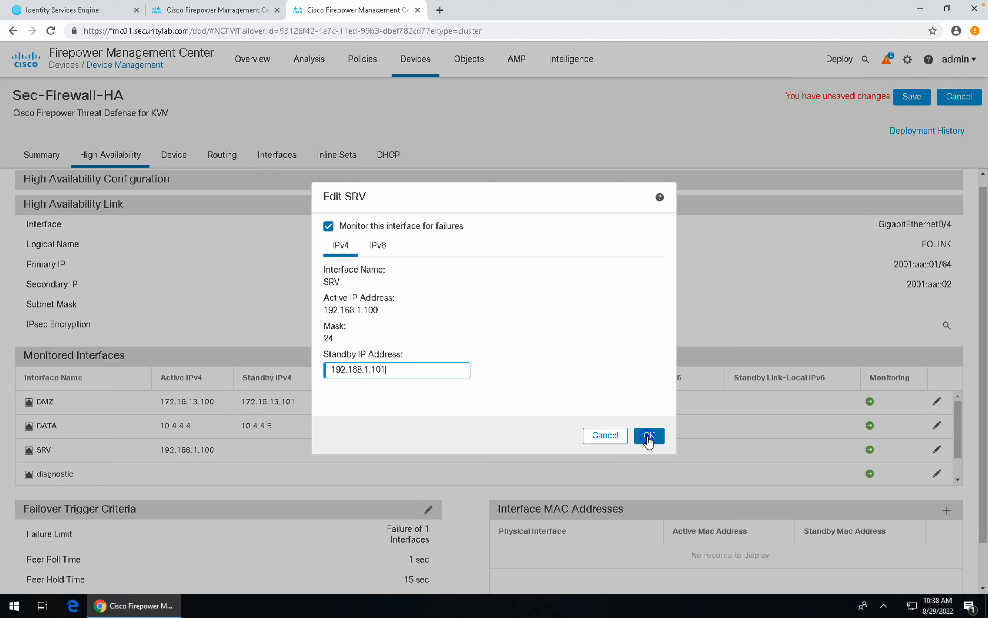
left_click(648, 435)
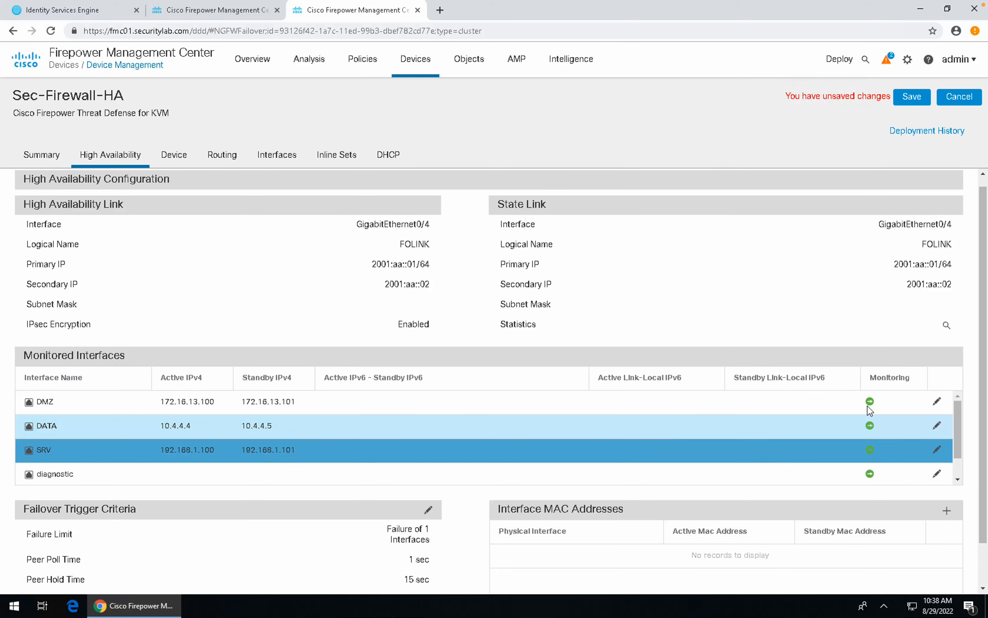
Step: Give the Outside monitored interface the standby IPv4 address 172.16.8.101
scroll(960, 459, "down", 1)
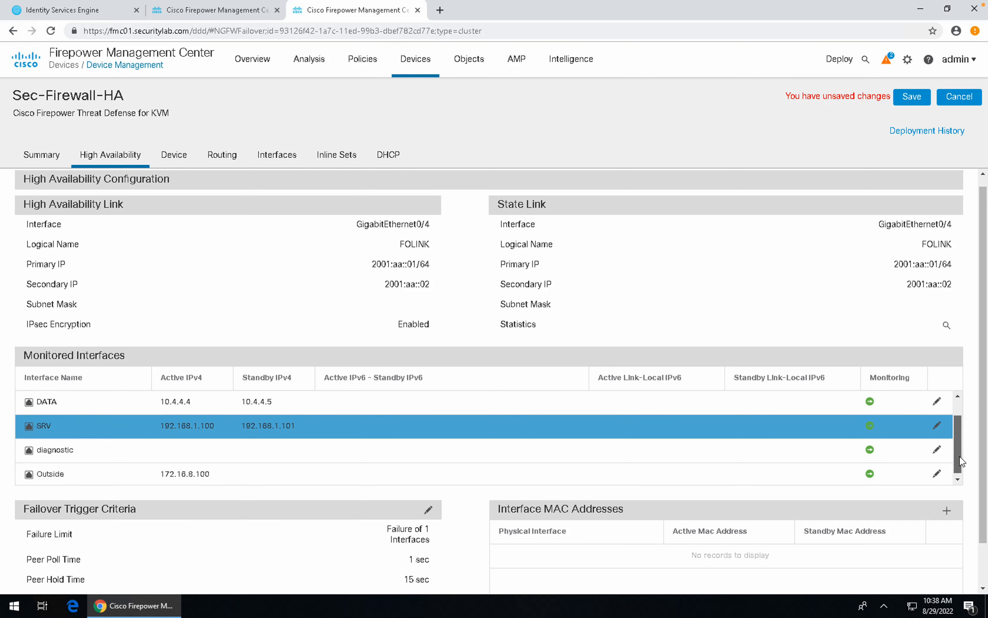
left_click_drag(960, 457, 959, 459)
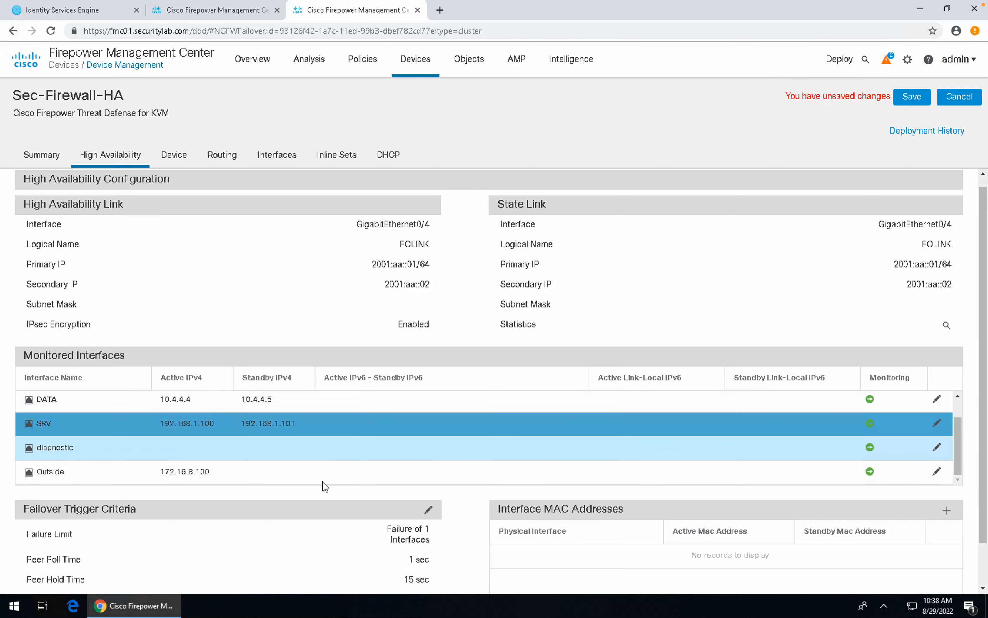
left_click(936, 471)
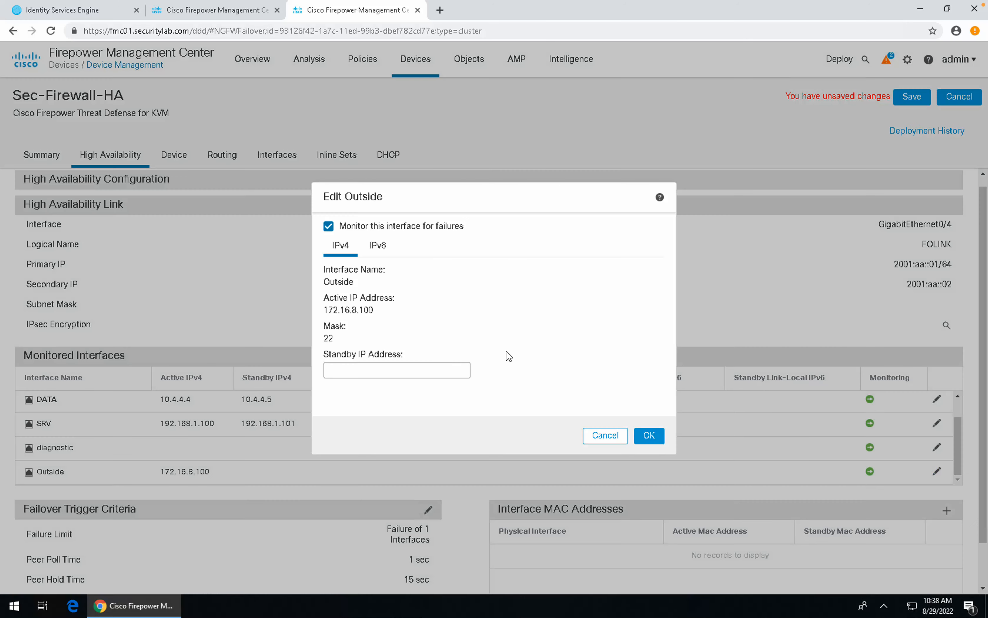
left_click(407, 367)
type("172.16.8.101")
left_click(373, 245)
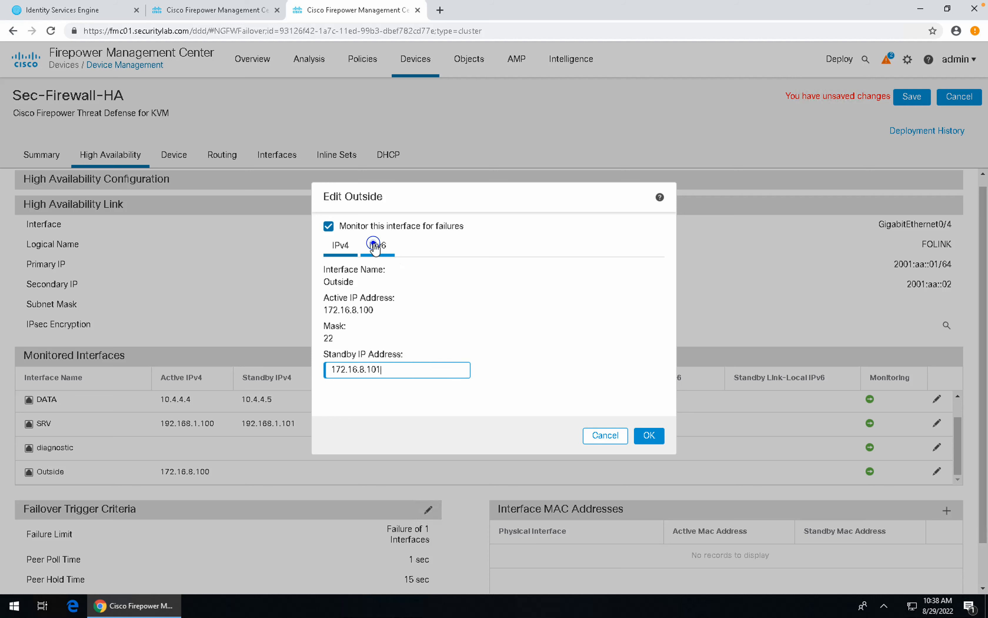
left_click(343, 245)
left_click(650, 434)
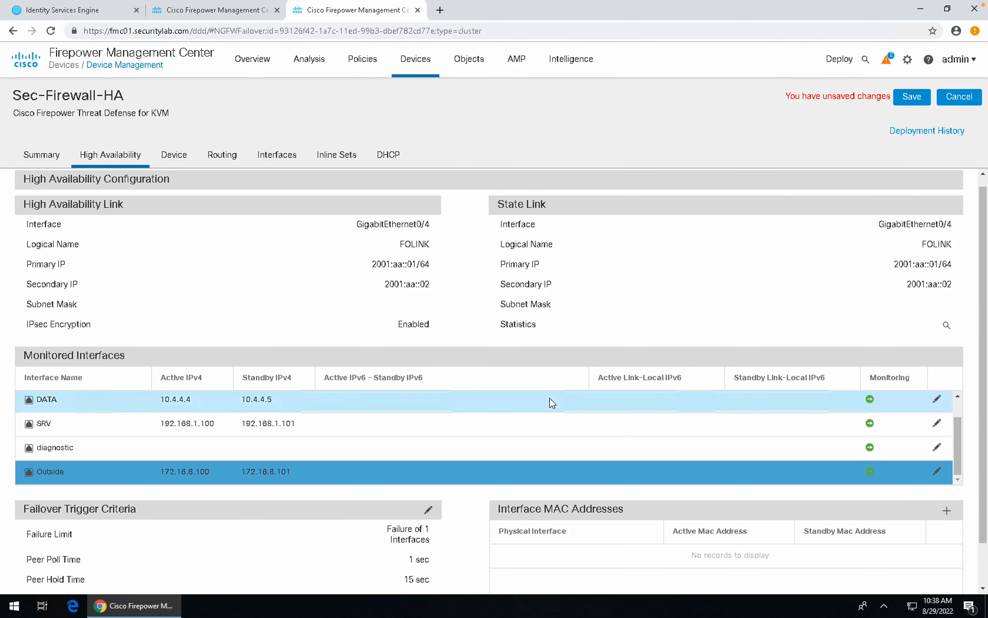
scroll(550, 398, "down", 2)
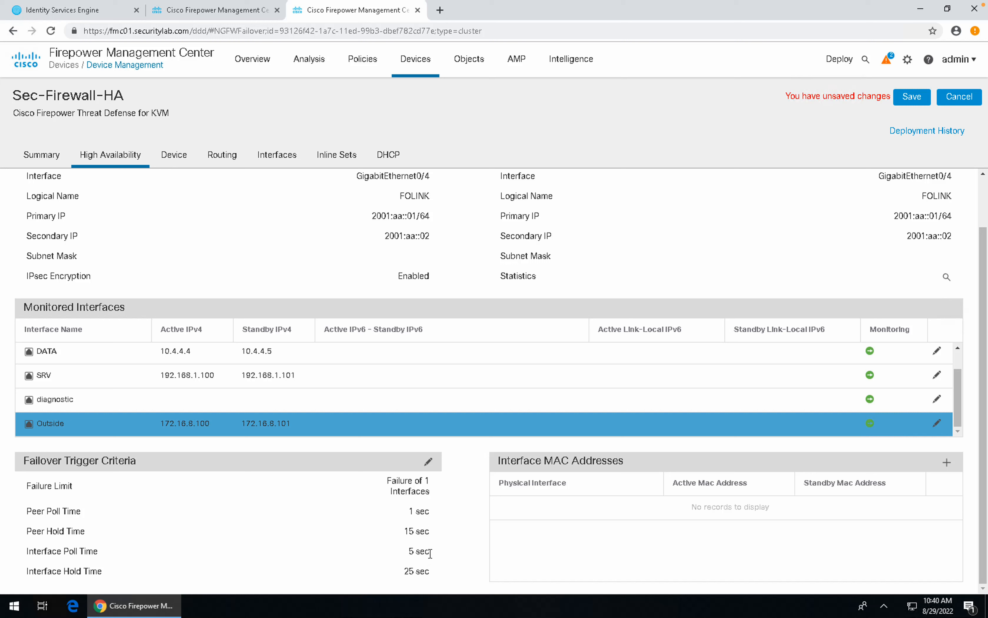
Step: Note the 5 sec poll and 25 sec hold times, then save the HA changes
left_click_drag(431, 551, 355, 550)
left_click_drag(429, 570, 383, 571)
left_click(292, 157)
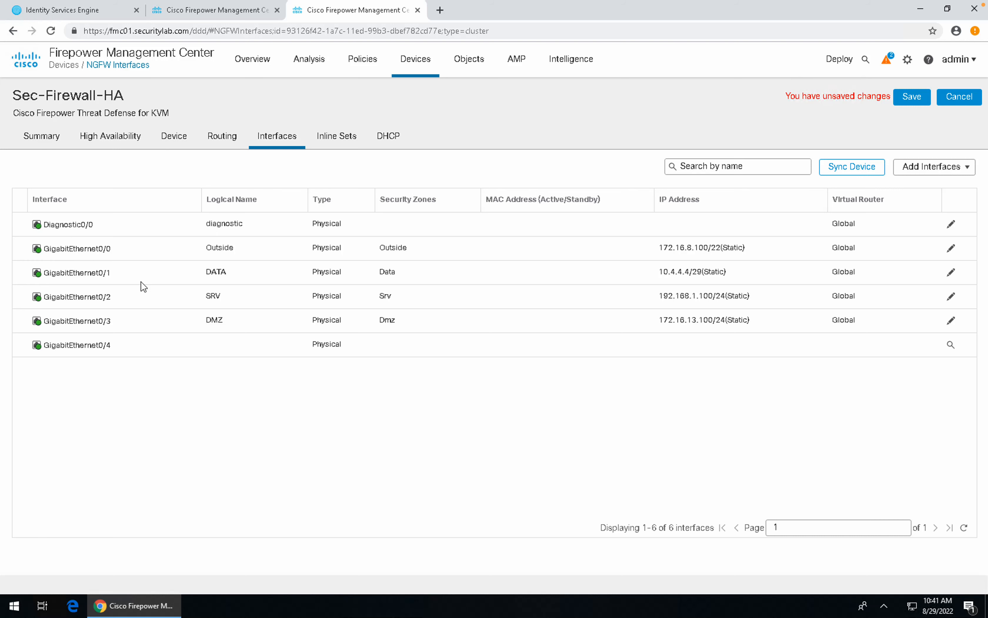
left_click(907, 98)
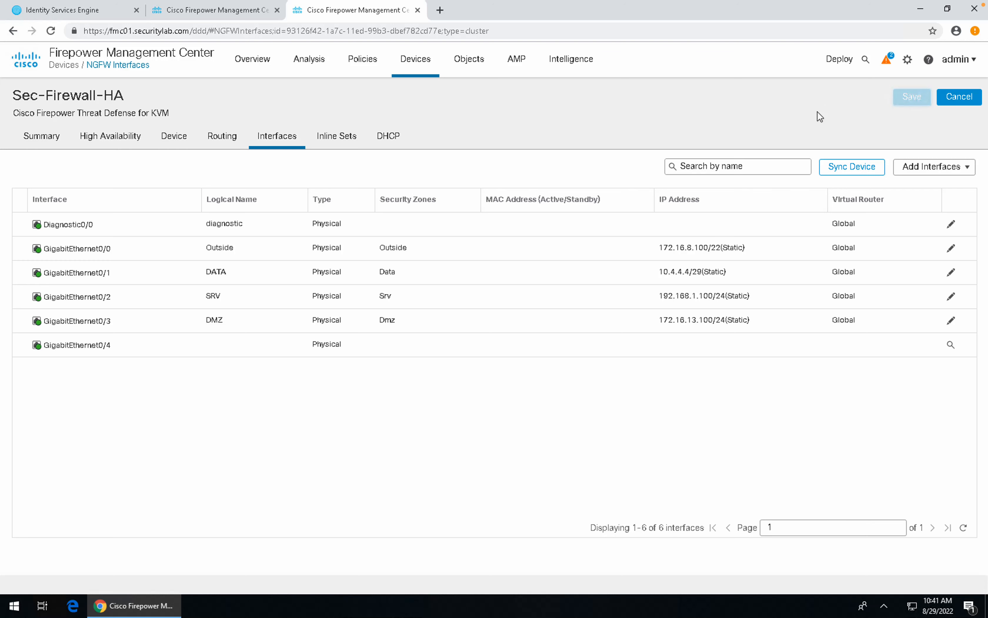
Step: Review the successful deployment and failover health alerts in the notifications panel
left_click(887, 61)
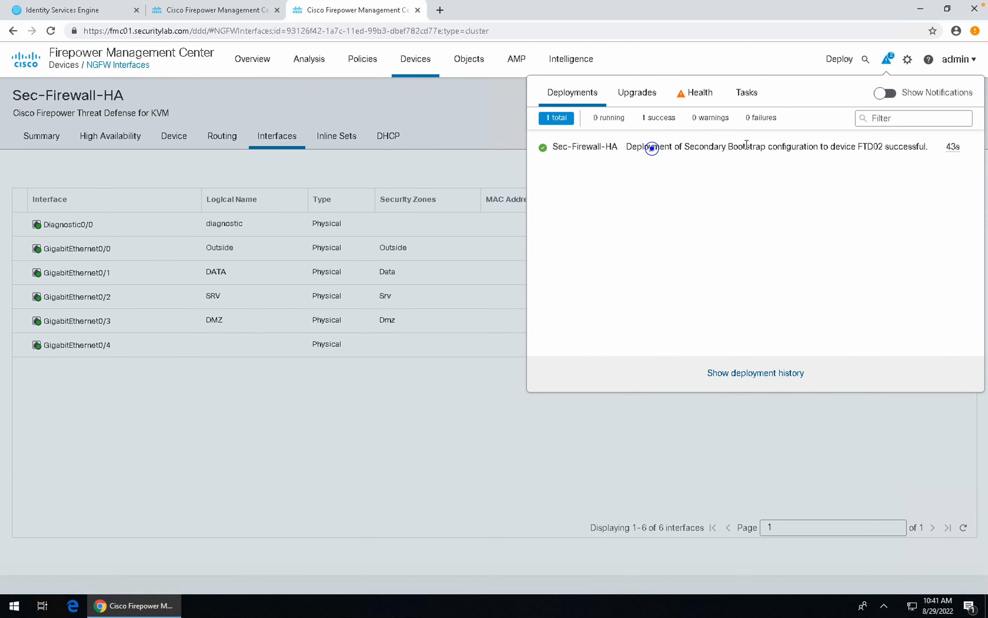
left_click_drag(653, 150, 921, 147)
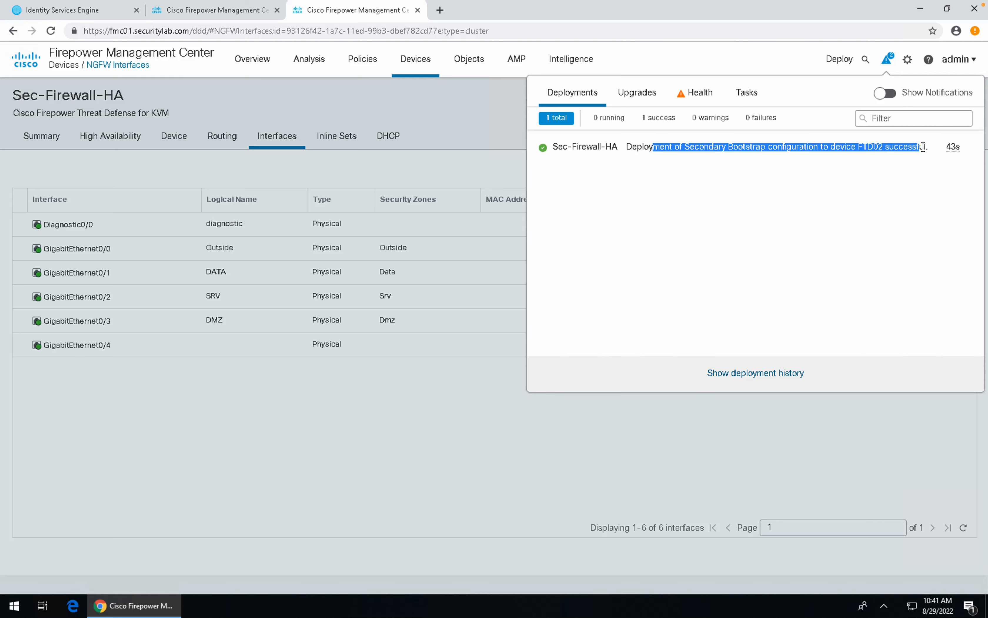
left_click(695, 98)
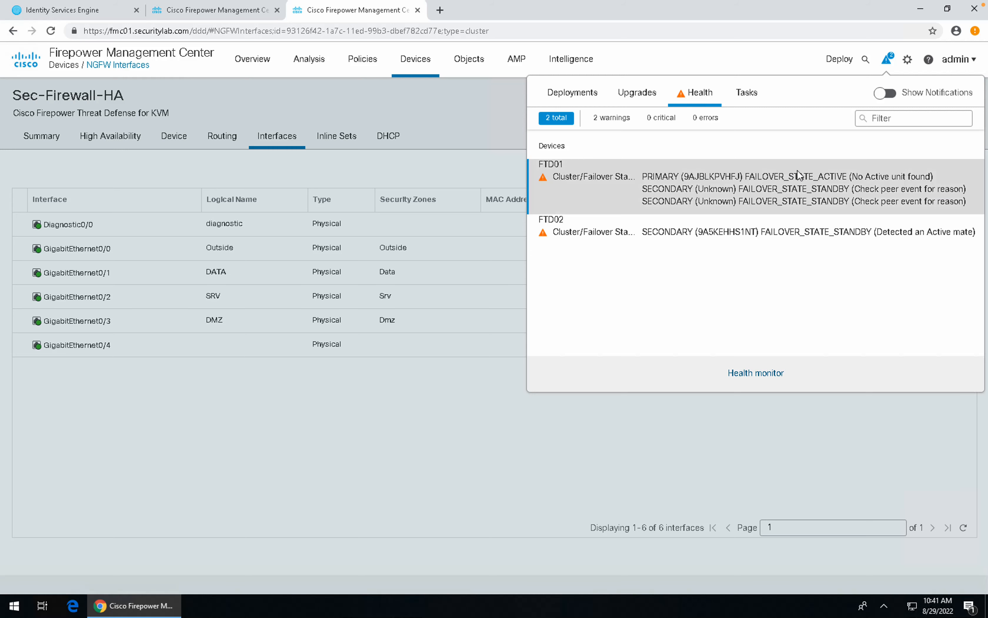
left_click(791, 64)
Step: Select all pending devices and deploy the configuration to Sec-Firewall-HA, confirming it
left_click(840, 60)
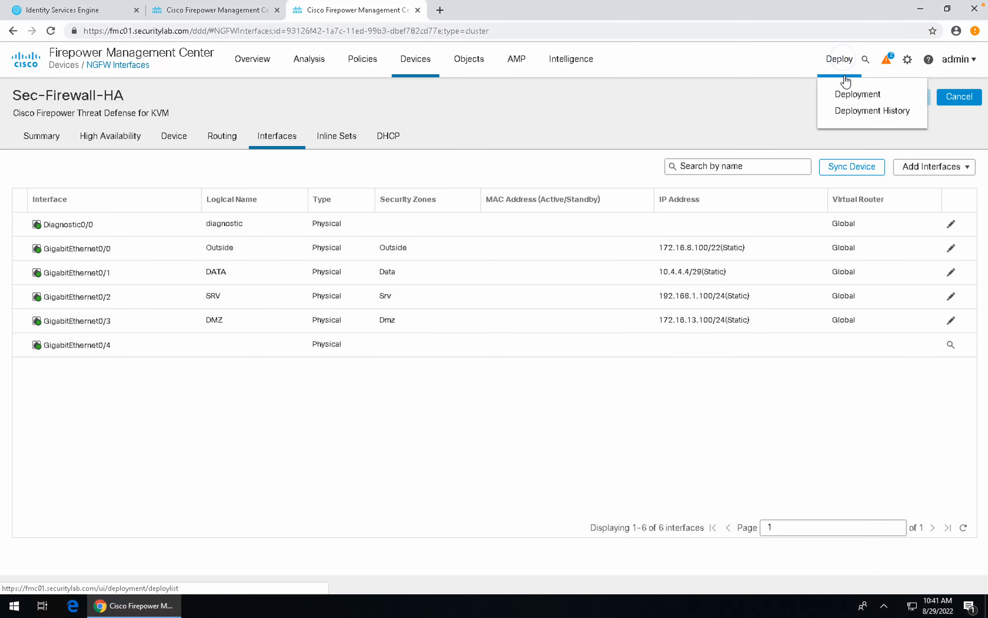
left_click(847, 93)
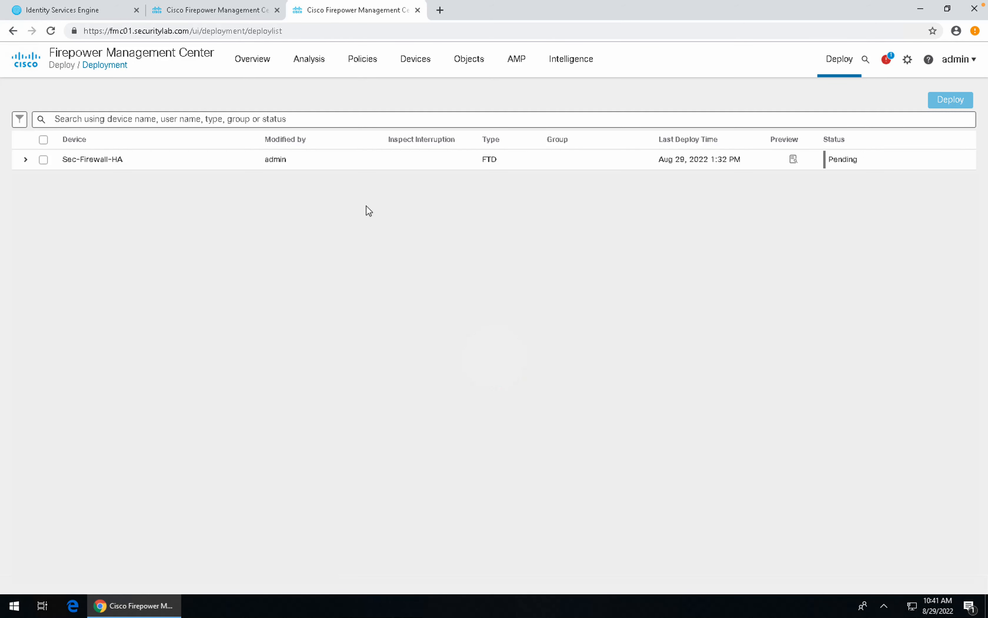
left_click(44, 141)
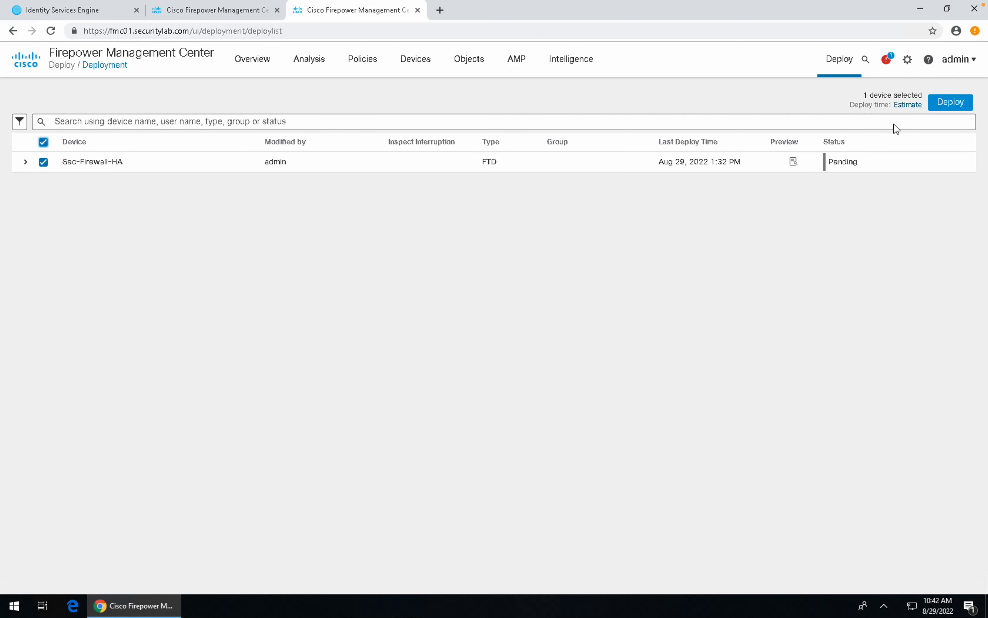
left_click(943, 102)
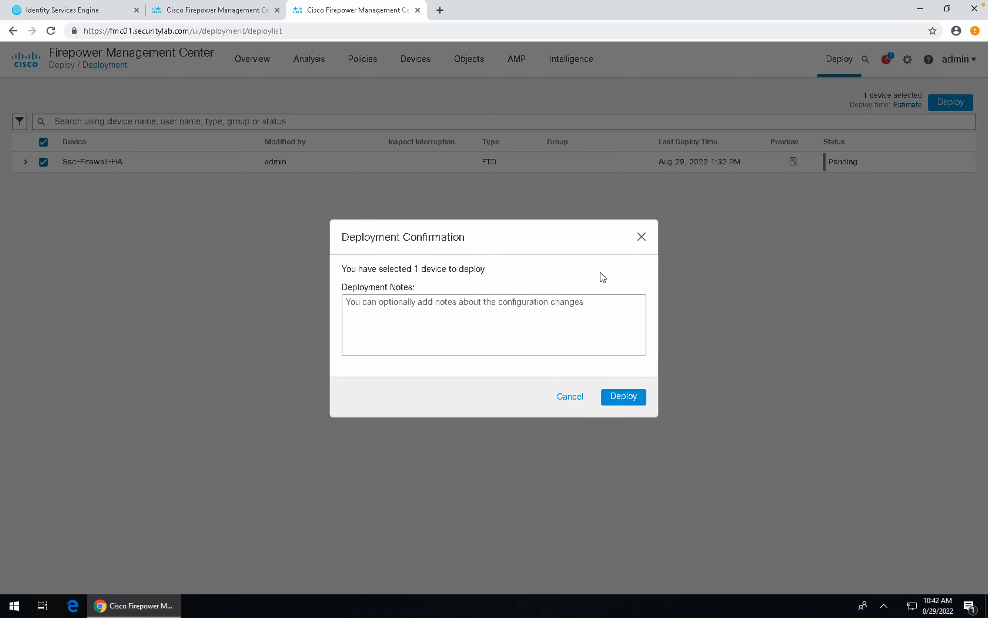
left_click(625, 395)
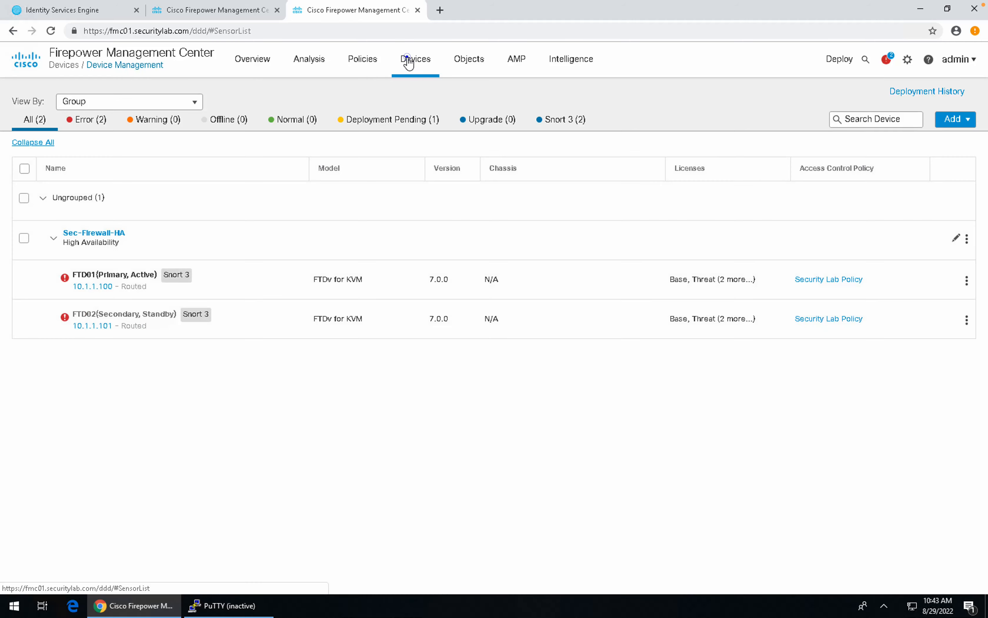
Step: Create Threat Defense platform settings policy Sec-Fw-Sets for Sec-Firewall-HA and save it
left_click(407, 57)
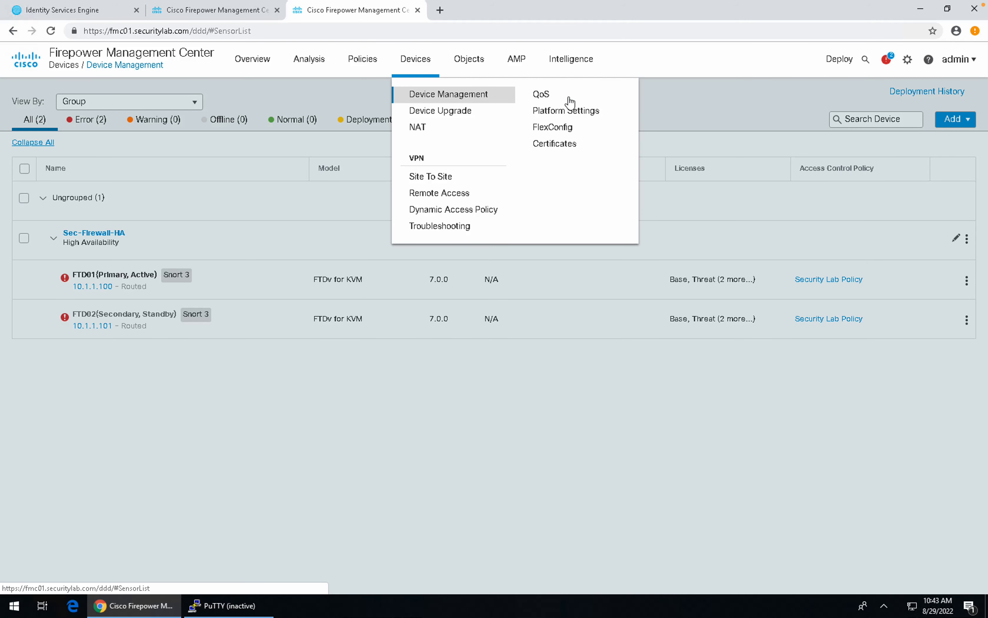
left_click(586, 119)
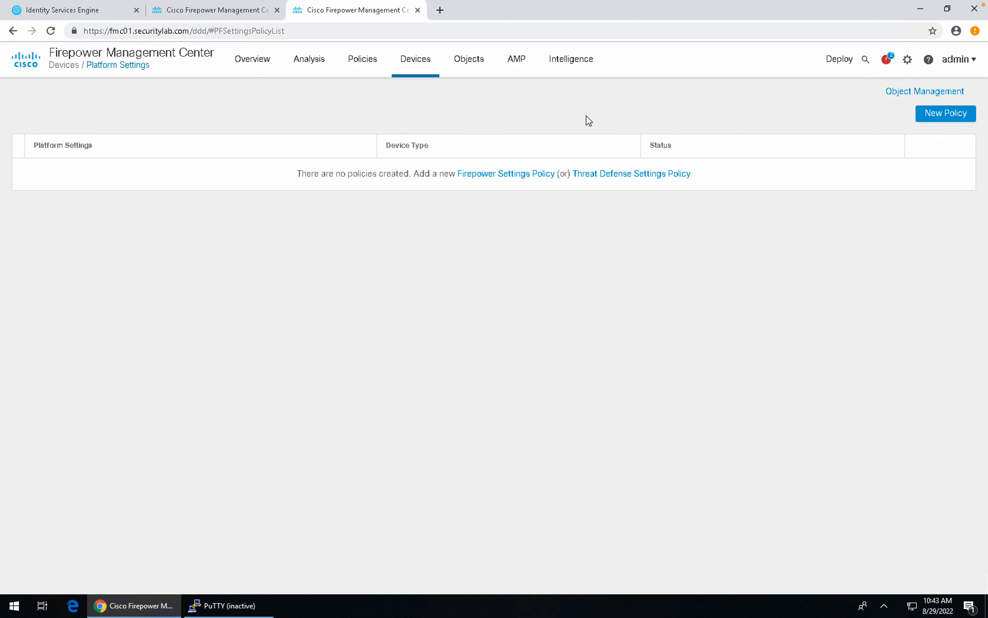
left_click(625, 175)
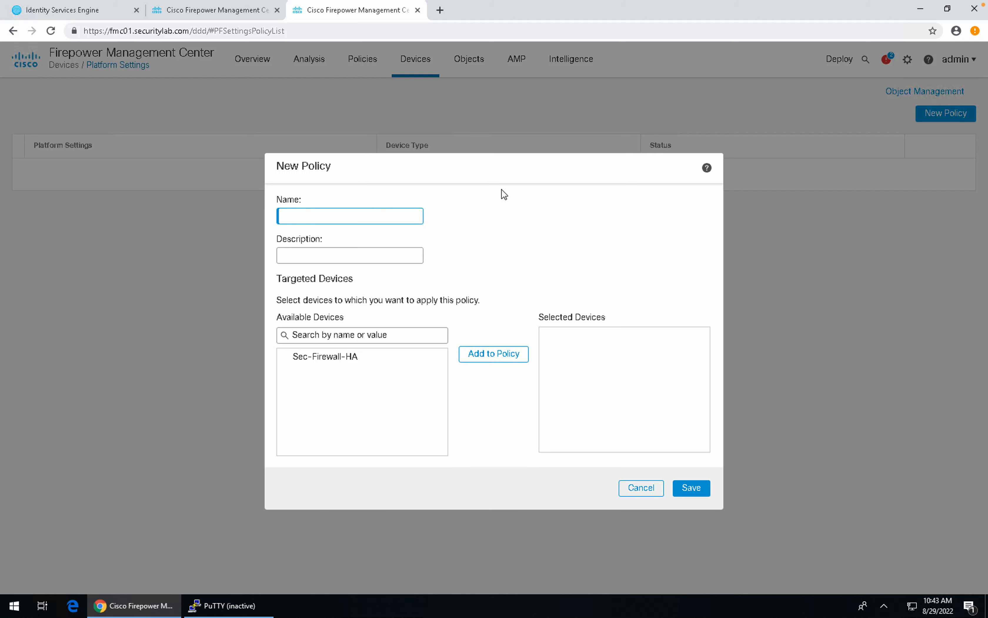
left_click(371, 217)
type("Sec-Fw-Sets")
left_click(377, 356)
left_click(472, 356)
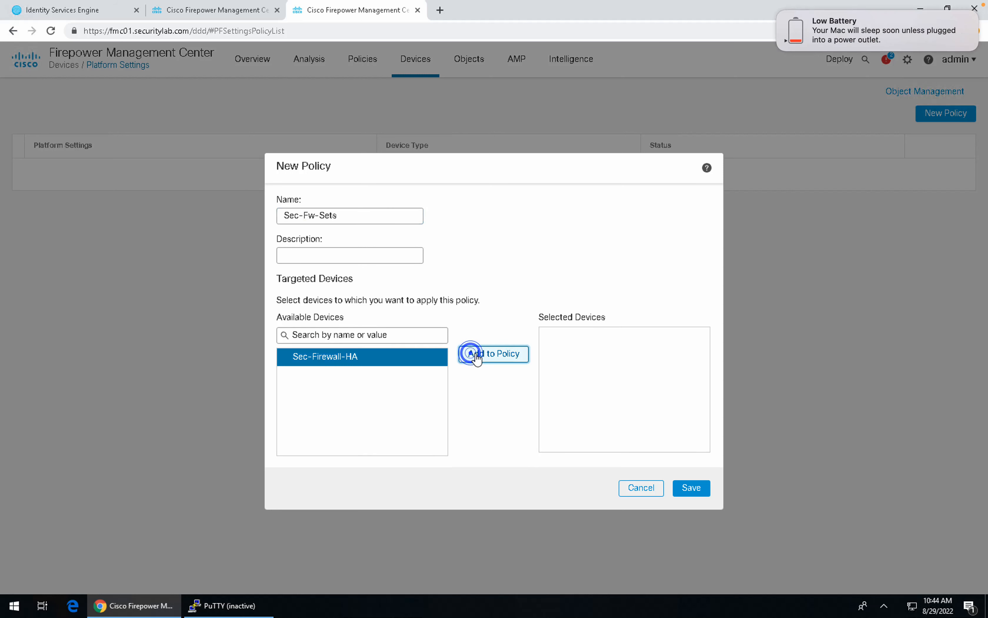
left_click(693, 489)
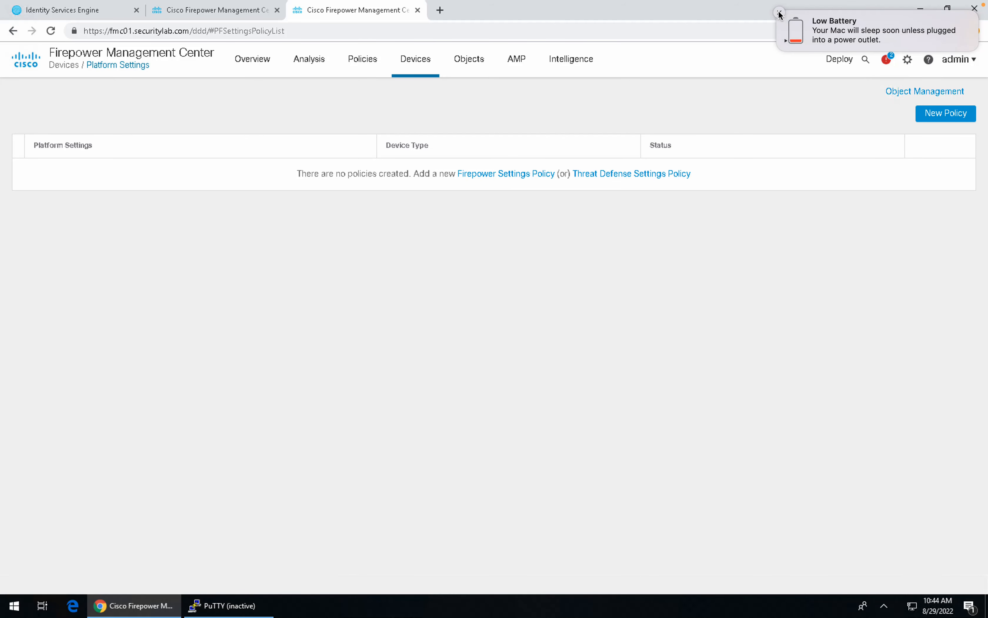
left_click(778, 12)
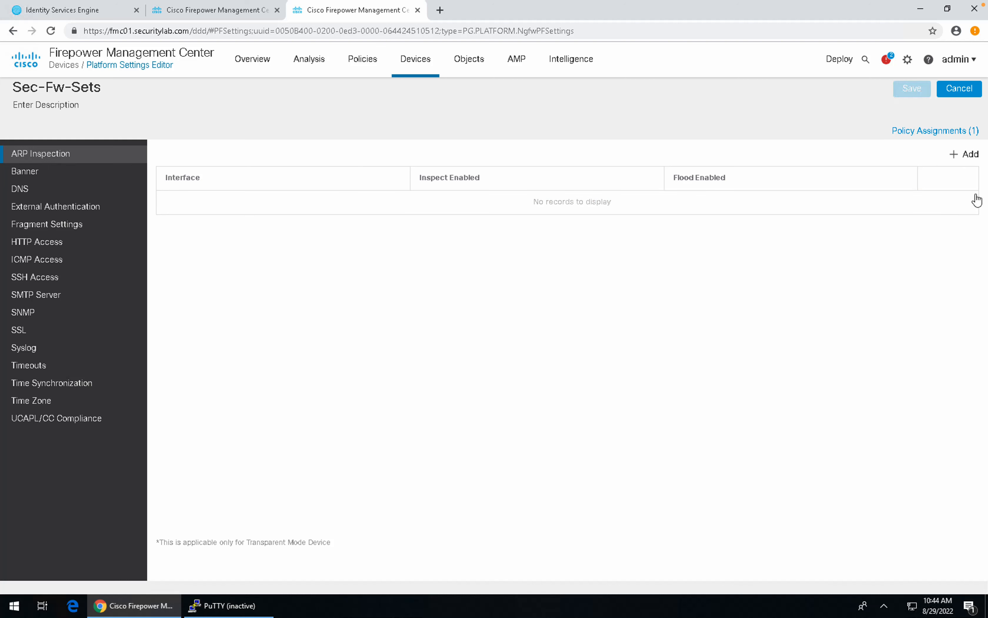
Step: Try an ARP inspection entry with inspection and flooding enabled, then cancel it
left_click(956, 156)
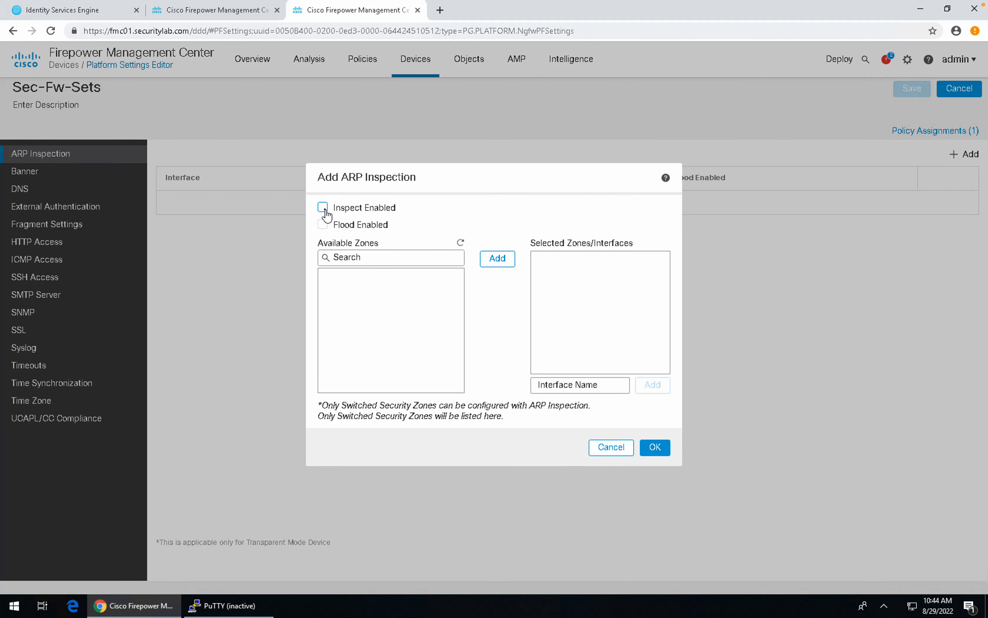
left_click(322, 207)
left_click(322, 224)
left_click(366, 258)
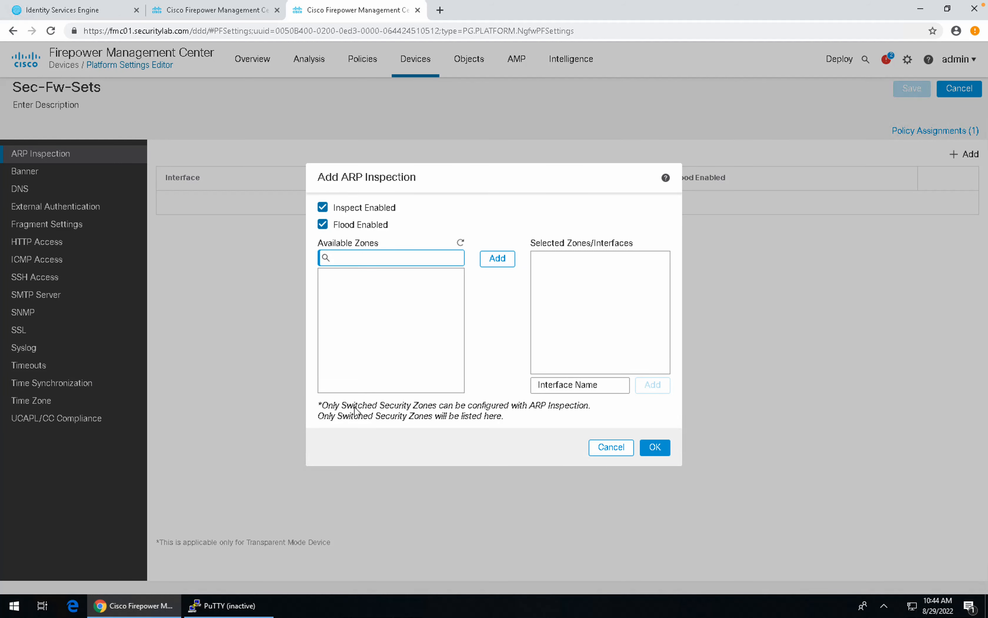
left_click_drag(354, 405, 431, 413)
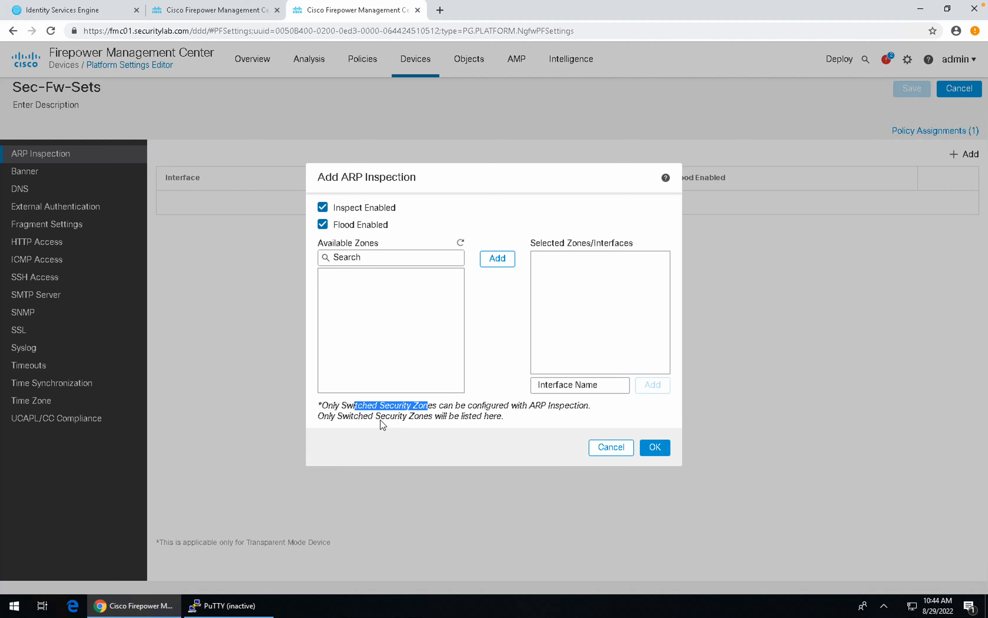
left_click_drag(342, 415, 428, 419)
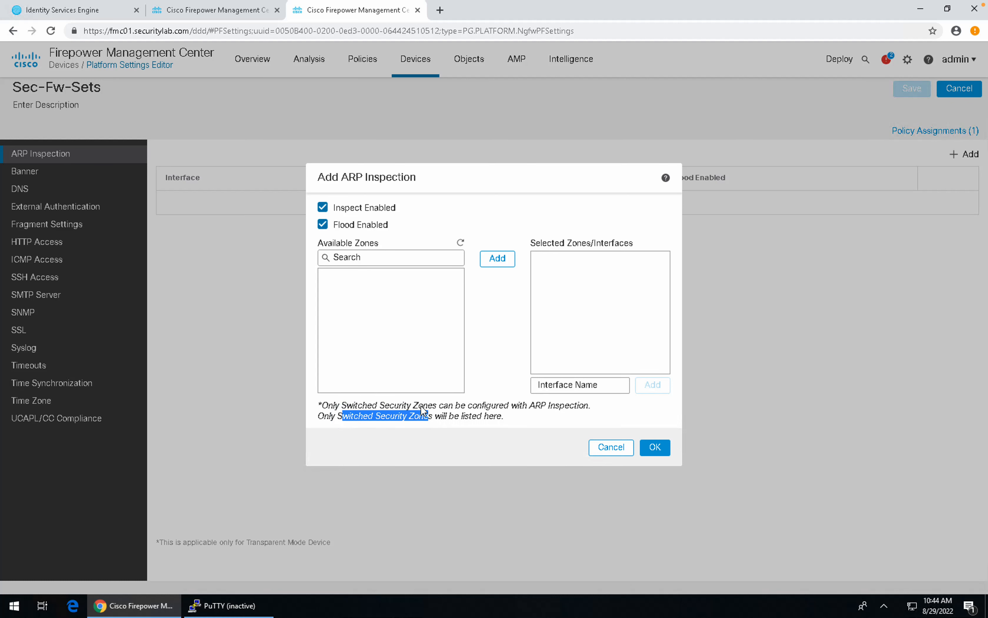
left_click(607, 446)
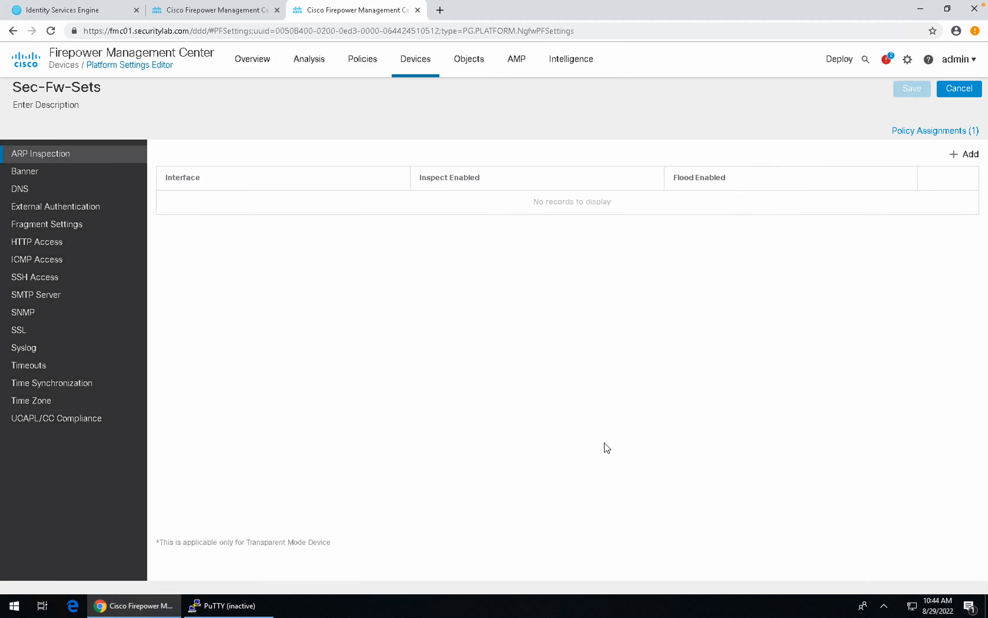
Step: Set the Banner page's login text to 'This is the HA-FTD'
left_click(36, 176)
left_click(36, 173)
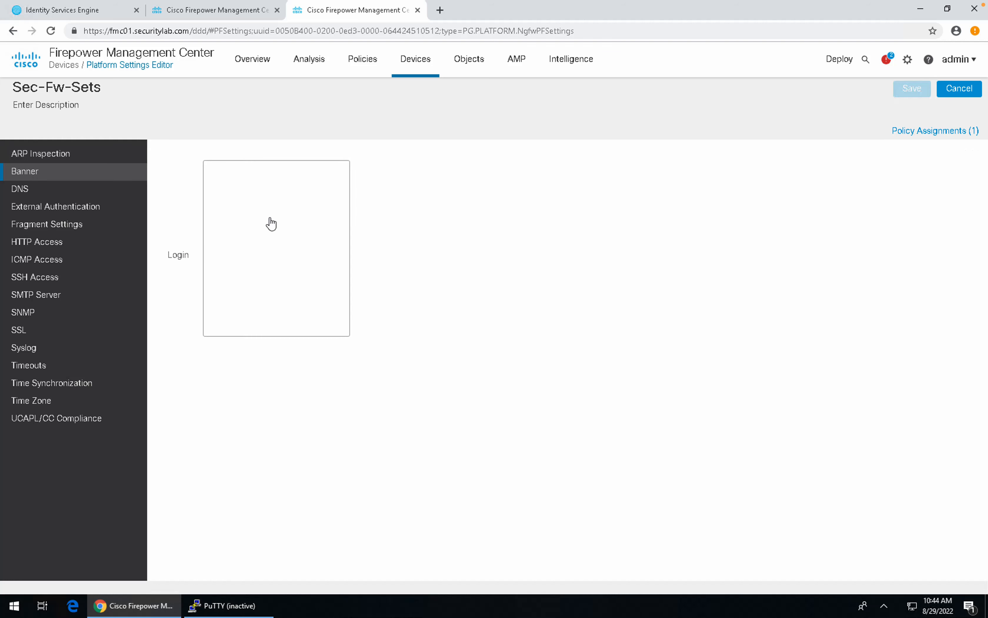
left_click(290, 221)
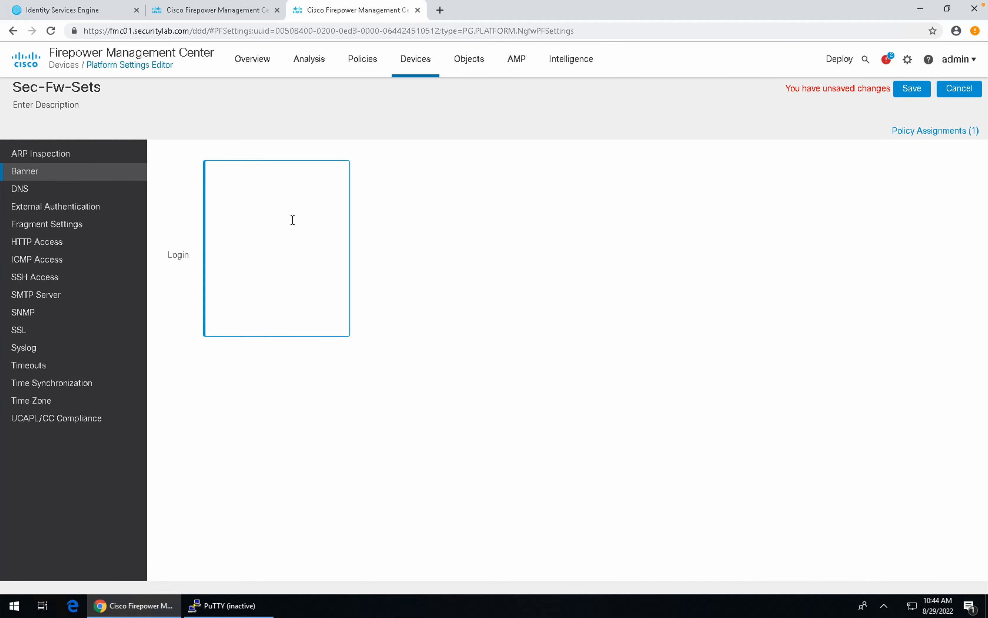
type("This is the FTD")
key("BackSpace")
key("BackSpace")
key("BackSpace")
key("BackSpace")
type("HA-FTD")
key("Left")
key("Left")
key("Left")
key("Left")
key("Left")
key("Left")
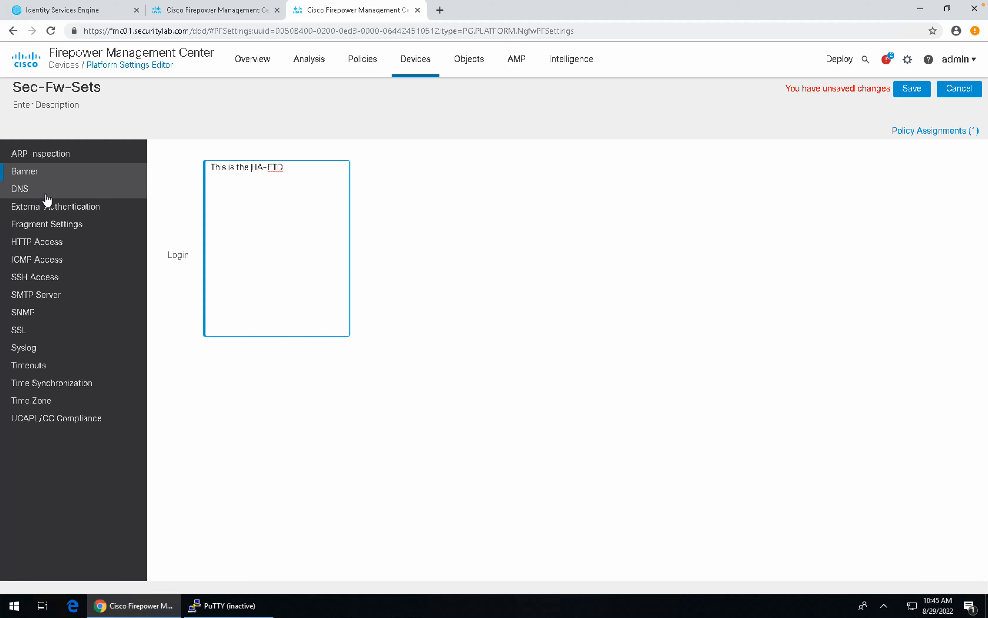
left_click(45, 193)
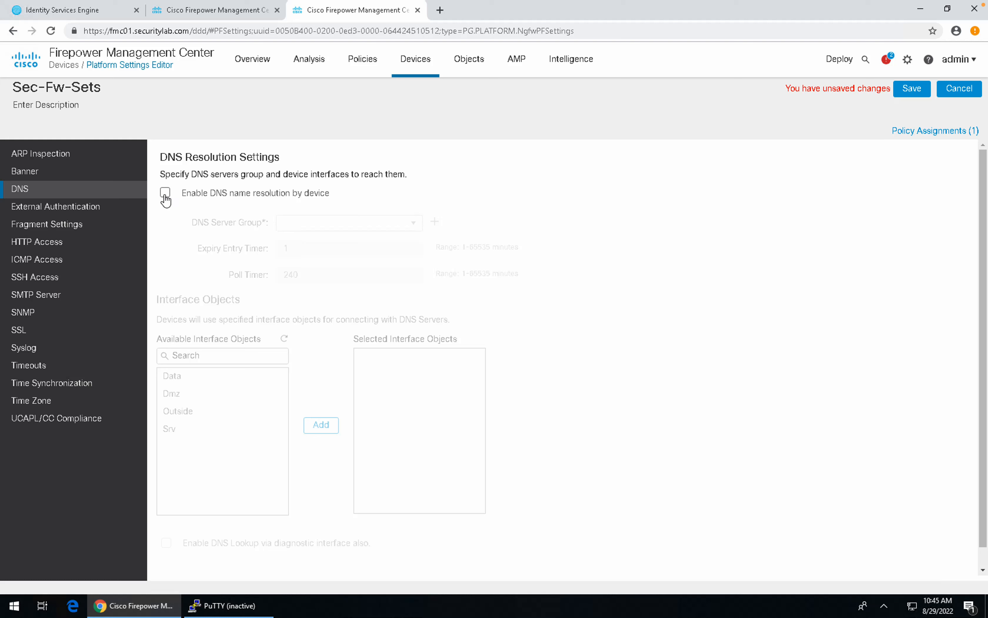
Step: Enable device DNS name resolution using the DNS_GROUP server group
left_click(164, 194)
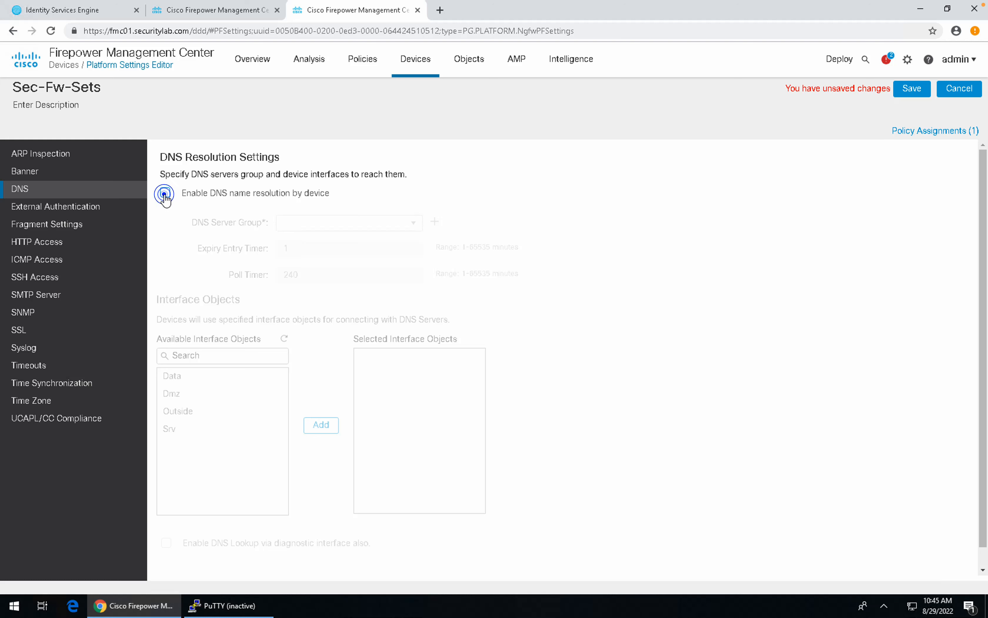
left_click(413, 224)
left_click(361, 238)
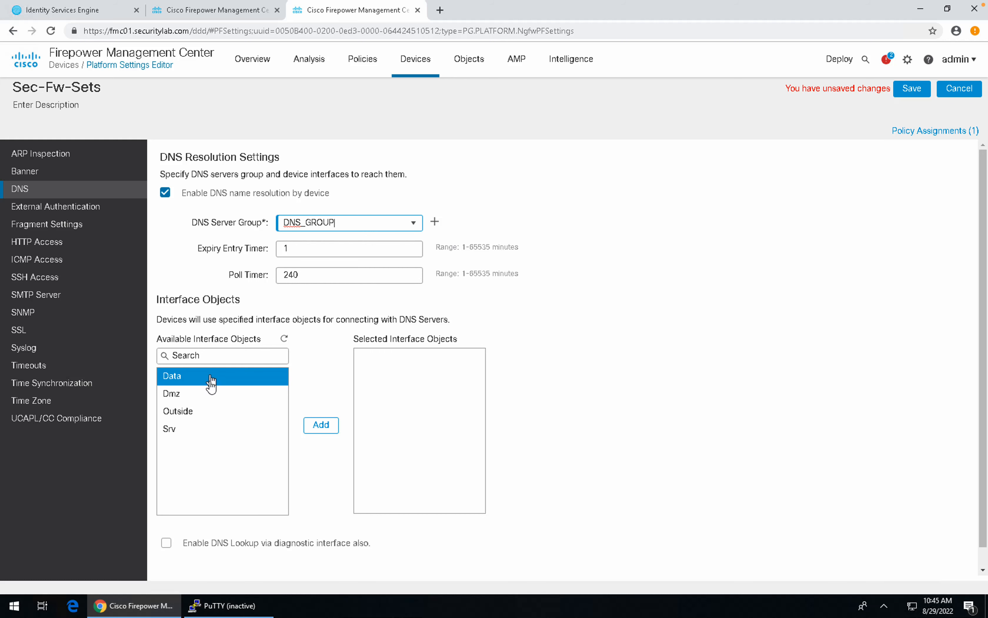
Step: Add Srv as the DNS interface object and allow lookups through the diagnostic interface
left_click(202, 394)
left_click(203, 412)
left_click(190, 428)
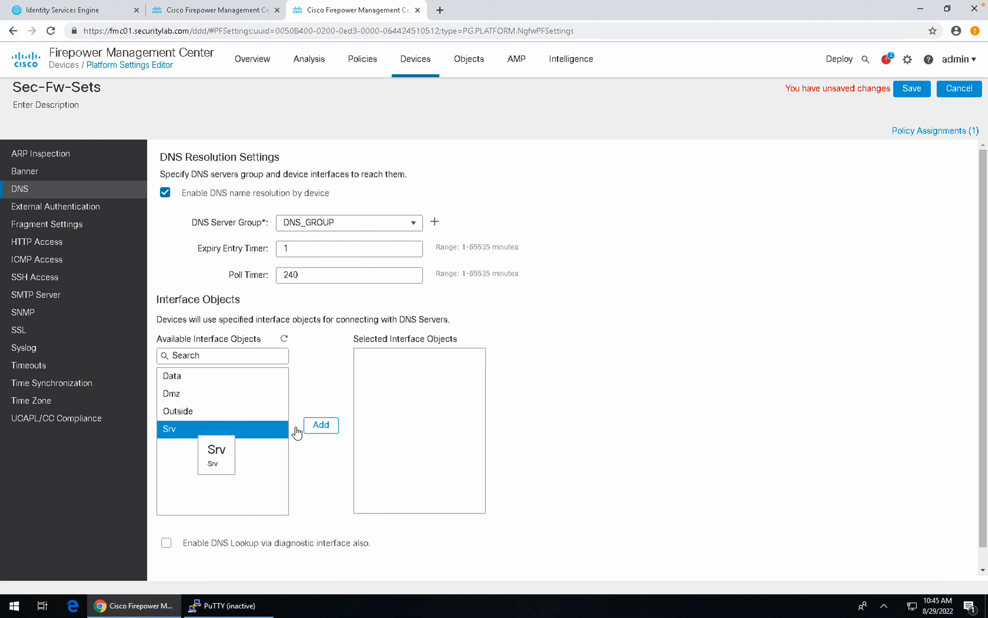
left_click(312, 426)
scroll(175, 510, "down", 1)
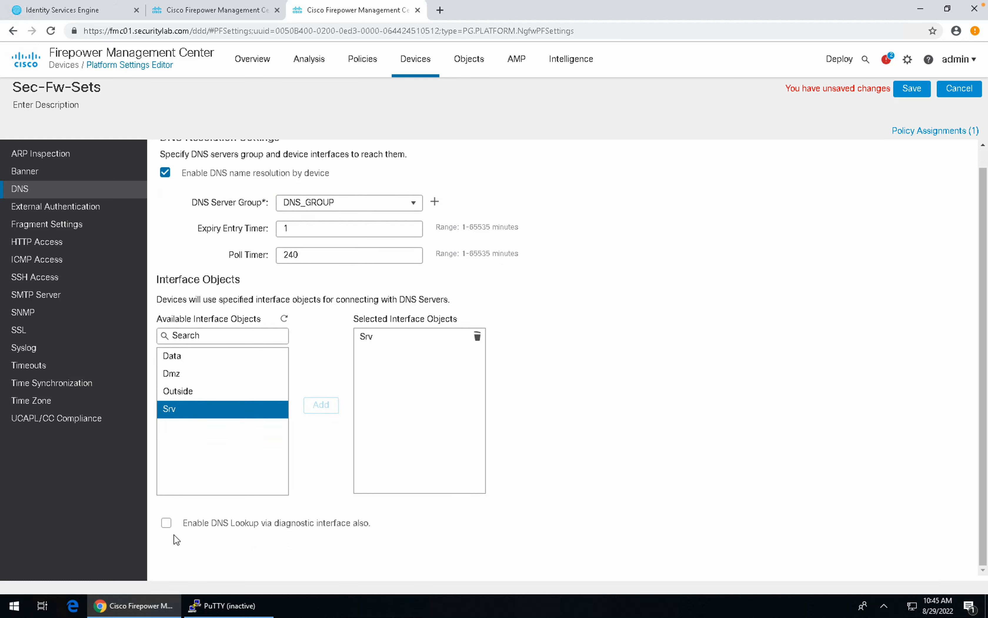
left_click(166, 523)
scroll(372, 264, "up", 1)
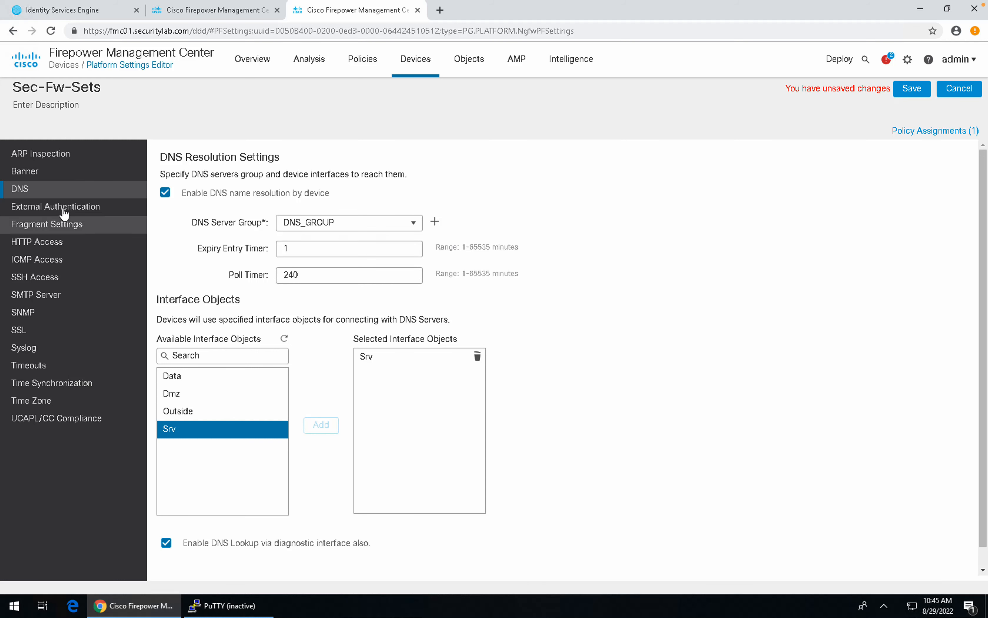
left_click(61, 206)
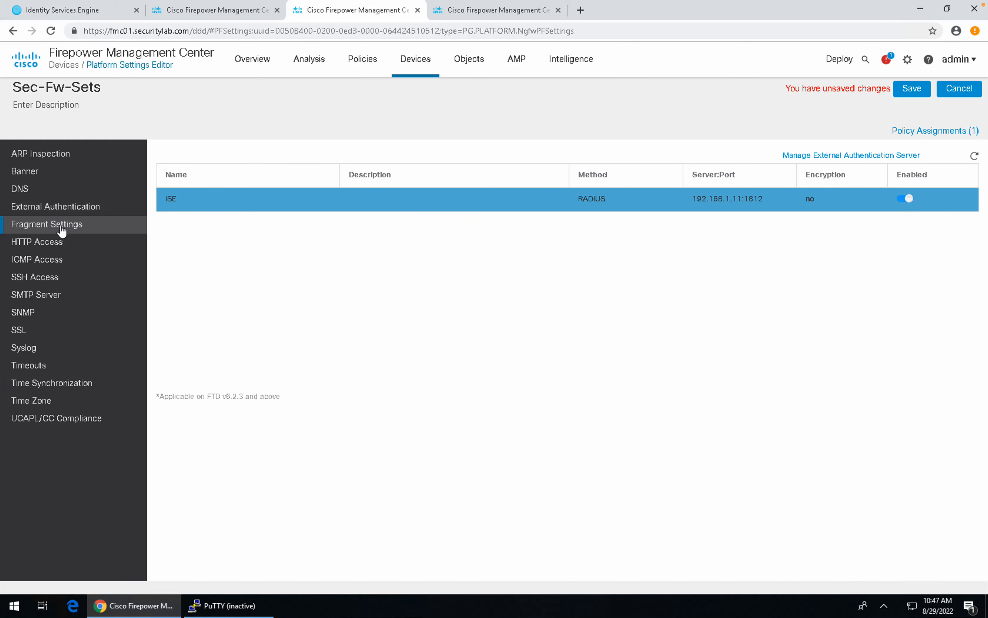
Step: Enable the Sec-Fw-Sets HTTP server on port 443 under HTTP Access
left_click(61, 229)
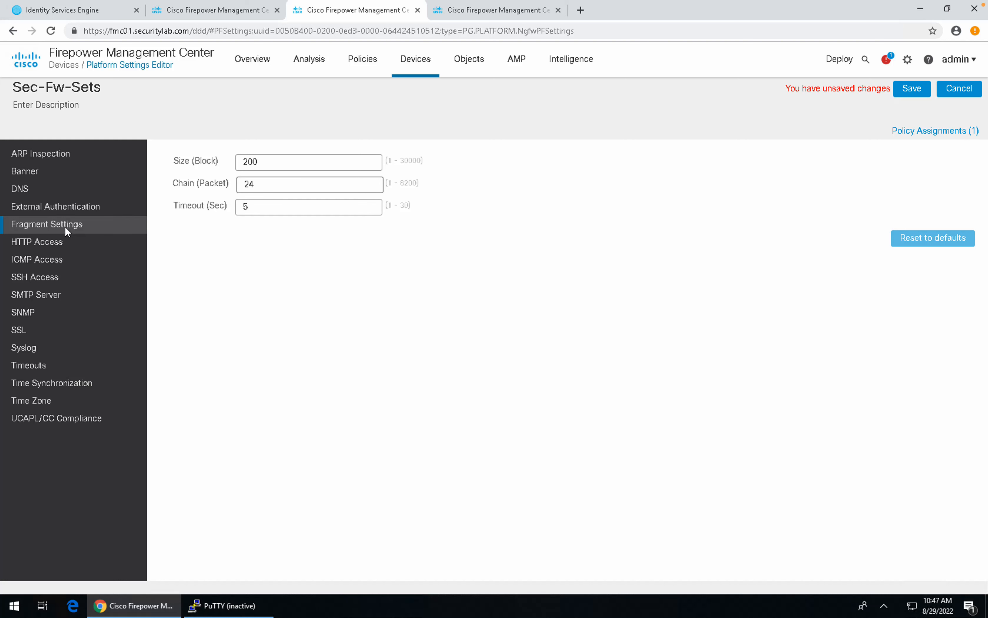
left_click(47, 238)
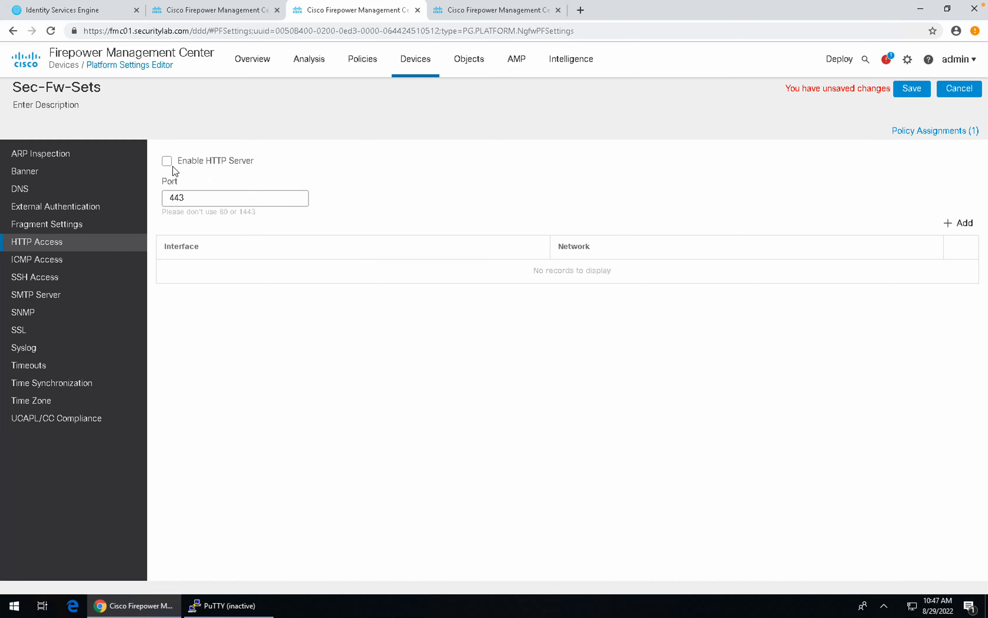
left_click(166, 162)
Step: Add an HTTP access rule allowing any-ipv4 on the Data interface
left_click(949, 225)
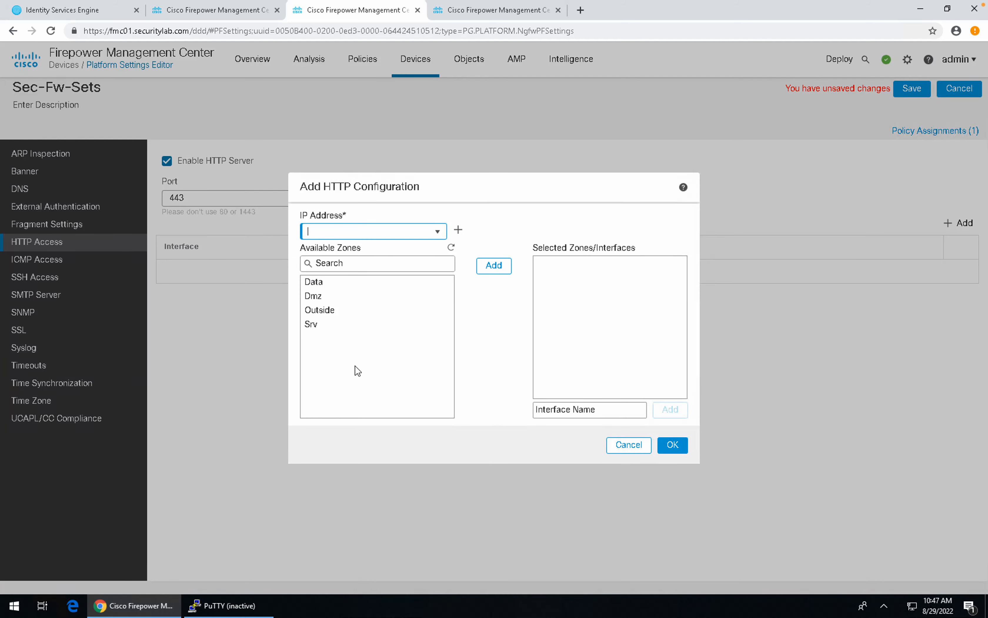
left_click(327, 325)
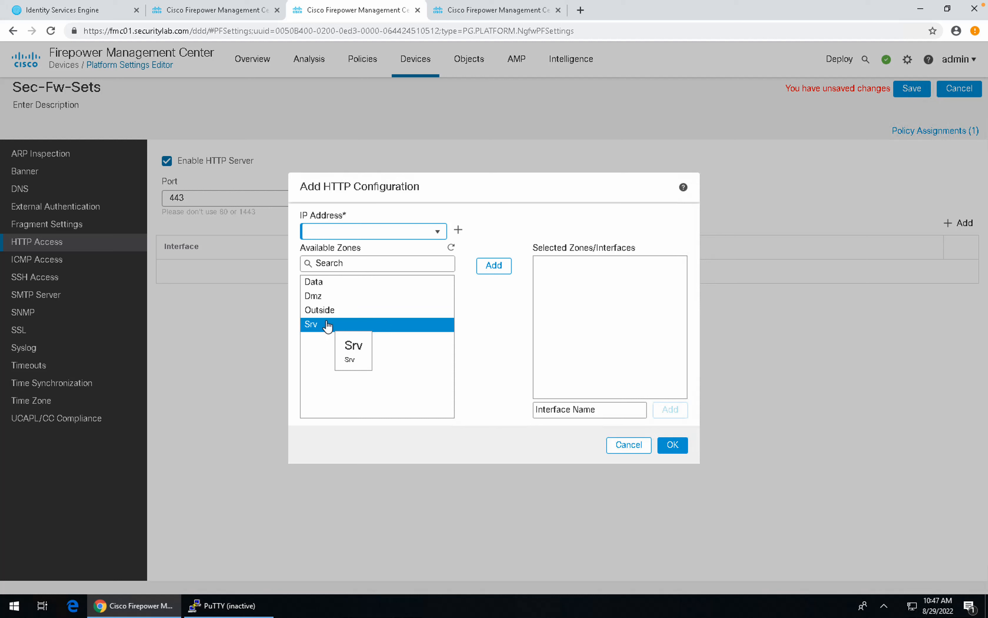
left_click(323, 295)
left_click(321, 282)
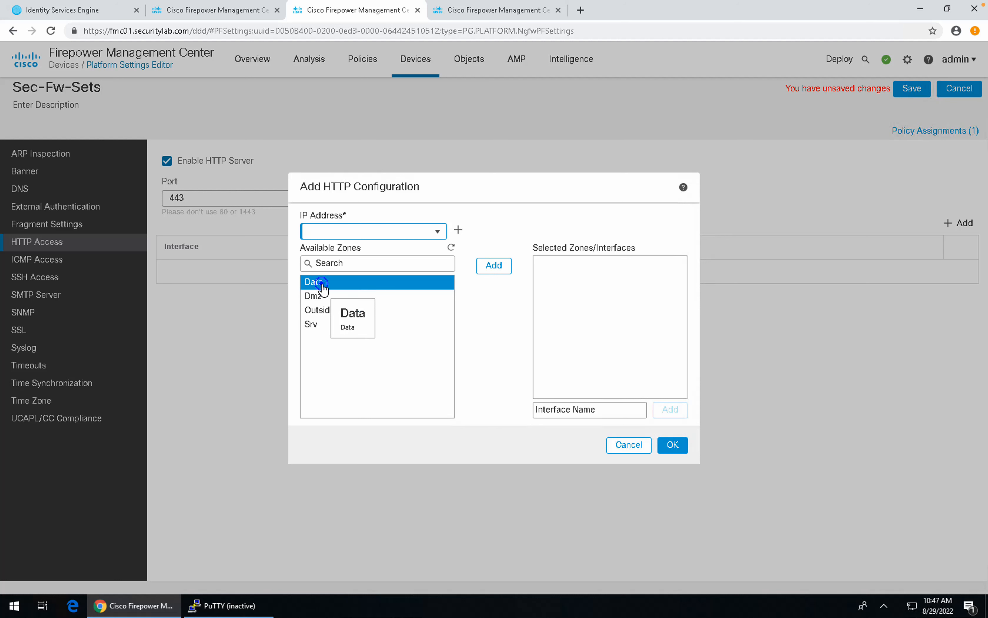
left_click(437, 231)
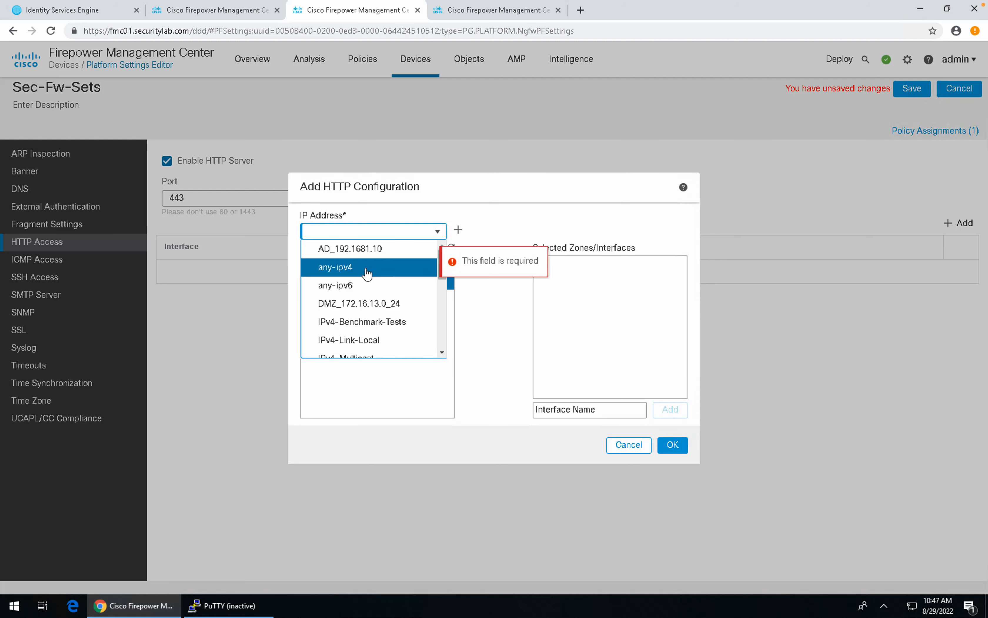
left_click(367, 266)
left_click(323, 285)
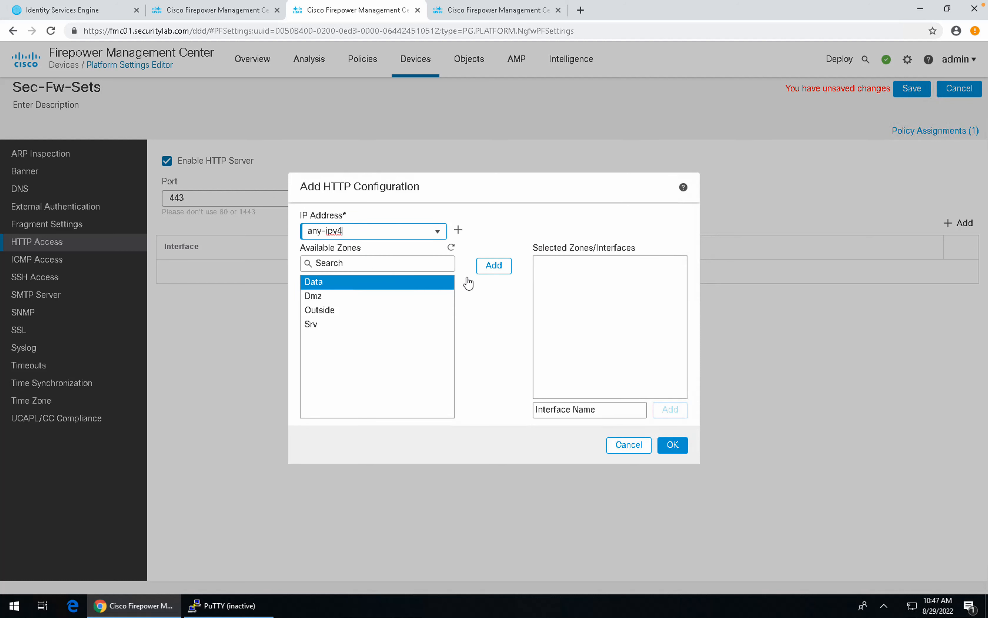
left_click(491, 267)
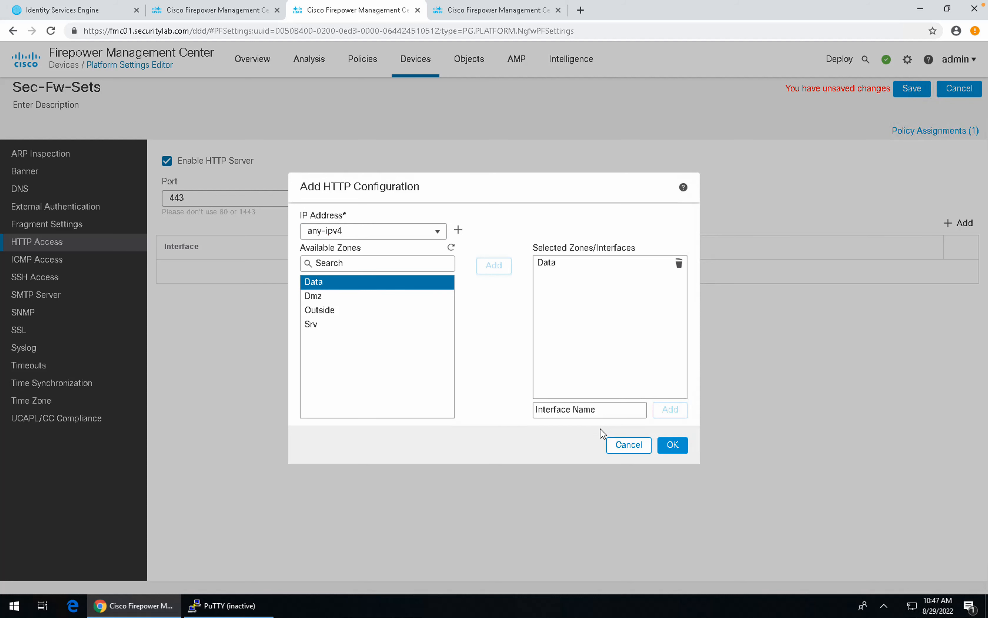
left_click(668, 446)
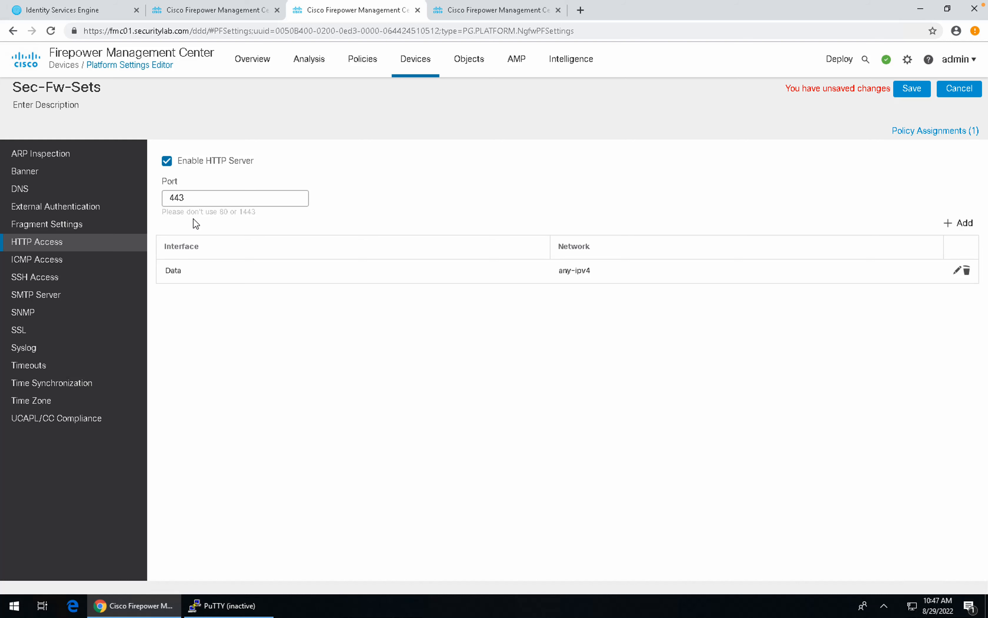
left_click(61, 263)
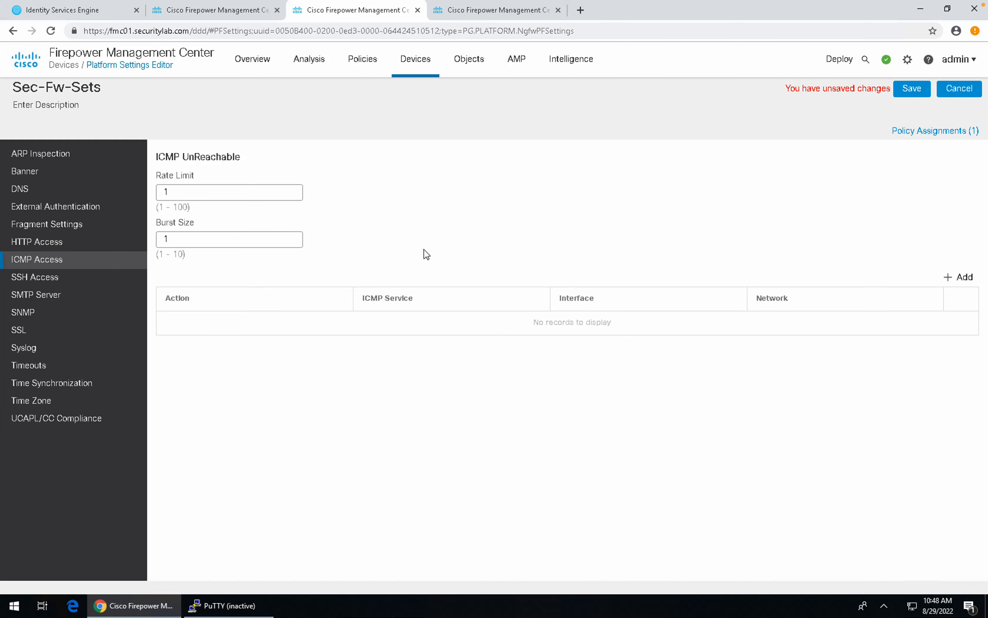
Step: Add an SSH access rule allowing any-ipv4 on the Data zone
left_click(51, 277)
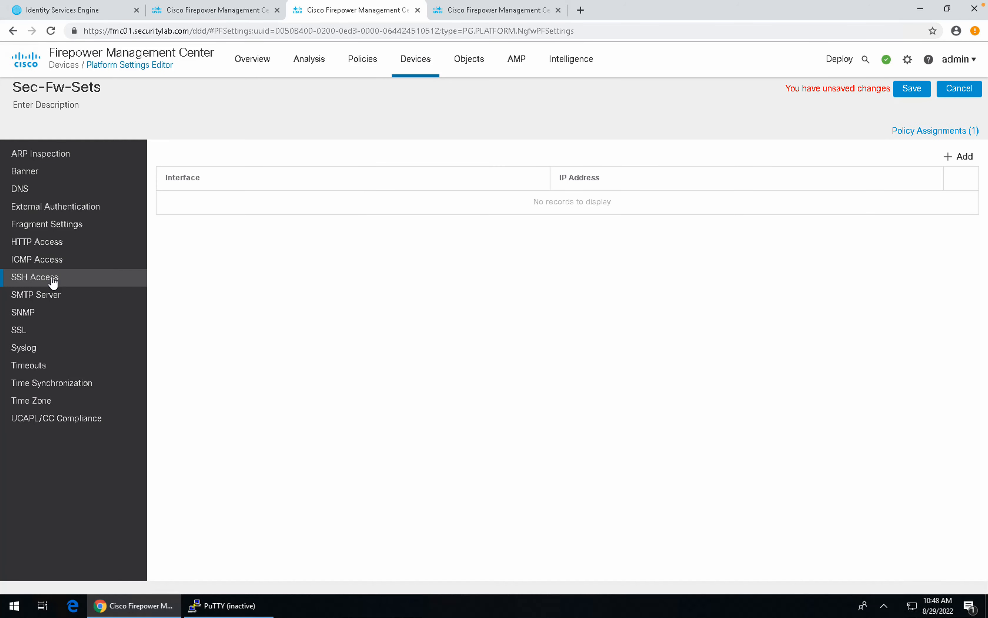
left_click(966, 158)
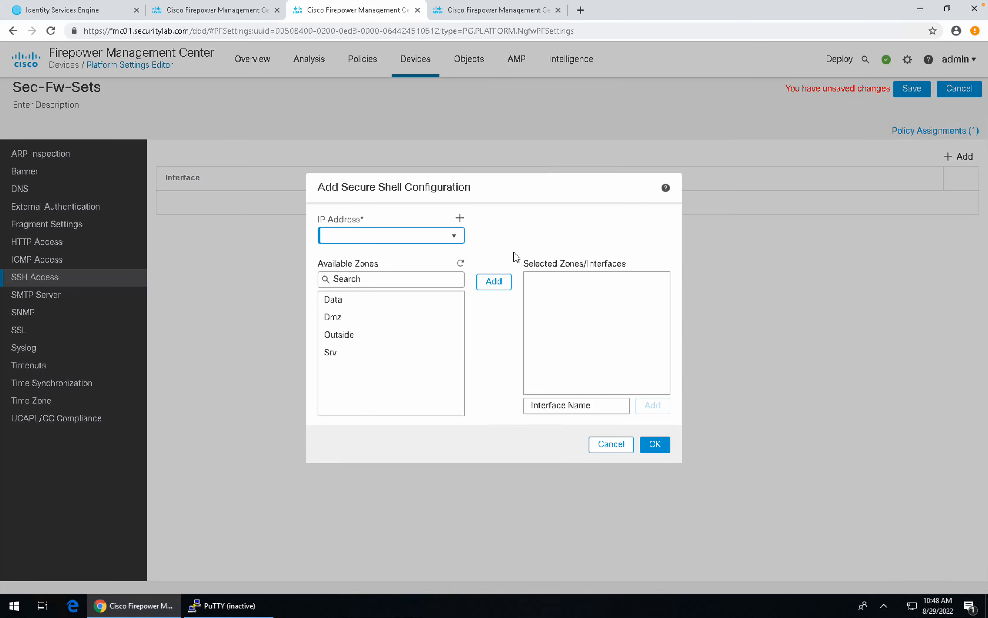
left_click(339, 300)
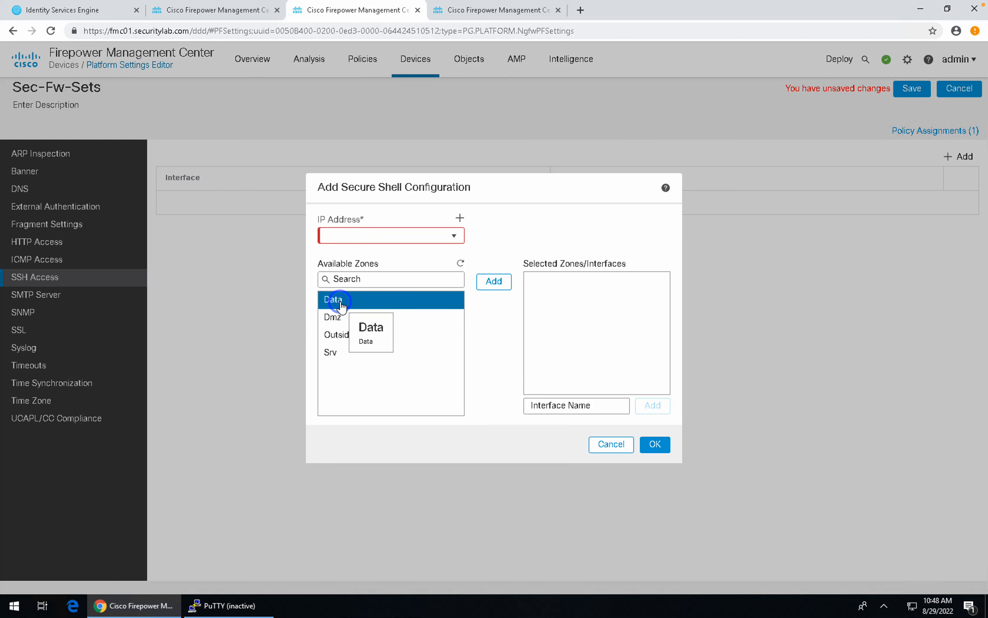
left_click(454, 235)
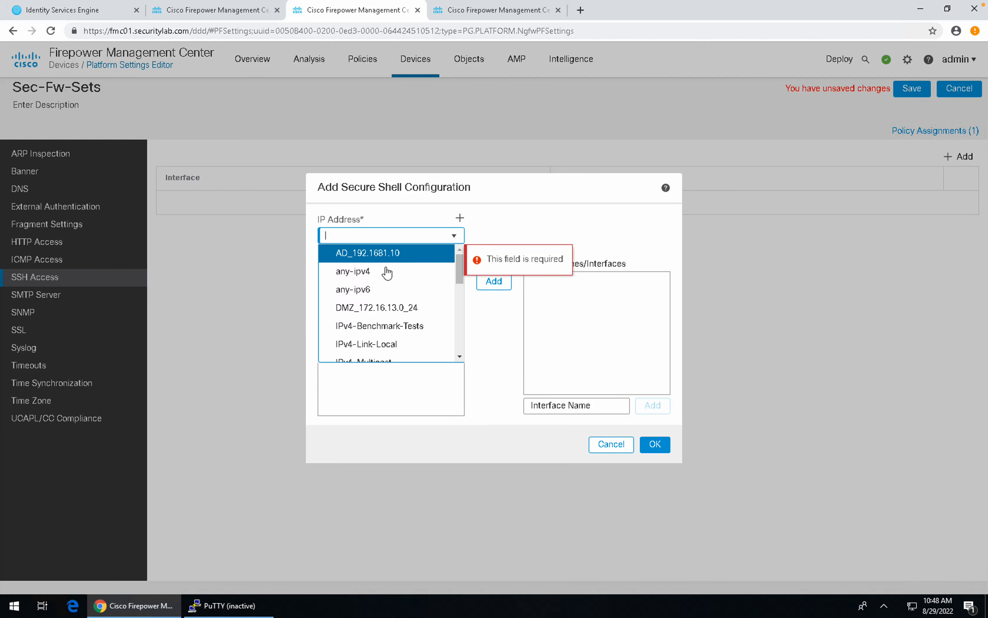
left_click(385, 270)
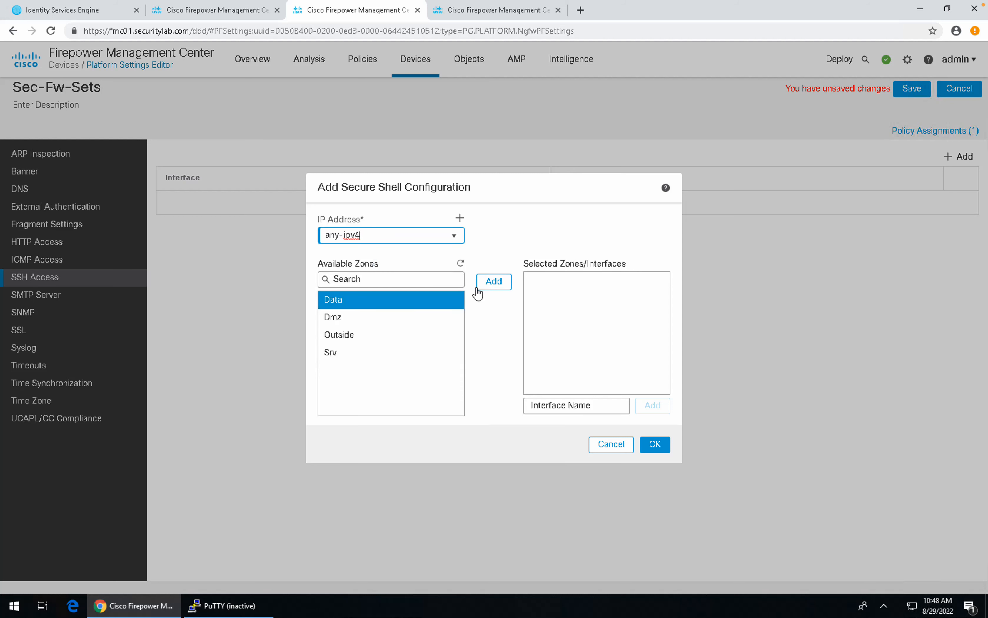
left_click(489, 281)
left_click(652, 444)
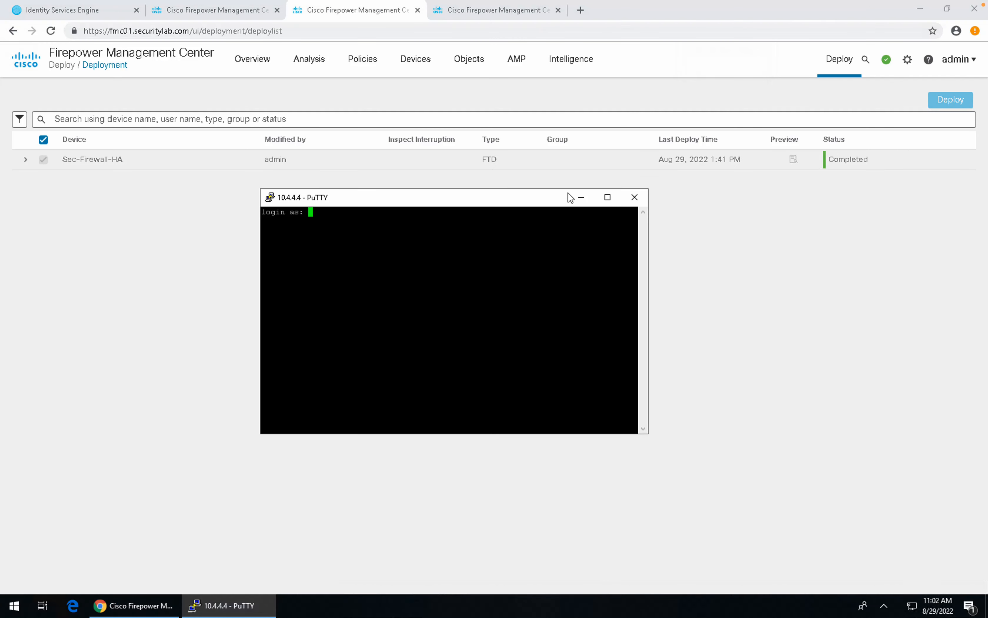
Step: Log in to the FTD at 10.4.4.4 as admin with the account password
left_click(508, 196)
left_click_drag(509, 195, 502, 181)
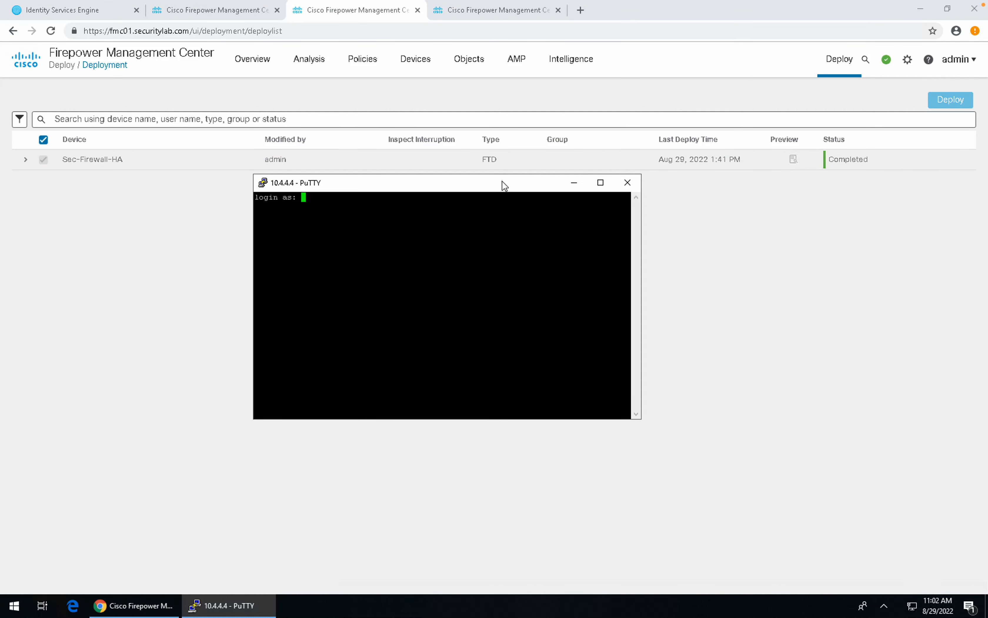
left_click(467, 230)
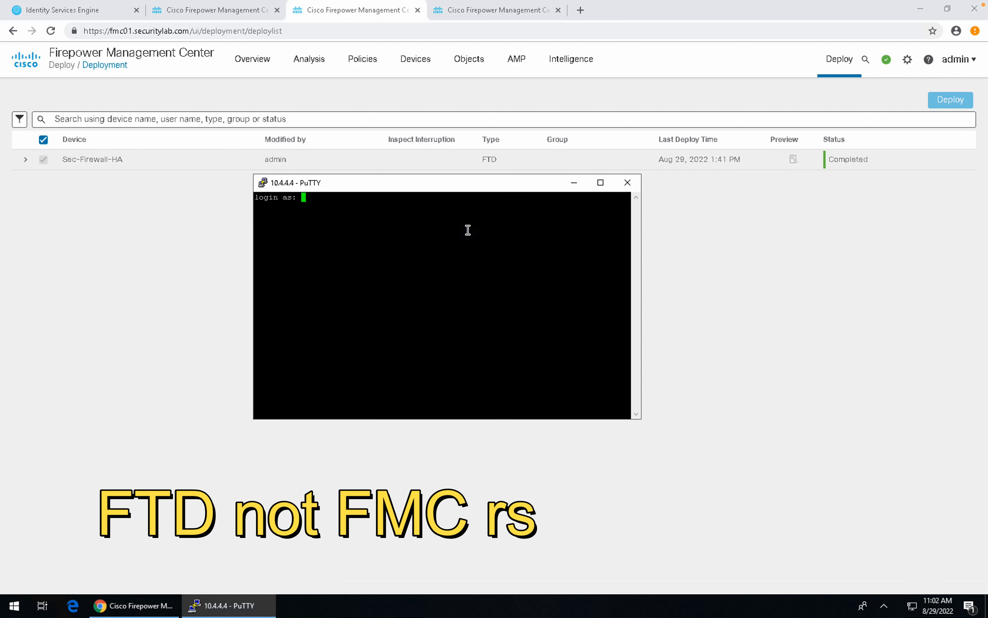
type("admin")
key("Return")
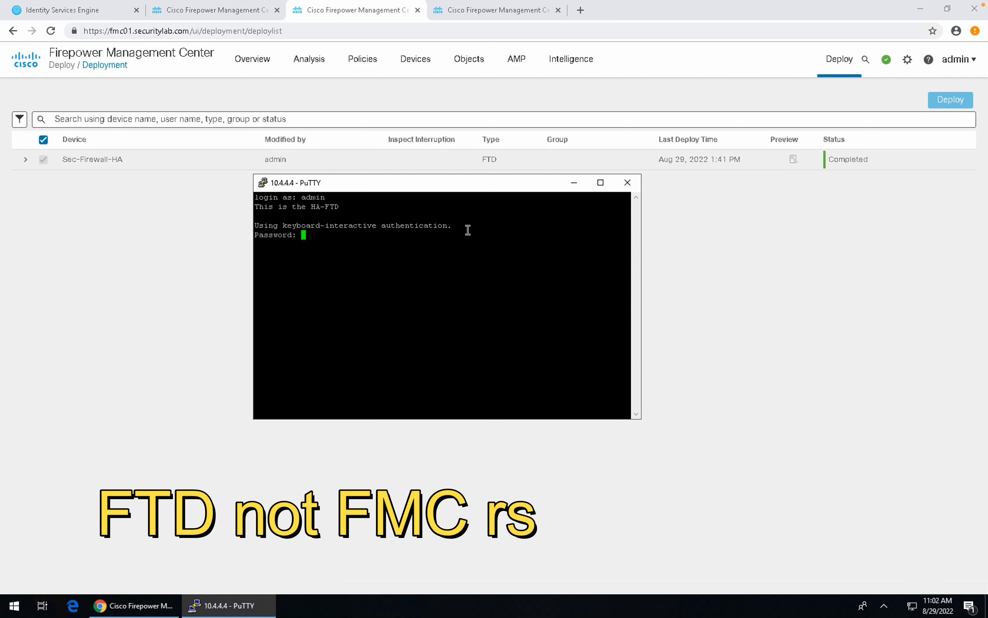
key("Return")
Step: Enlarge the terminal window and move it toward the upper left
left_click_drag(640, 418, 837, 516)
left_click(354, 183)
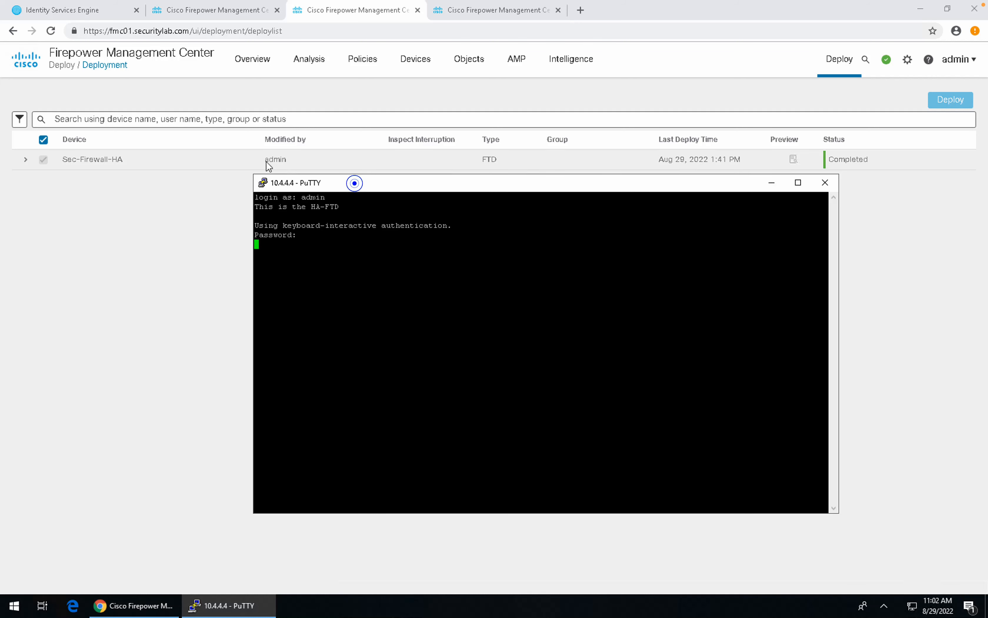
left_click_drag(354, 183, 128, 175)
left_click(187, 179)
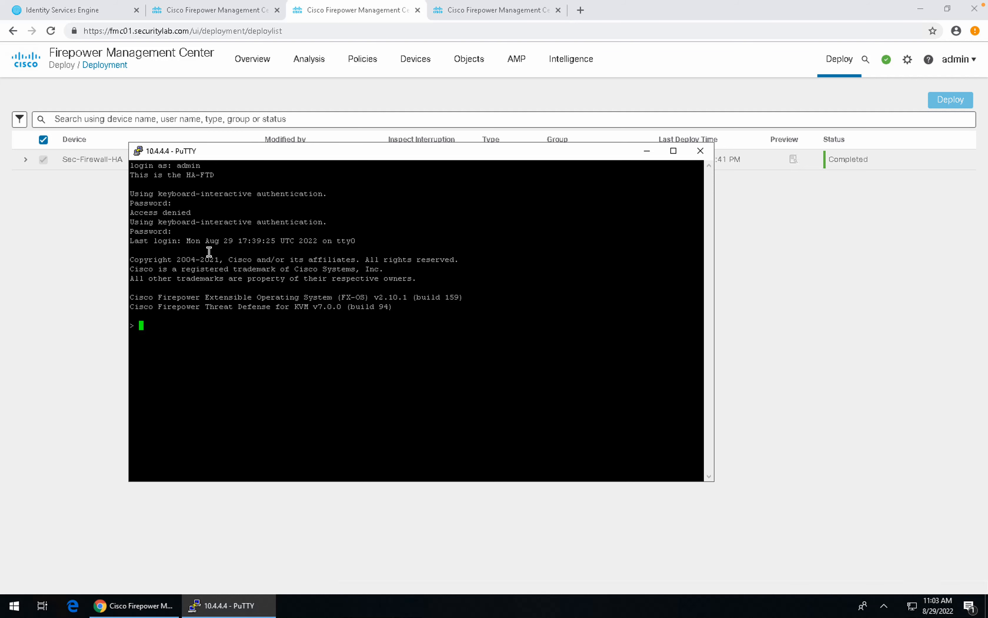
Step: Run show failover on the primary and maximize its terminal window
key("Return")
key("Return")
key("Return")
type("show failover")
key("Return")
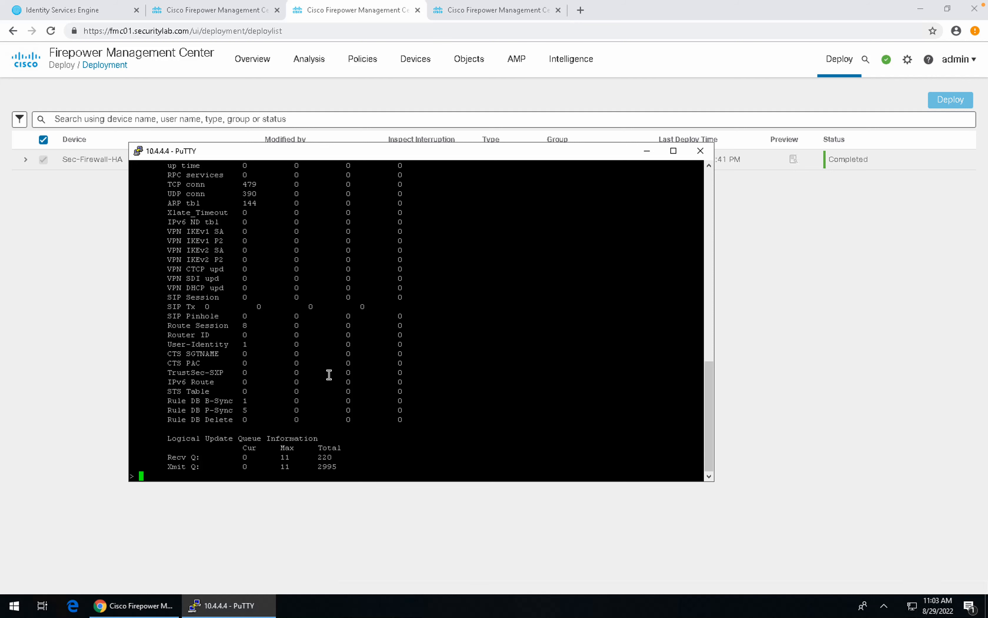
left_click(674, 151)
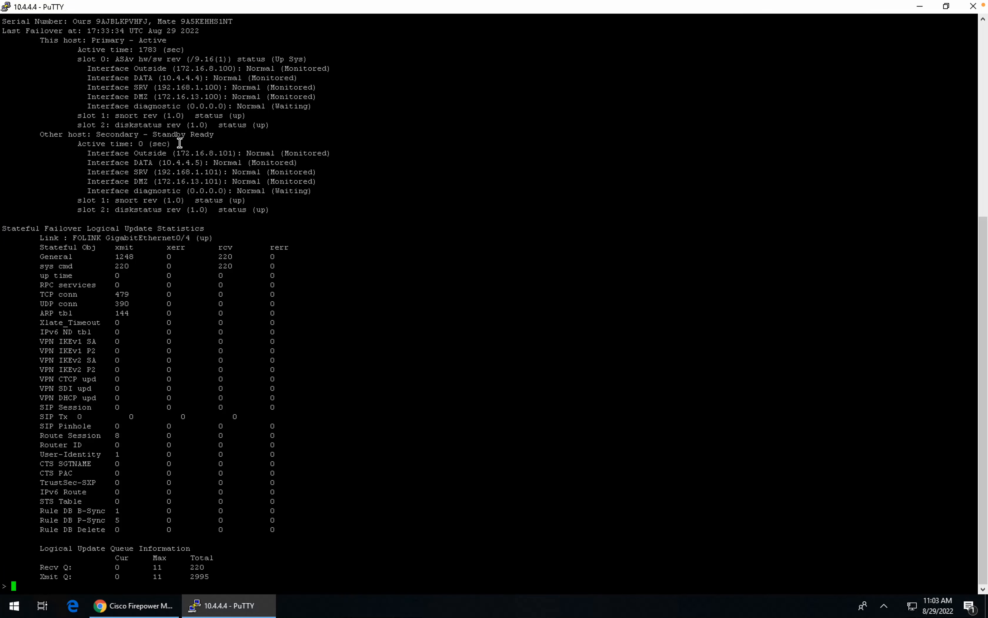
left_click(982, 21)
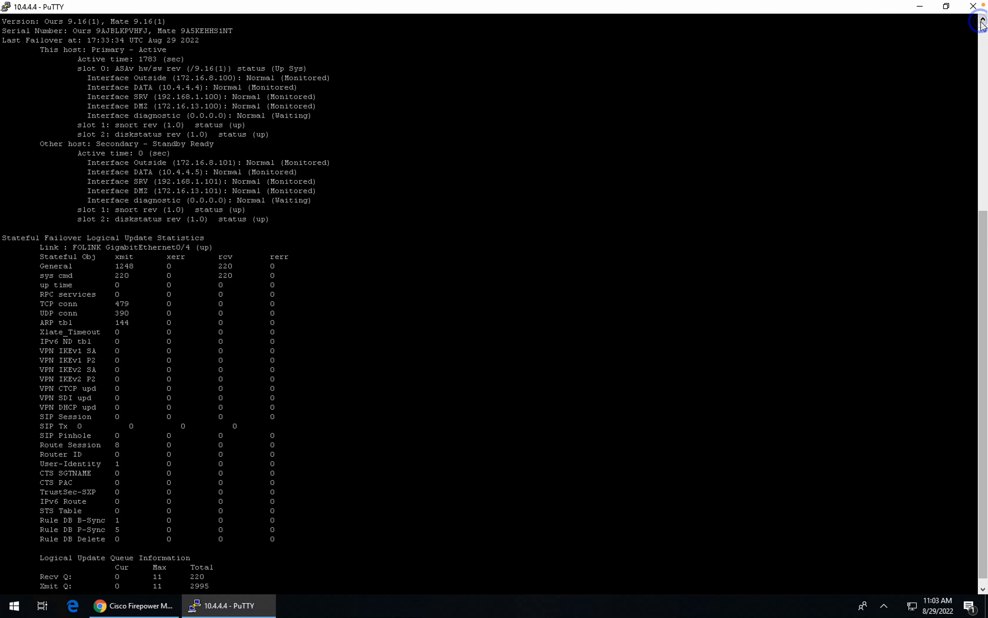
left_click(982, 22)
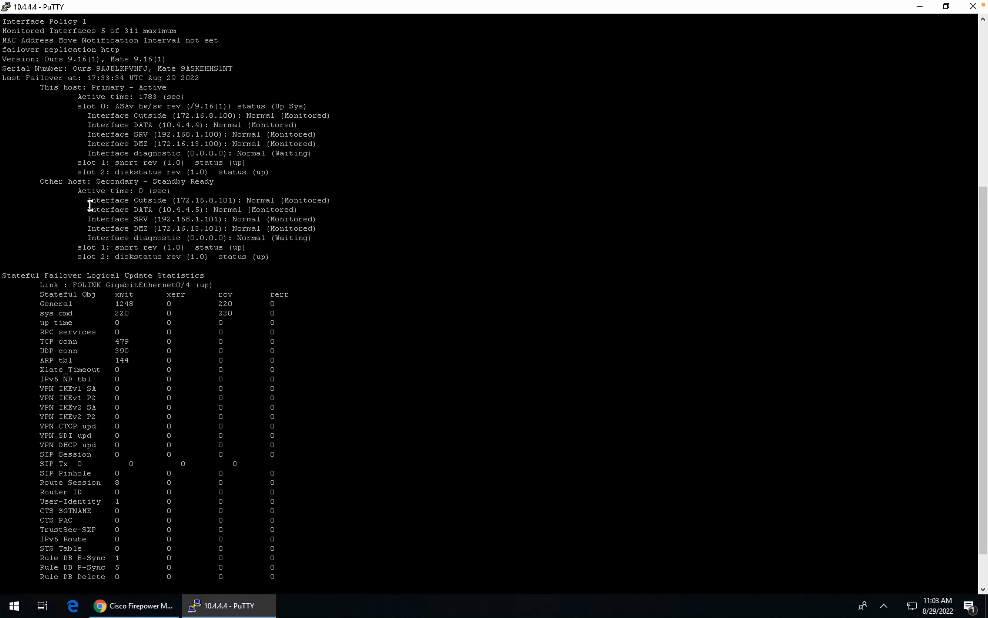
Step: Highlight the This host Primary - Active and Other host Secondary - Standby Ready lines
left_click_drag(88, 200, 319, 238)
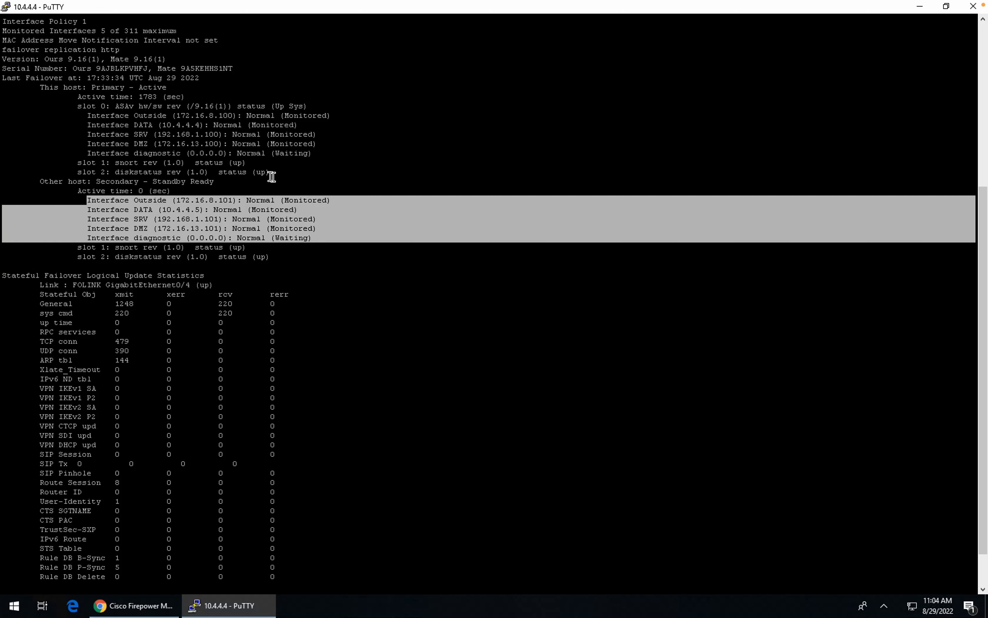
left_click_drag(270, 175, 114, 130)
scroll(25, 59, "up", 9)
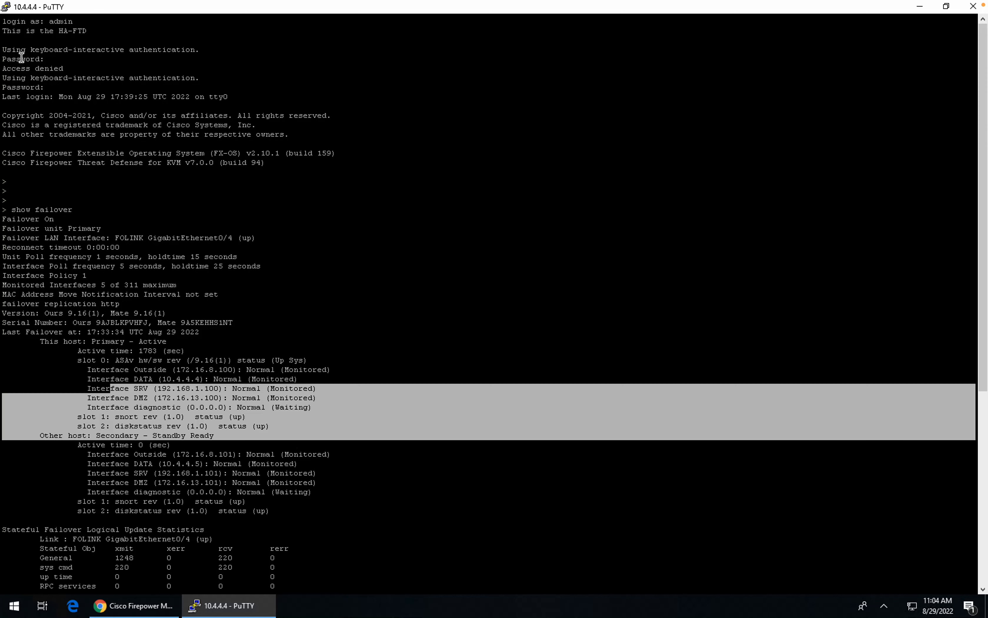
left_click_drag(61, 322, 240, 322)
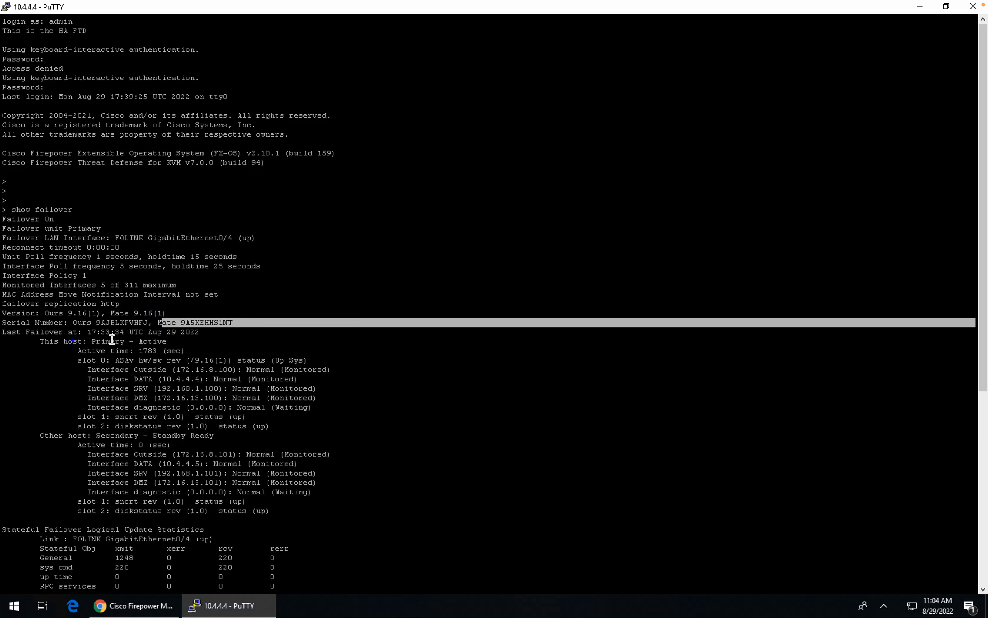
left_click_drag(67, 341, 178, 340)
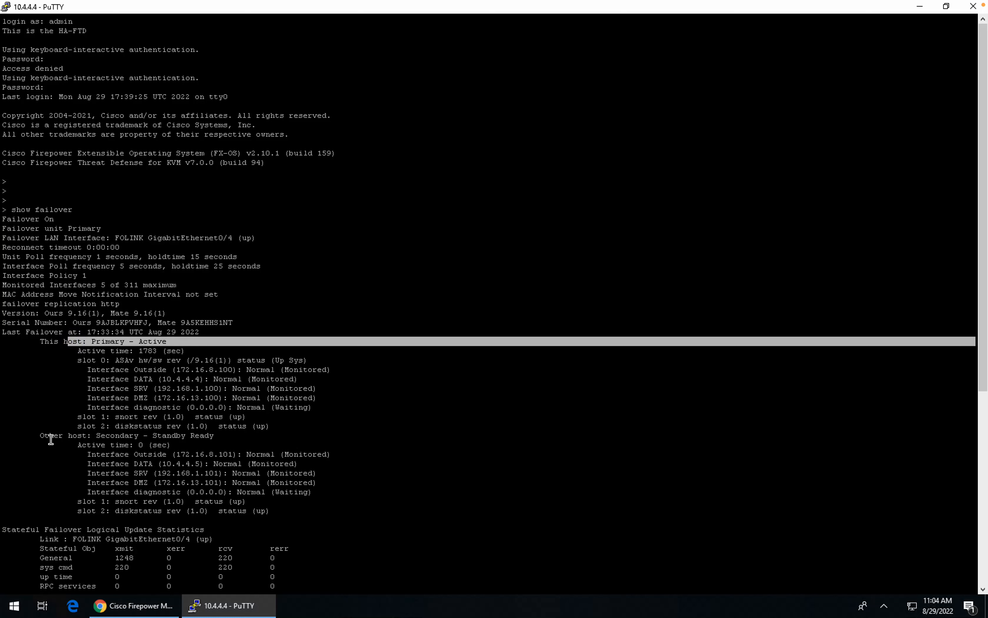
left_click_drag(49, 436, 217, 436)
scroll(219, 426, "down", 10)
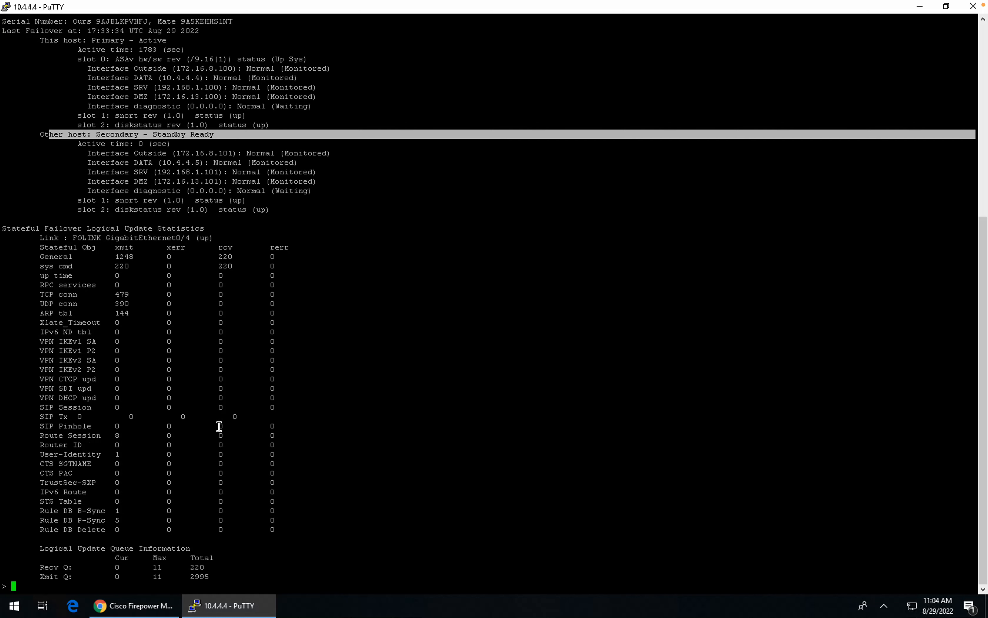
left_click(400, 480)
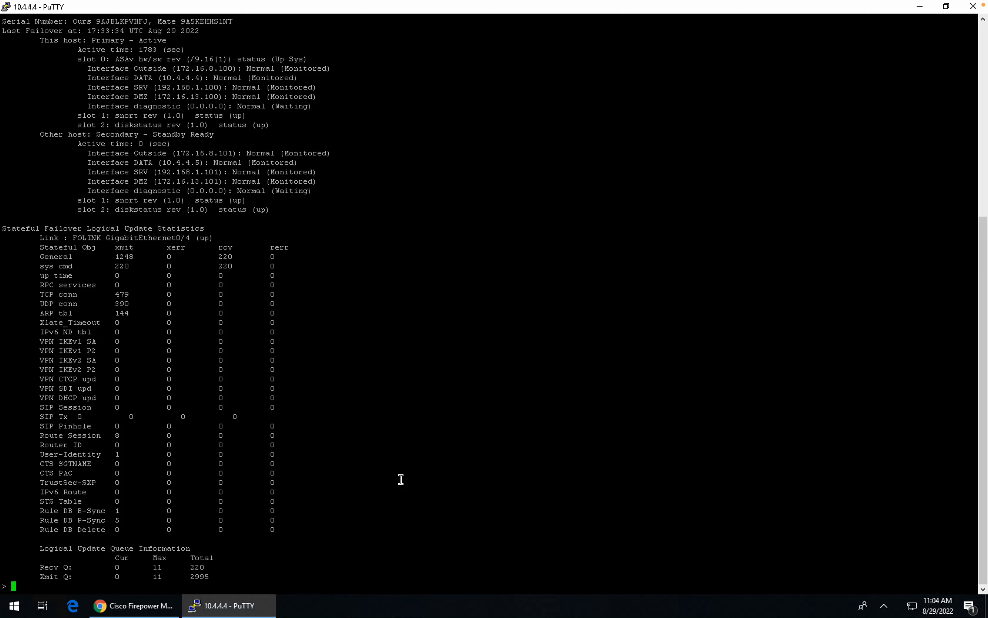
Step: Run show failover history on the primary unit
key("Return")
key("Return")
key("Return")
type("show failover")
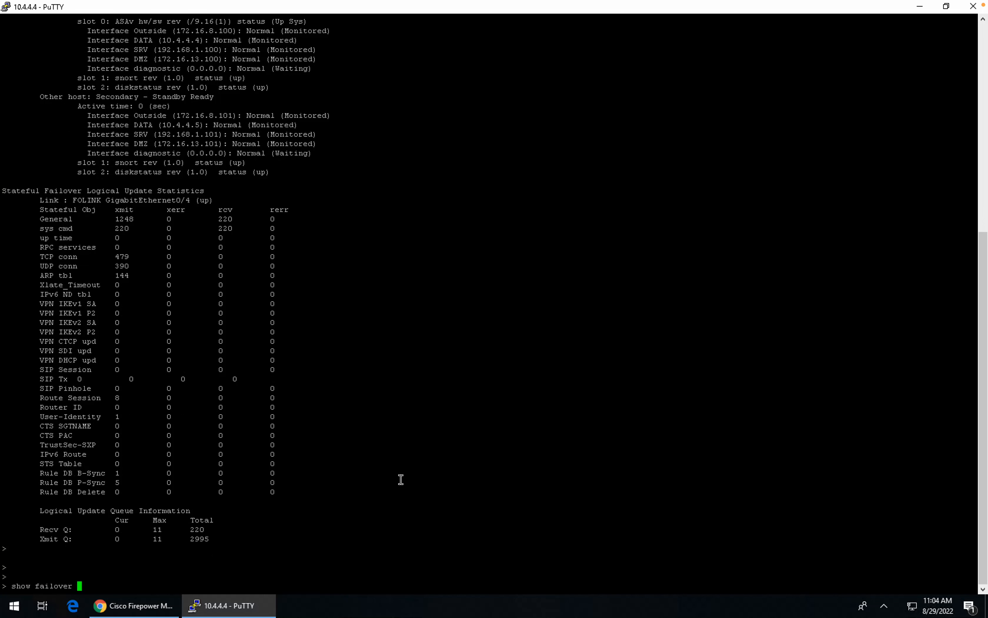
type("history")
key("Return")
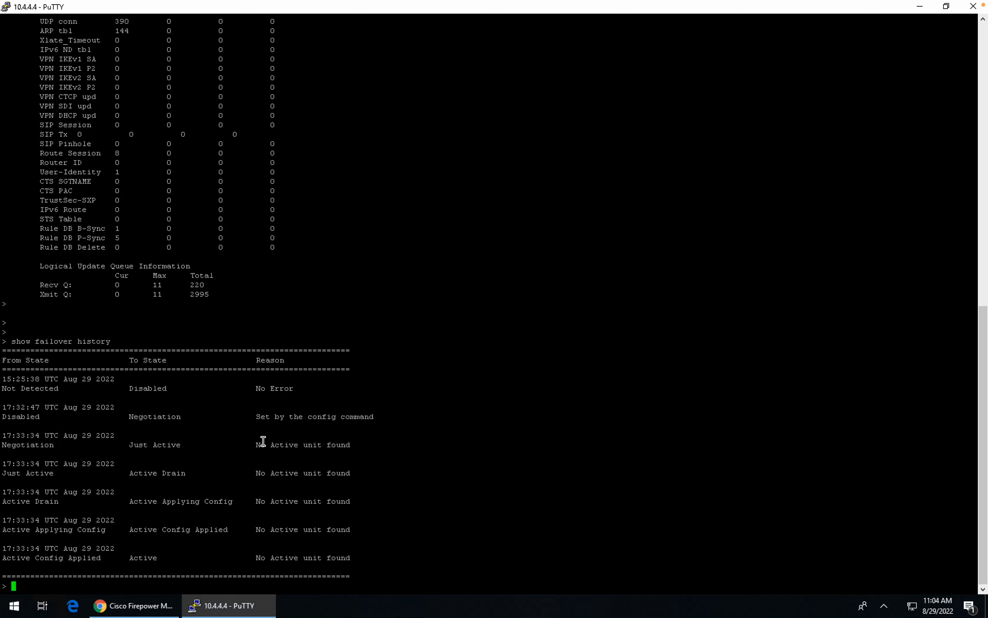
Step: Highlight each transition from Not Detected through Negotiation and Active Drain to Active
left_click_drag(65, 393, 37, 391)
left_click_drag(190, 416, 190, 444)
left_click_drag(137, 474, 190, 474)
left_click_drag(124, 506, 205, 532)
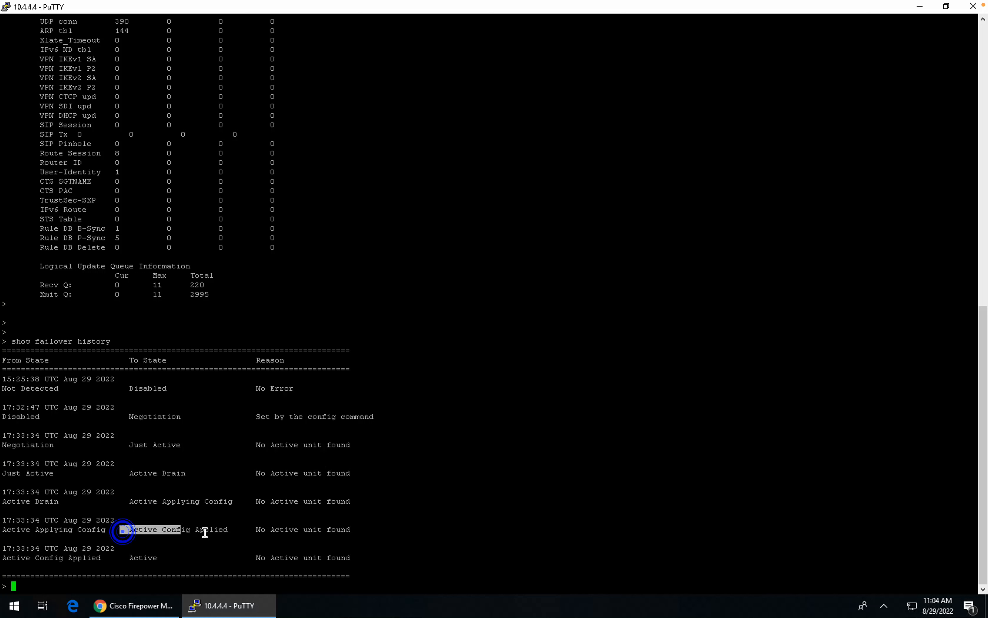
left_click(162, 559)
left_click_drag(86, 558, 84, 558)
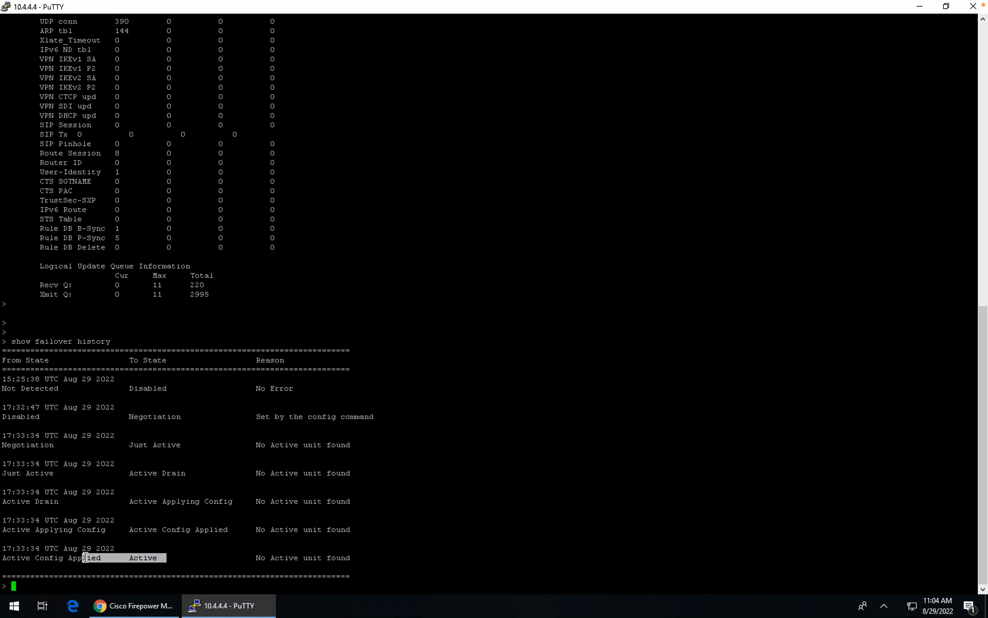
Step: Open a new PuTTY session to host 10.4.4.5
left_click(6, 7)
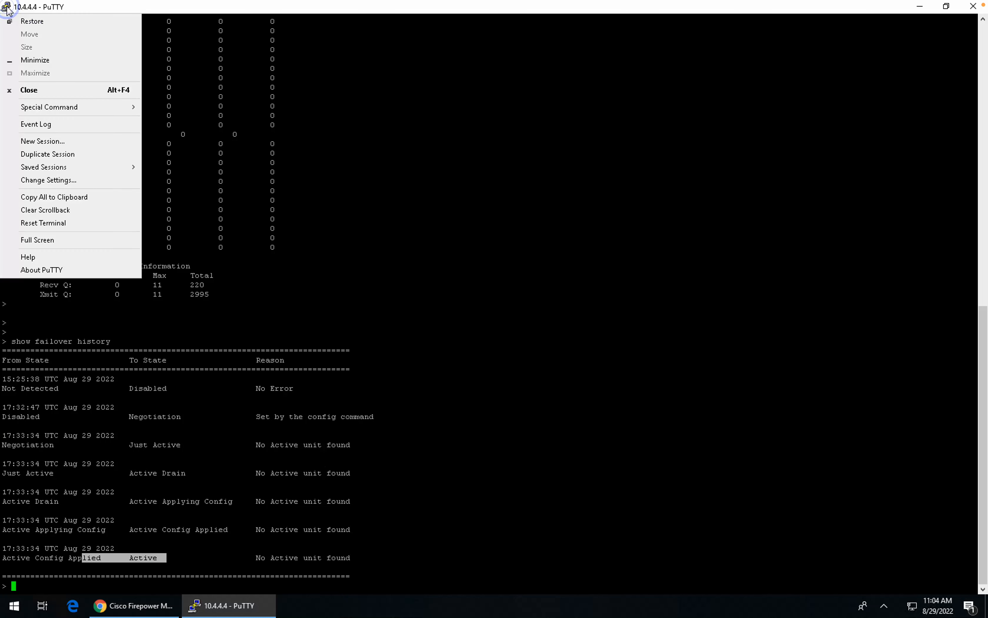
left_click(52, 141)
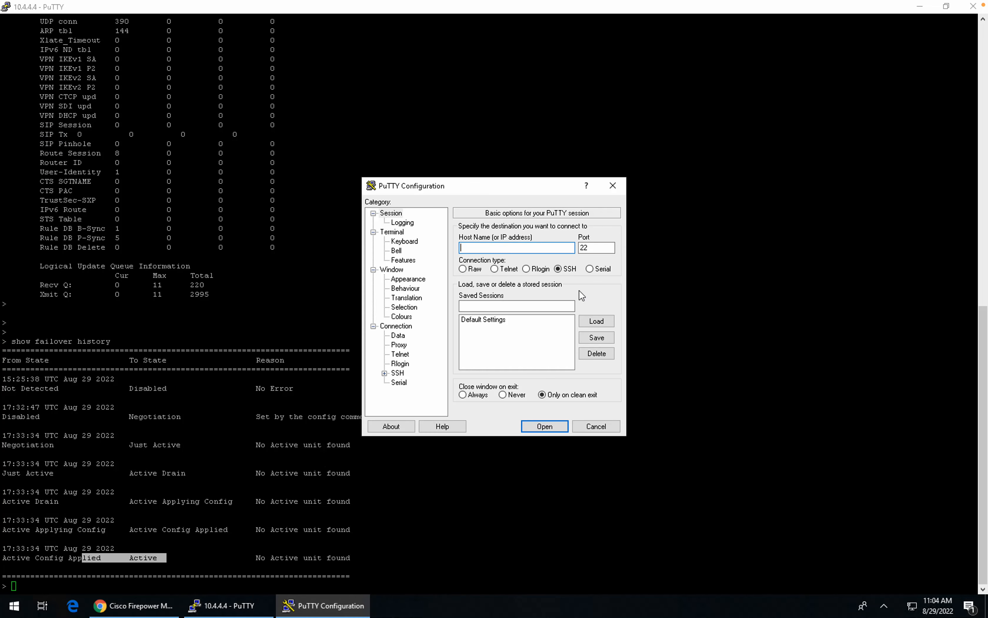
type("10.4.4.5")
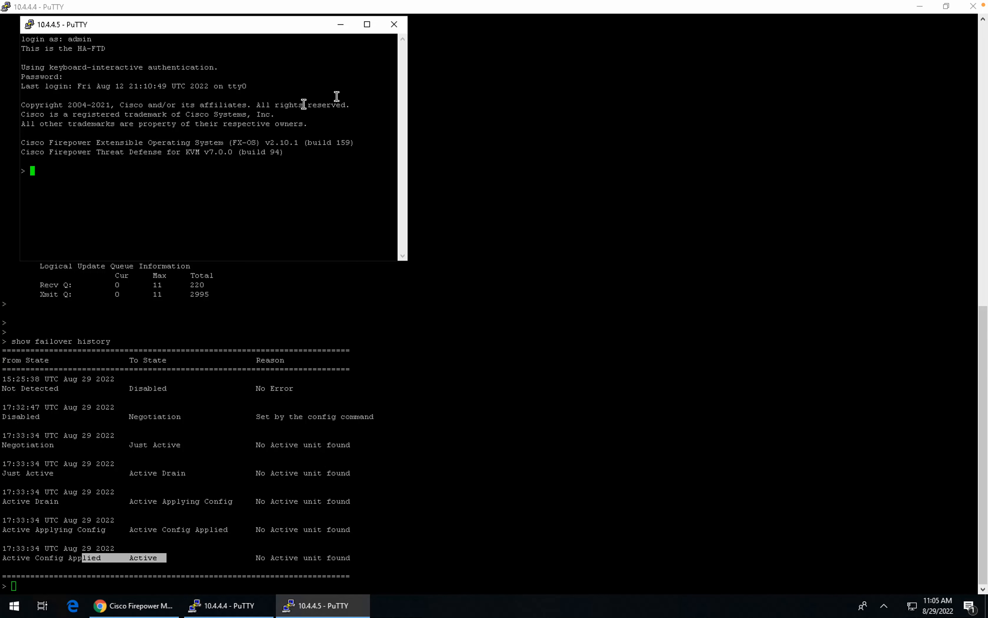
left_click(354, 156)
Step: Place the secondary's terminal on the right half, enlarge it, and run show failover
left_click_drag(233, 28, 750, 20)
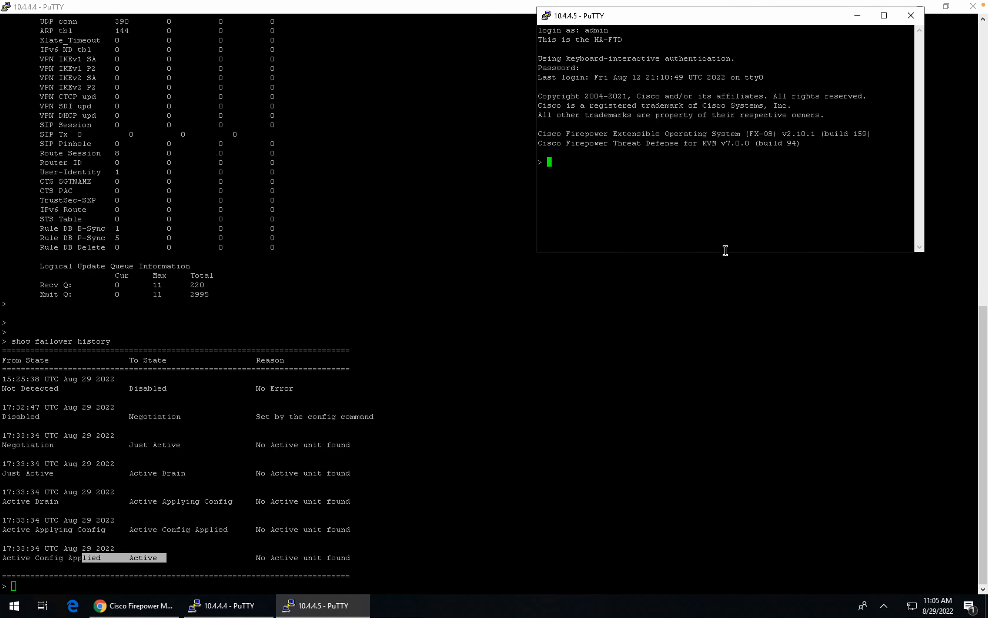
left_click_drag(723, 252, 696, 600)
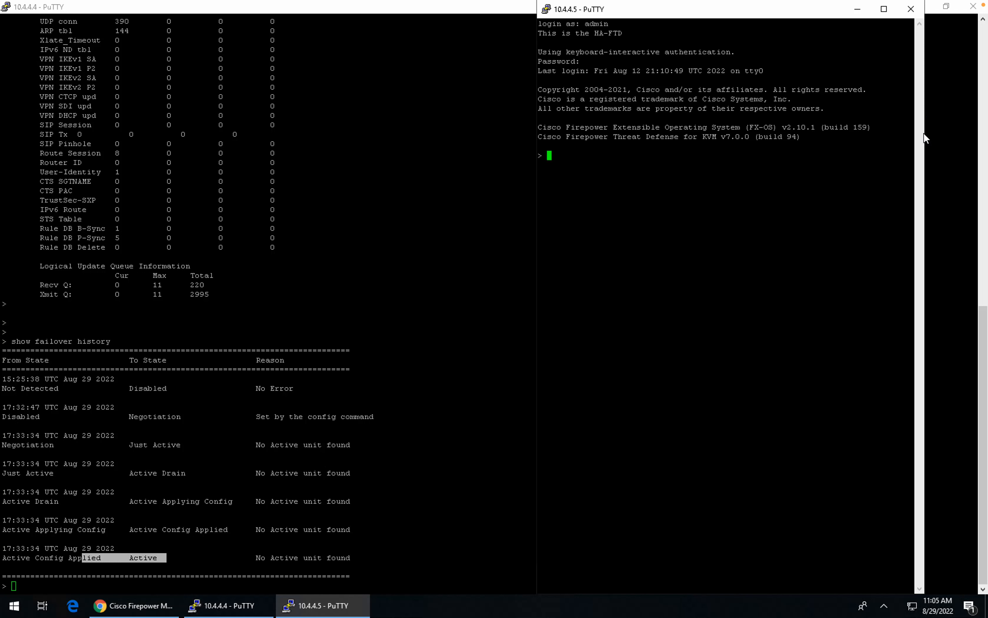
left_click_drag(924, 133, 979, 133)
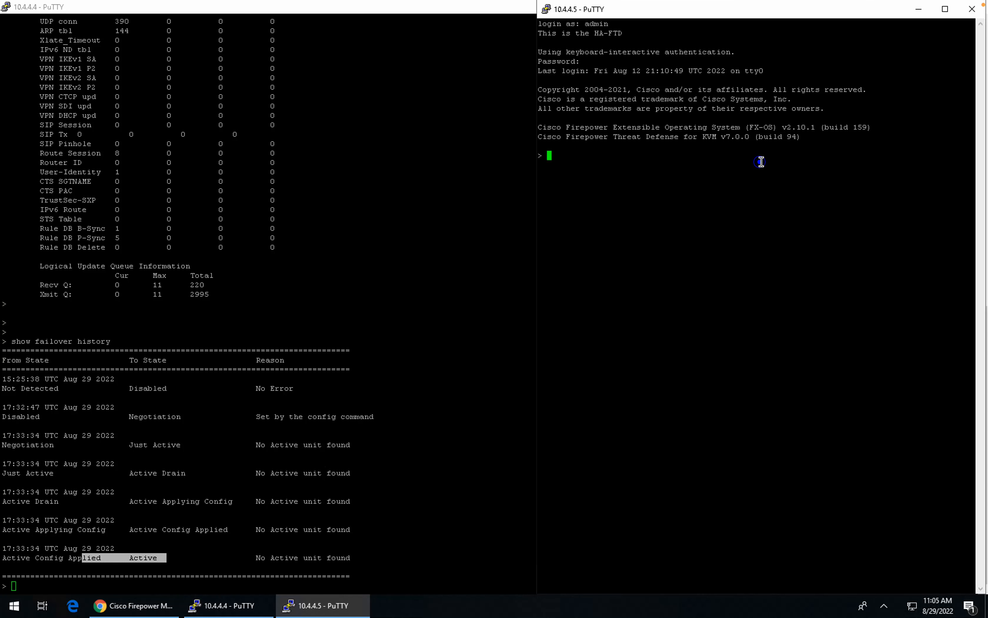
key("Return")
type("show failover")
key("Return")
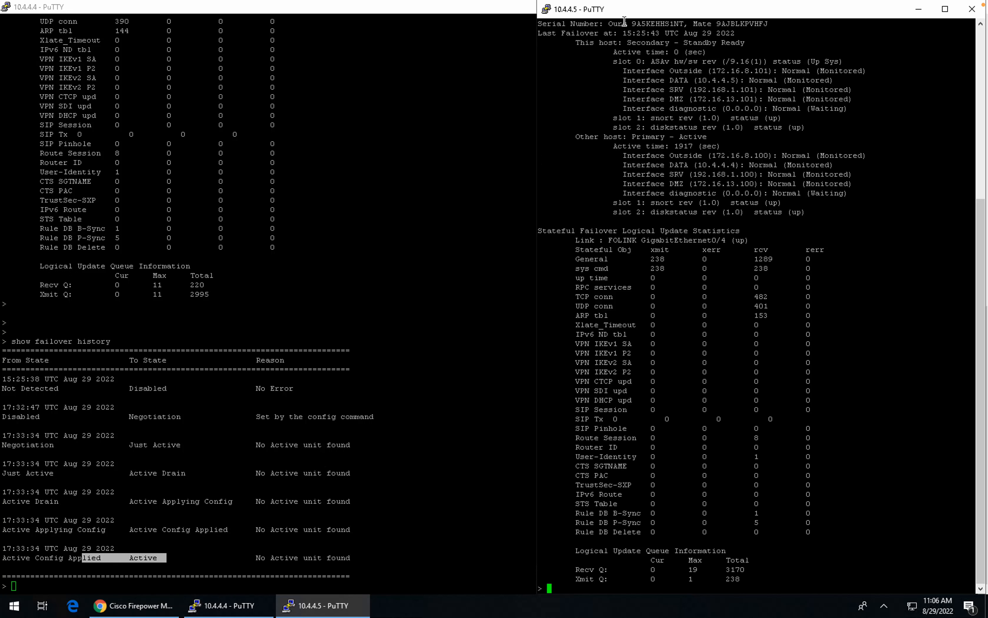
Step: Highlight the secondary's serial number and its Secondary role in the failover output
left_click_drag(610, 23, 771, 25)
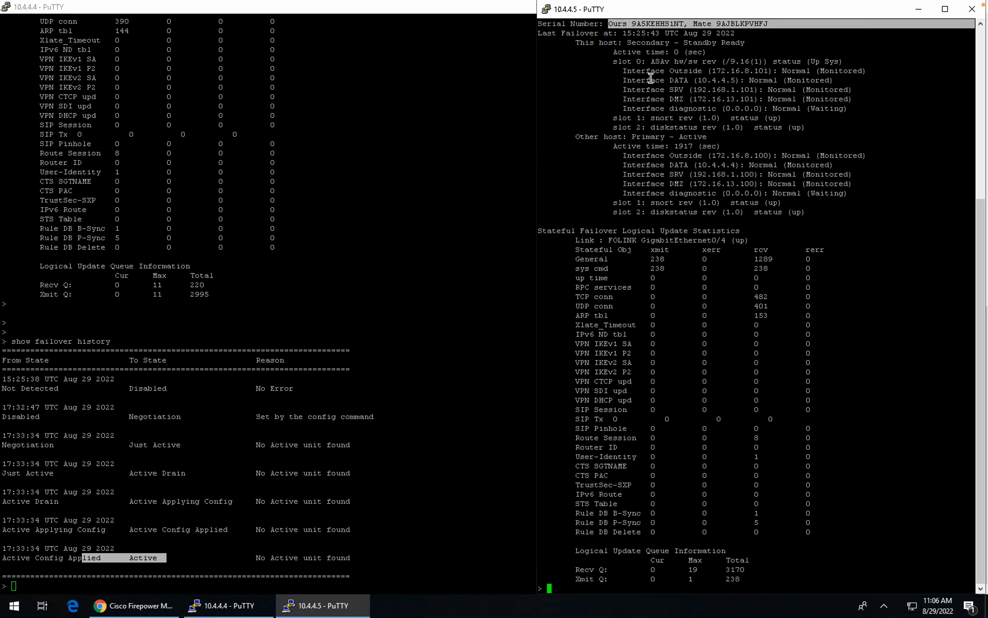
left_click(615, 43)
left_click_drag(655, 44, 656, 44)
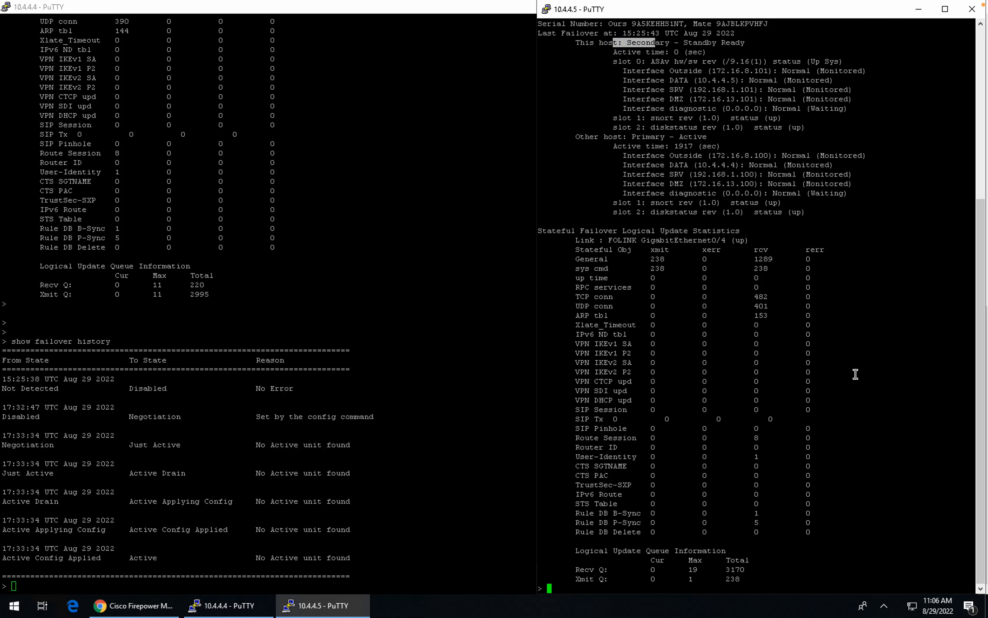
Step: Run show failover history and highlight the Sync File System, Bulk Sync and Standby Ready states
type("show failover history")
key("Return")
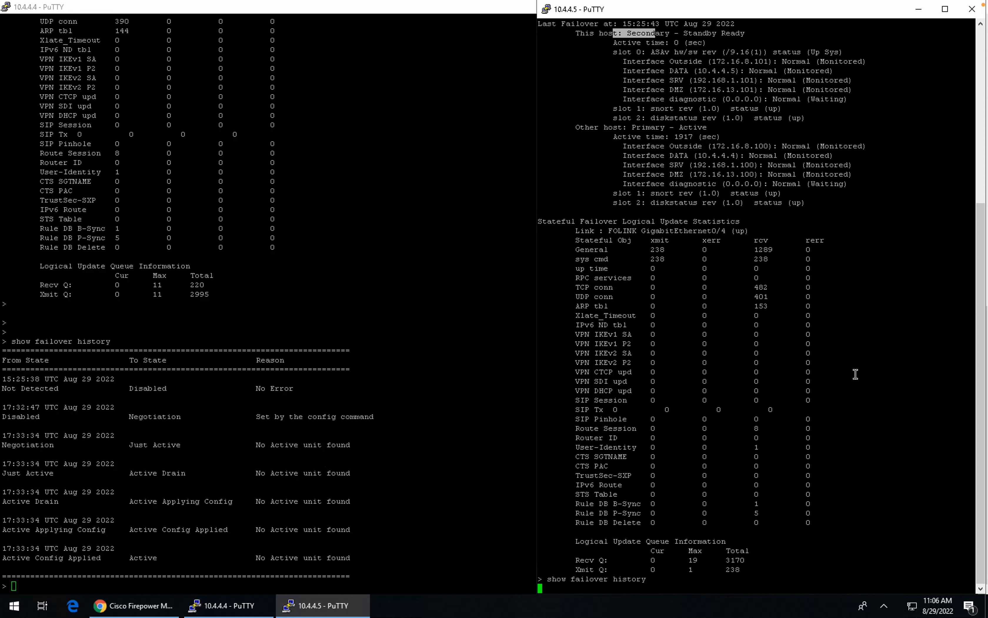
left_click_drag(737, 560, 653, 560)
left_click_drag(667, 506, 724, 533)
double_click(668, 531)
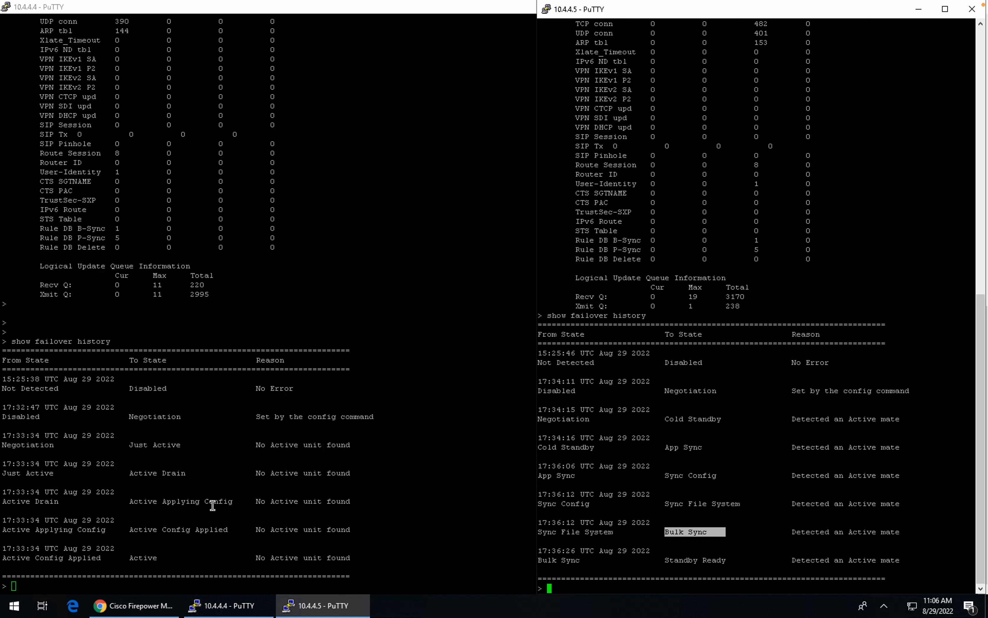
left_click(13, 608)
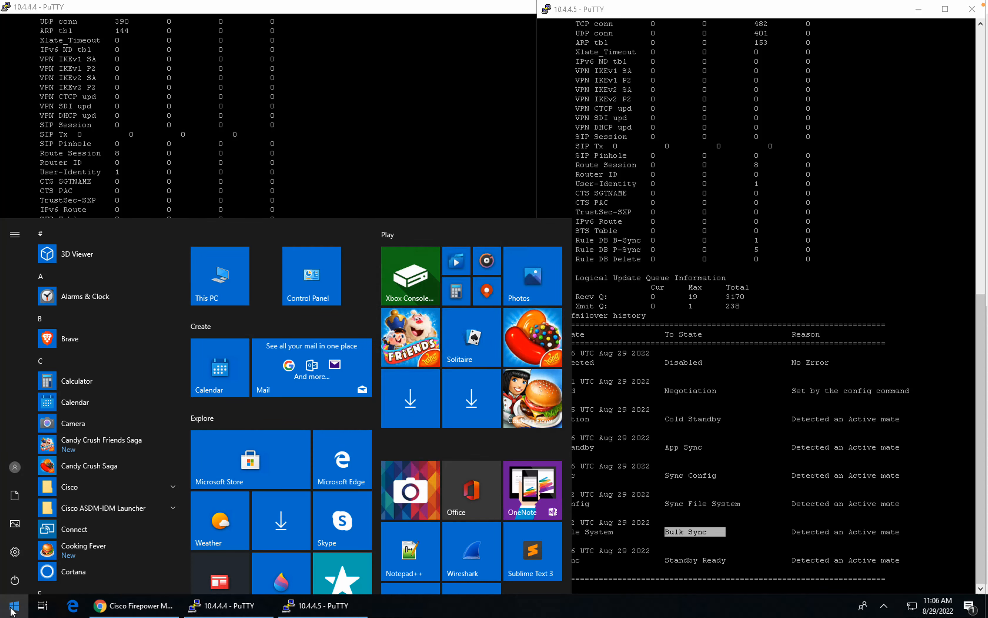
Step: Launch Command Prompt and ping 8.8.8.8 once
type("cmd")
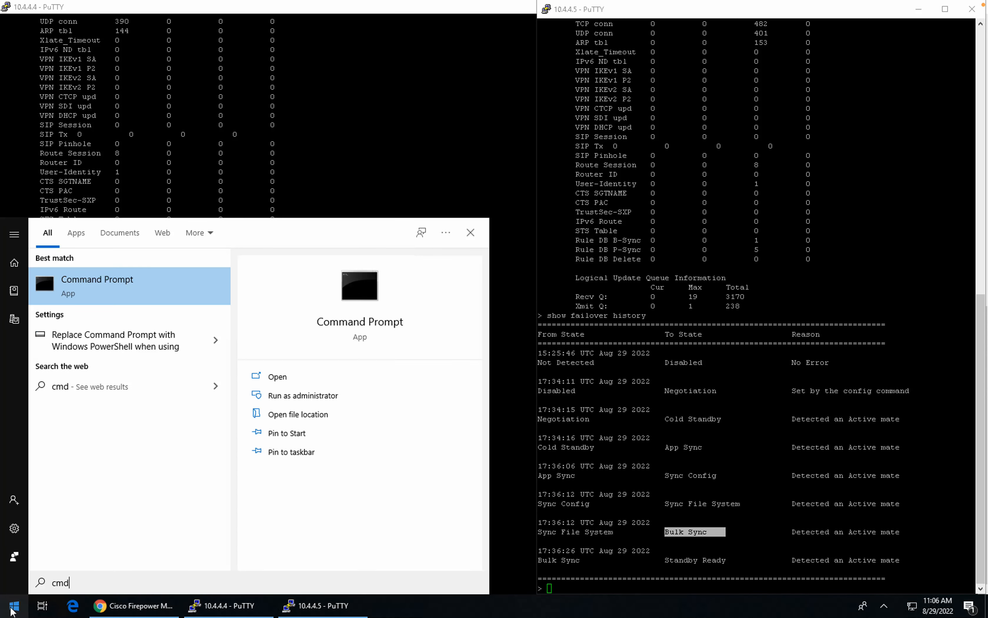
key("Return")
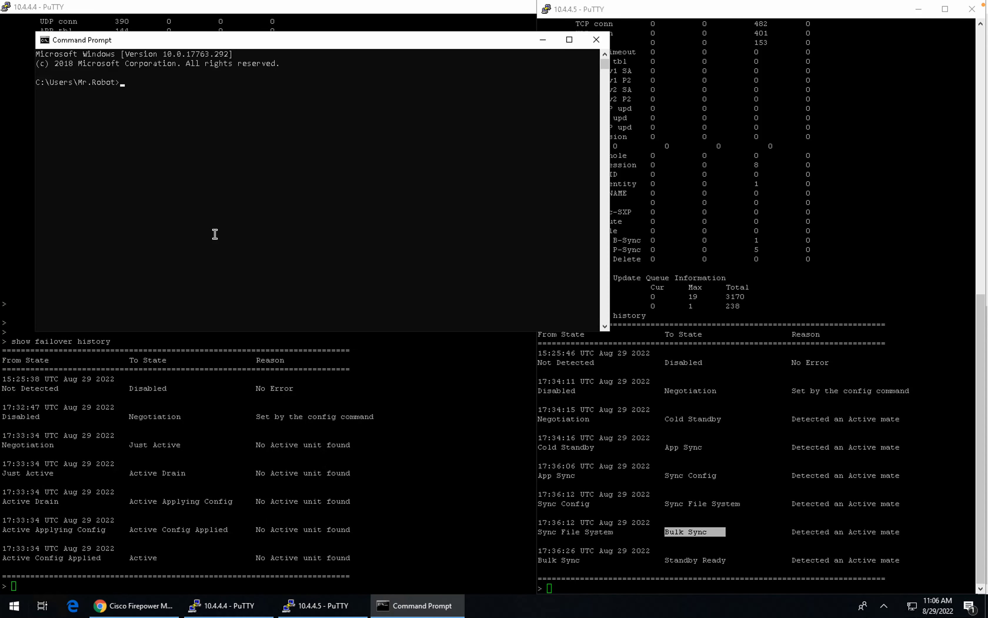
left_click(215, 232)
type("ping 8.8.8.8")
key("Return")
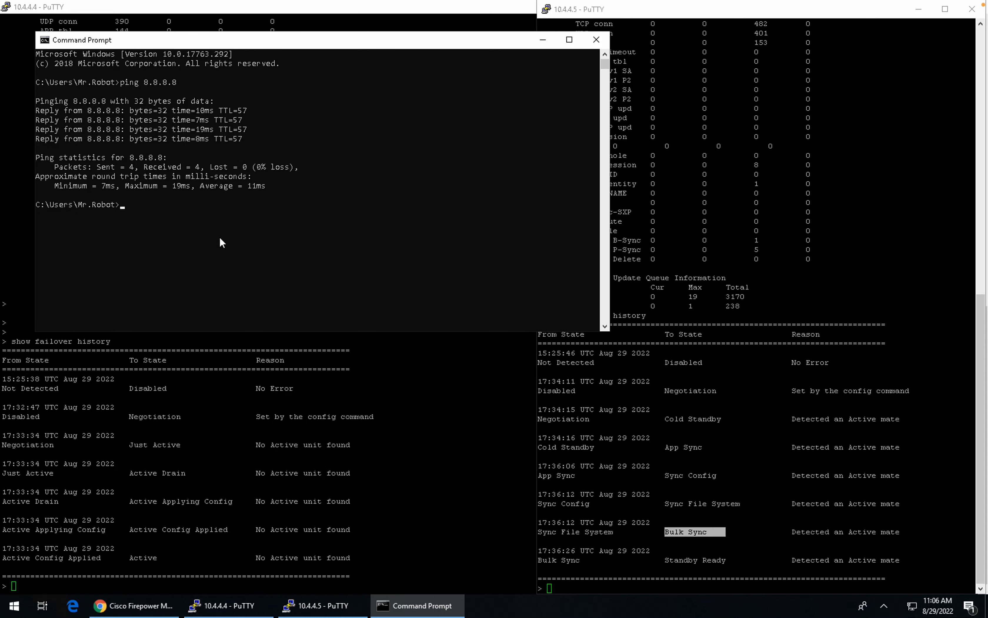
Step: Rerun the ping to 8.8.8.8 with -t so it runs continuously
key("Up")
type("-t")
key("Return")
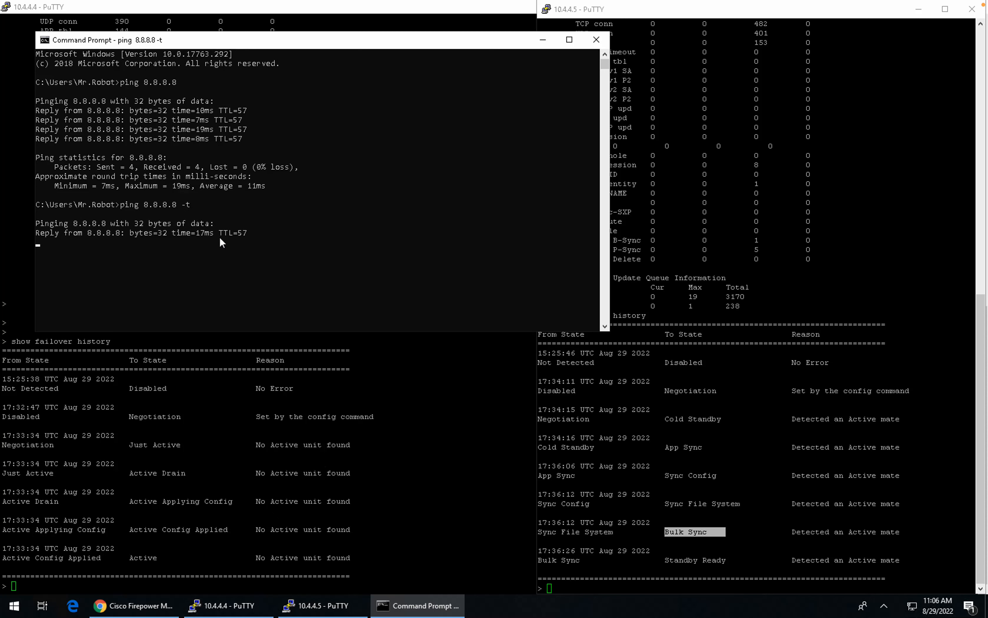
Step: Stop the FTD01 node in the EVE-NG lab topology, then return to the Windows remote desktop
key("ctrl+Left")
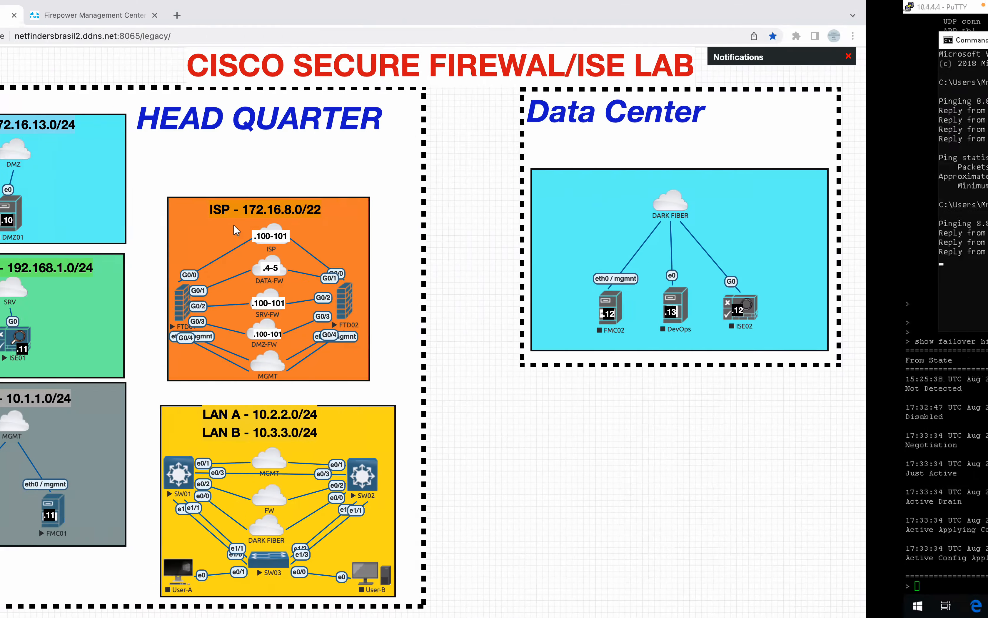
right_click(303, 298)
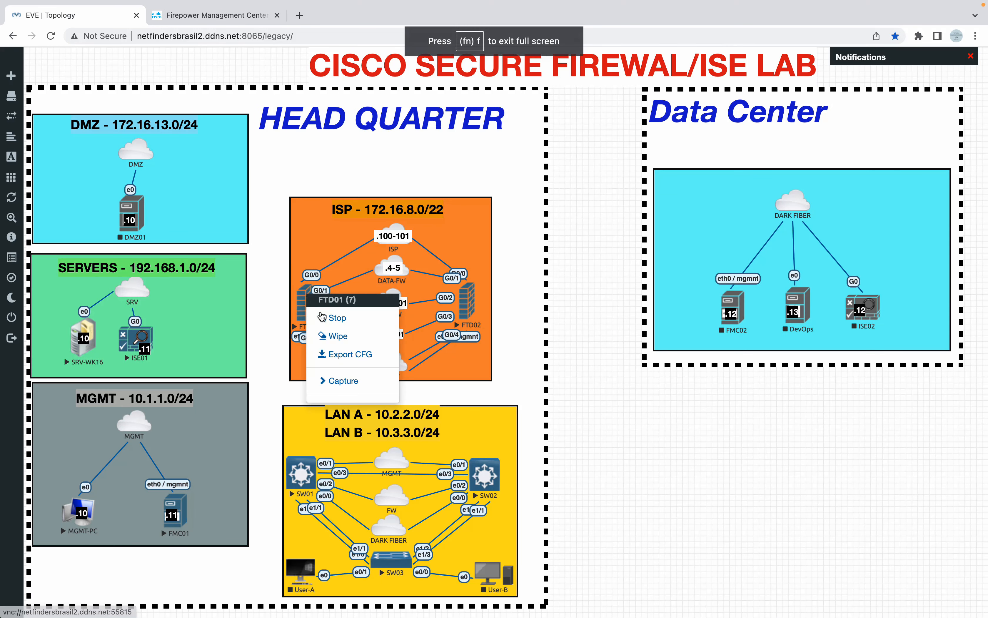
left_click(322, 317)
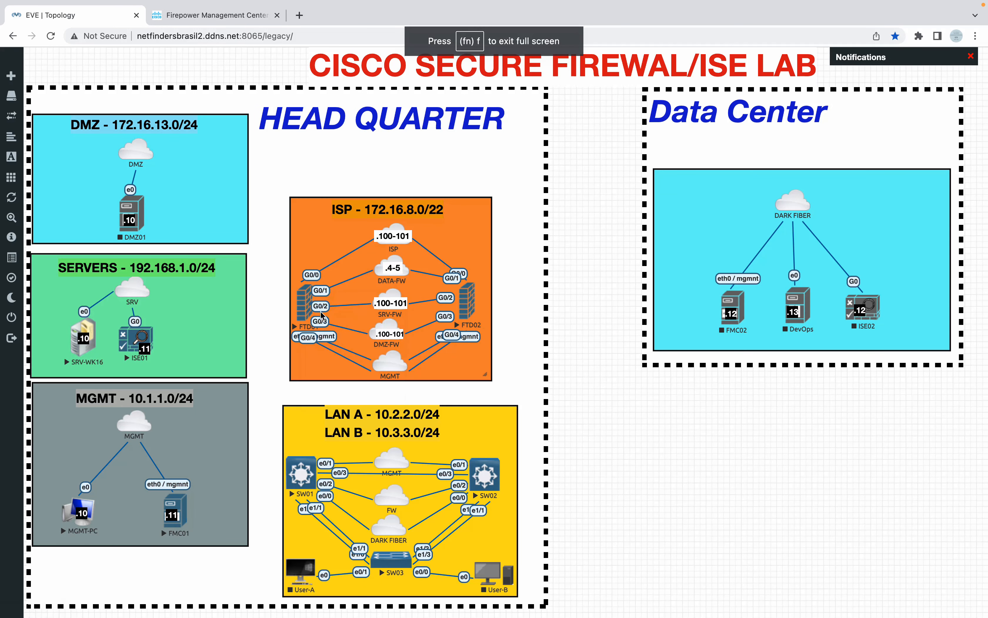
key("ctrl+Right")
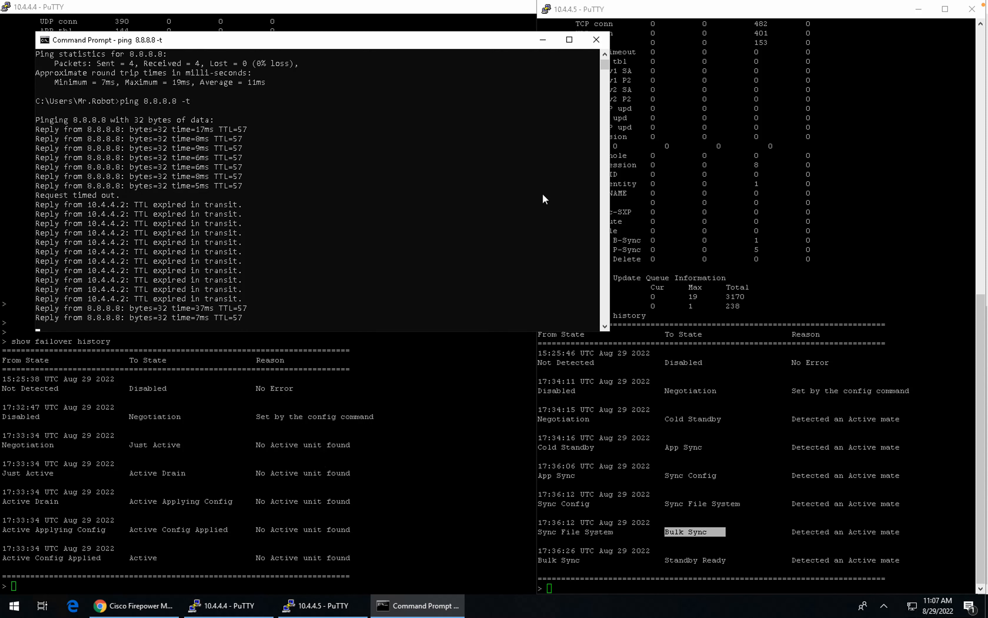
Step: Bring the 10.4.4.4 and 10.4.4.5 terminals forward and clear the 10.4.4.5 text selection
left_click(337, 404)
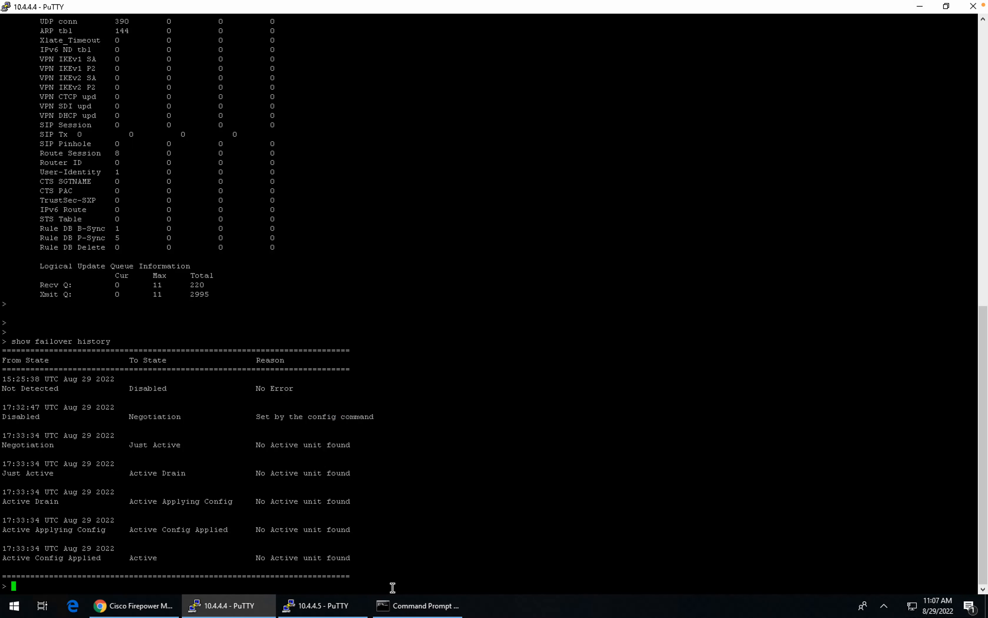
left_click(323, 606)
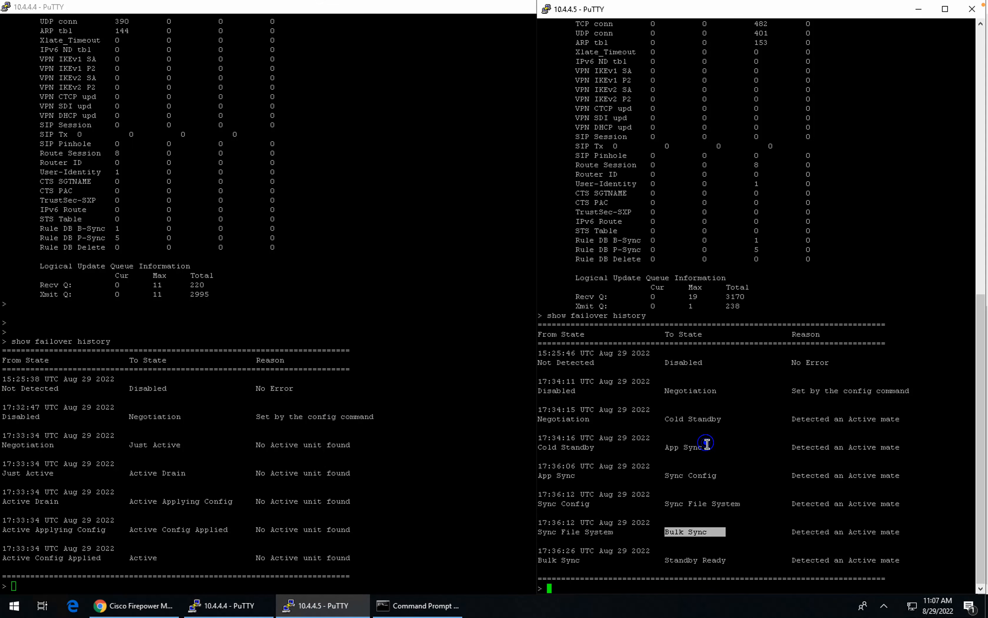
left_click(706, 443)
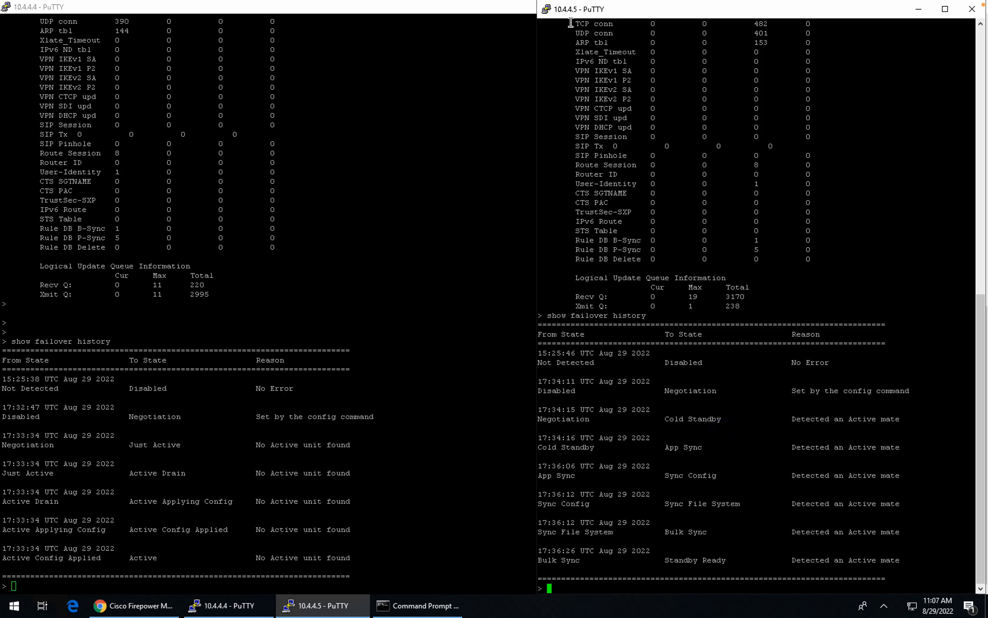
Step: Start a new PuTTY SSH session to 10.4.4.4, log in as admin, and move it right
left_click(547, 12)
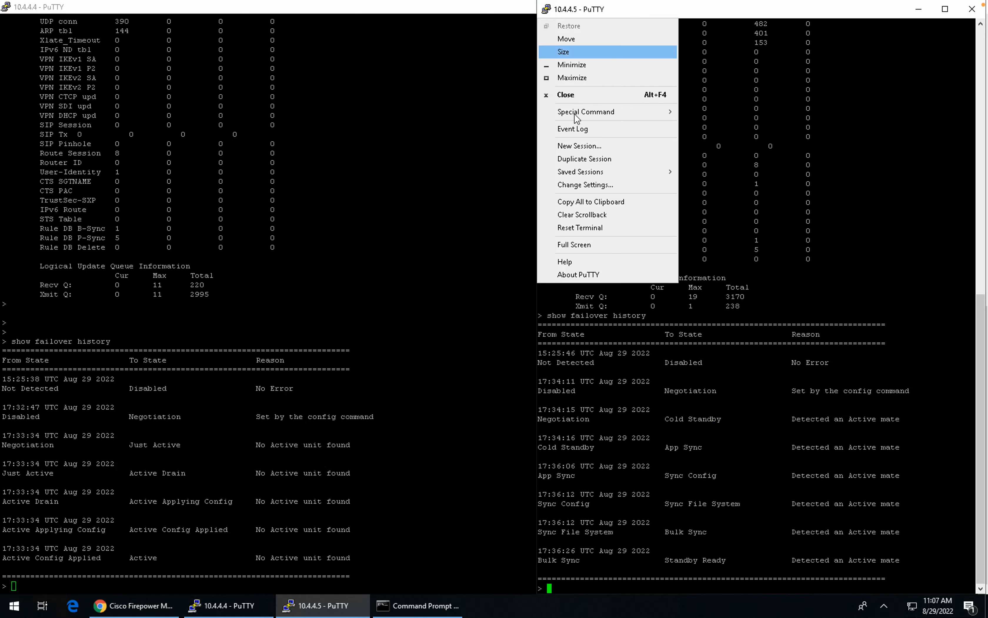
left_click(581, 147)
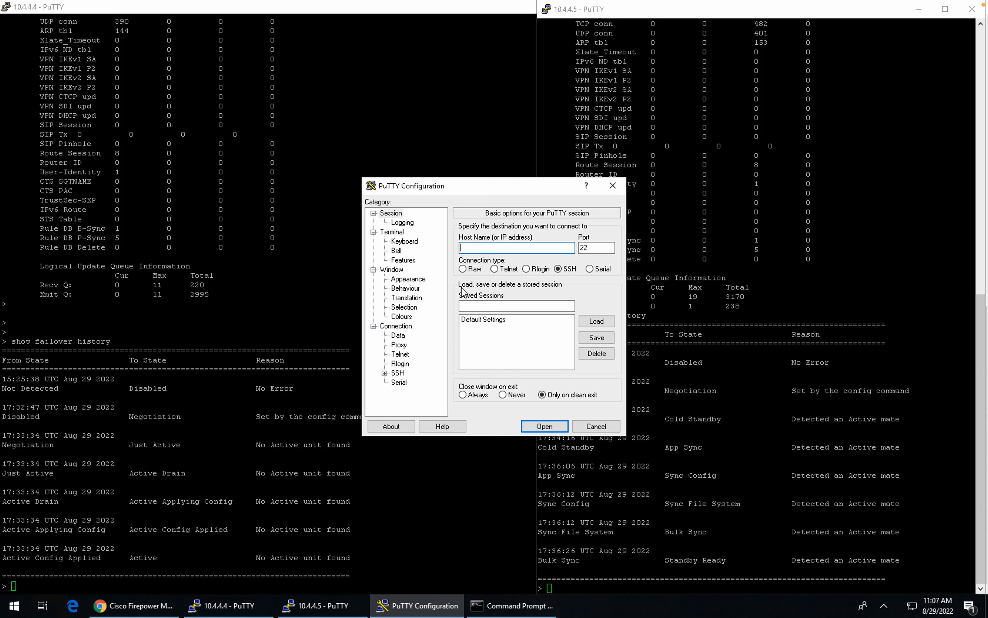
type("10.4.4.4")
key("Return")
type("admin")
key("Return")
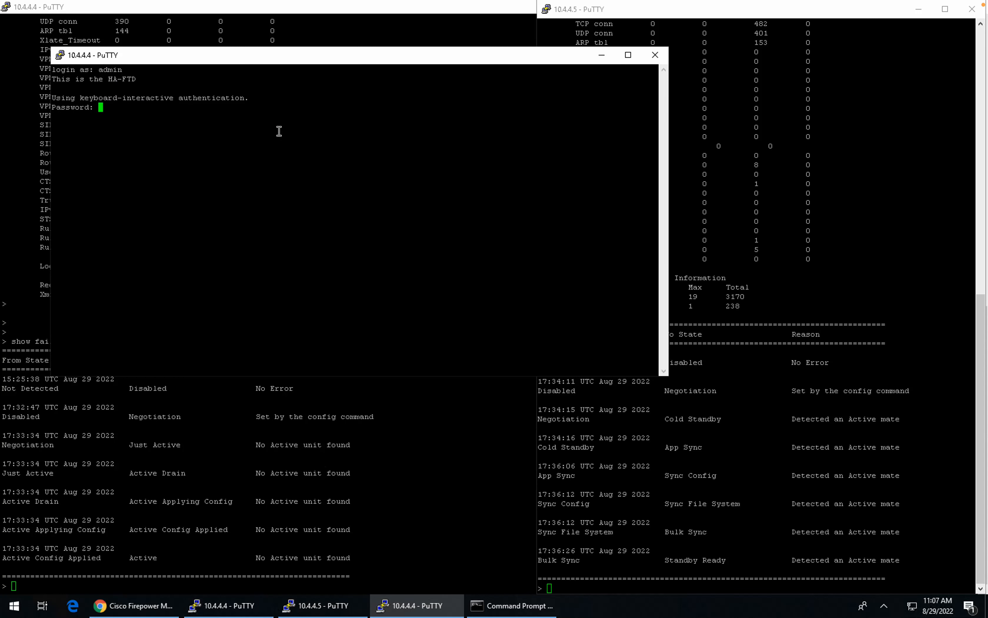
key("Return")
left_click_drag(163, 62, 473, 16)
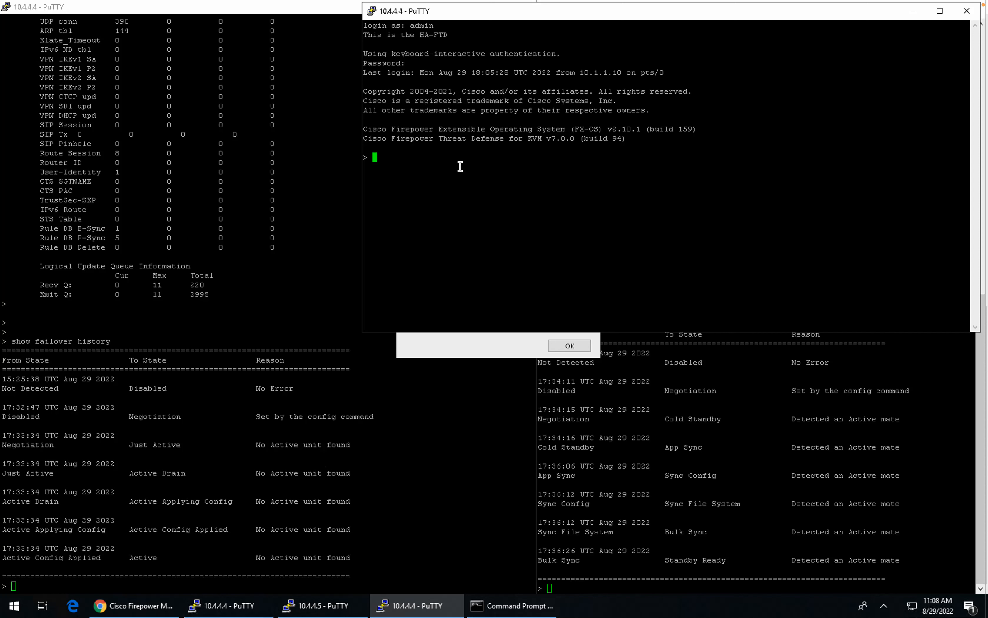
Step: Run show failover in a full-height terminal and highlight Secondary - Active and Primary - Failed lines
key("Return")
type("show failover")
left_click_drag(653, 332, 667, 615)
left_click_drag(665, 568, 666, 593)
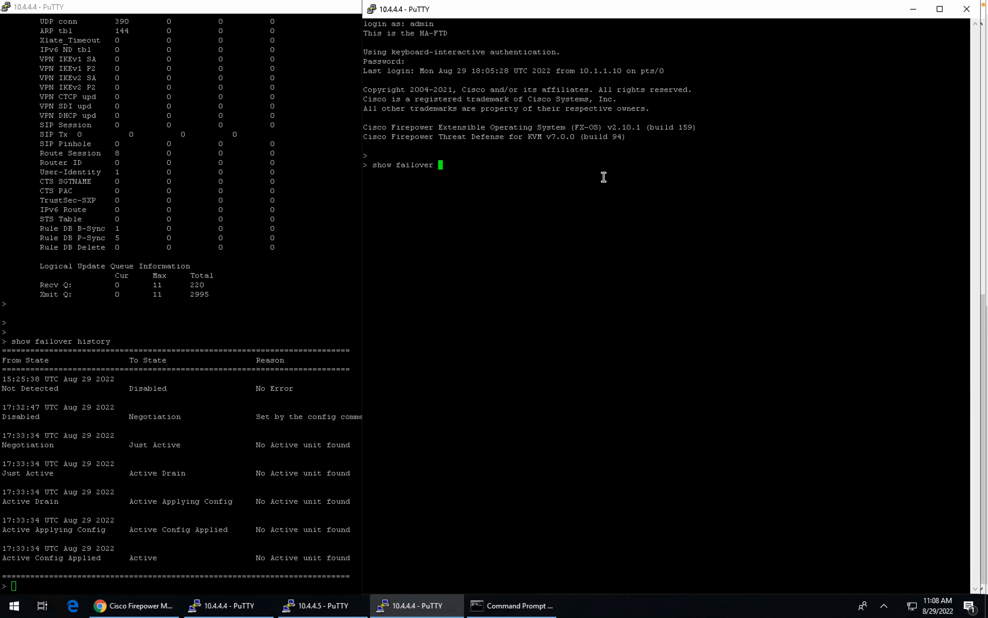
key("Return")
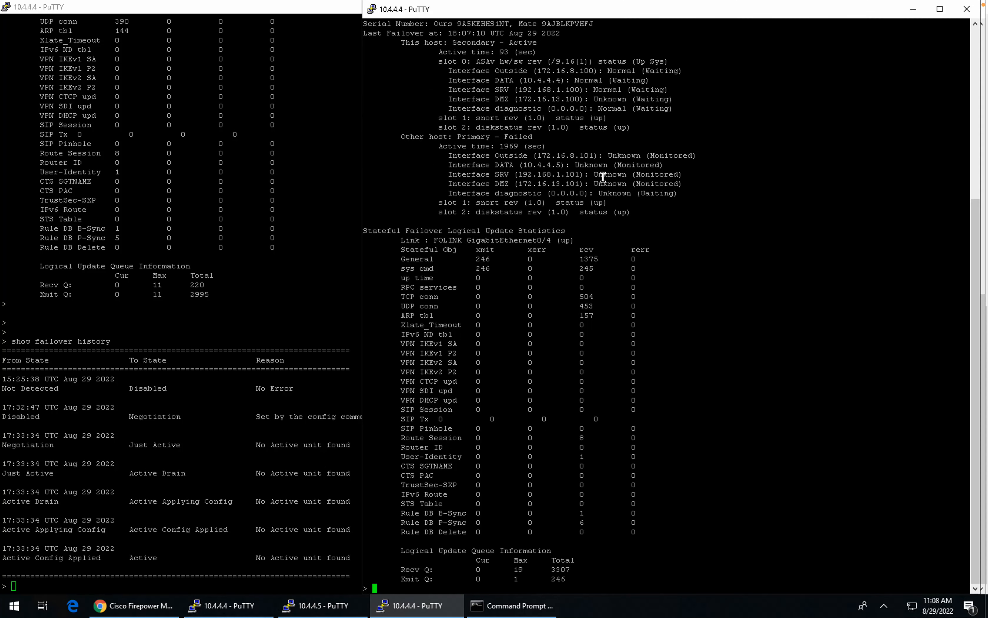
double_click(469, 43)
double_click(519, 43)
left_click_drag(468, 136, 566, 139)
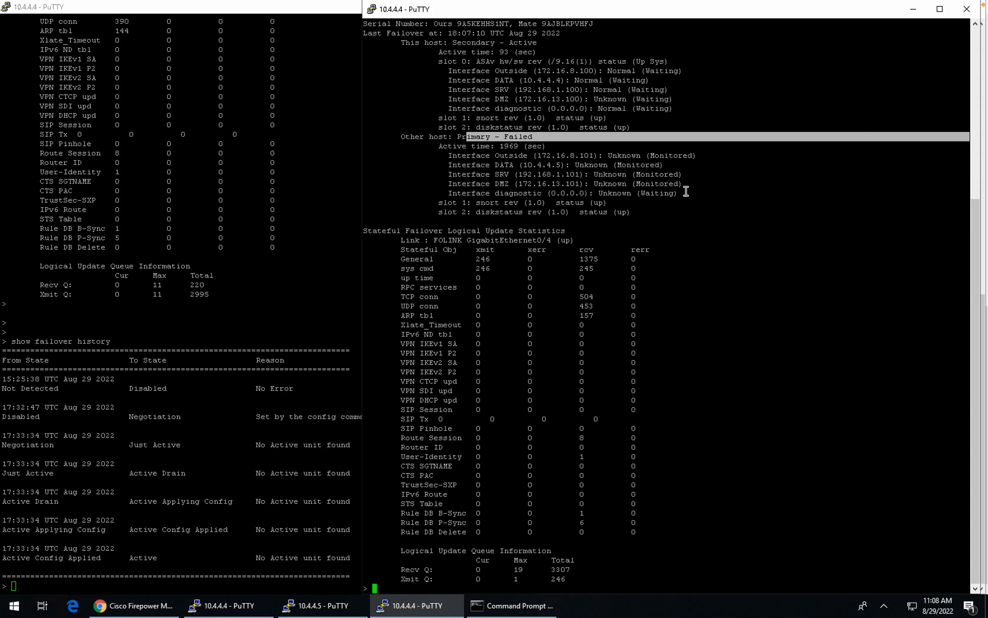
left_click_drag(683, 191, 415, 155)
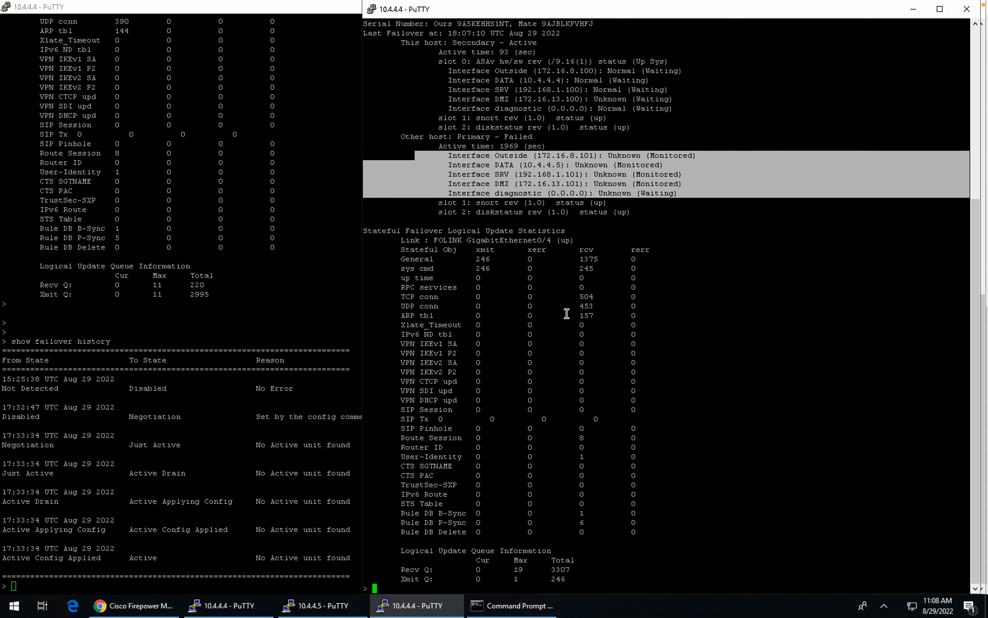
Step: Run show failover history, highlight the HELLO-not-heard transition to Active, then restart FTD01
key("Return")
key("Return")
key("Return")
key("Return")
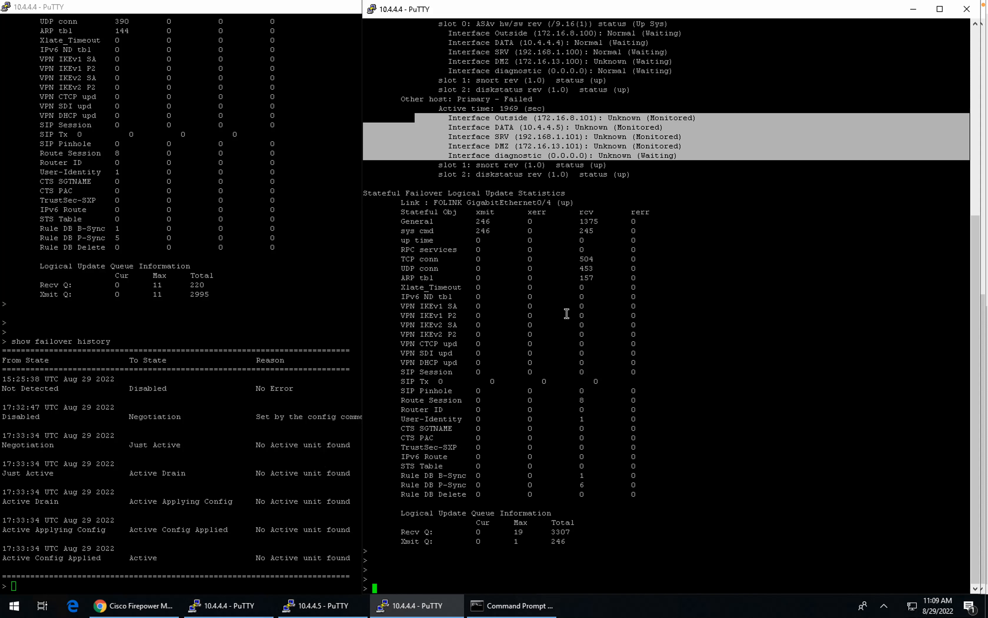
type("show failover history")
key("Return")
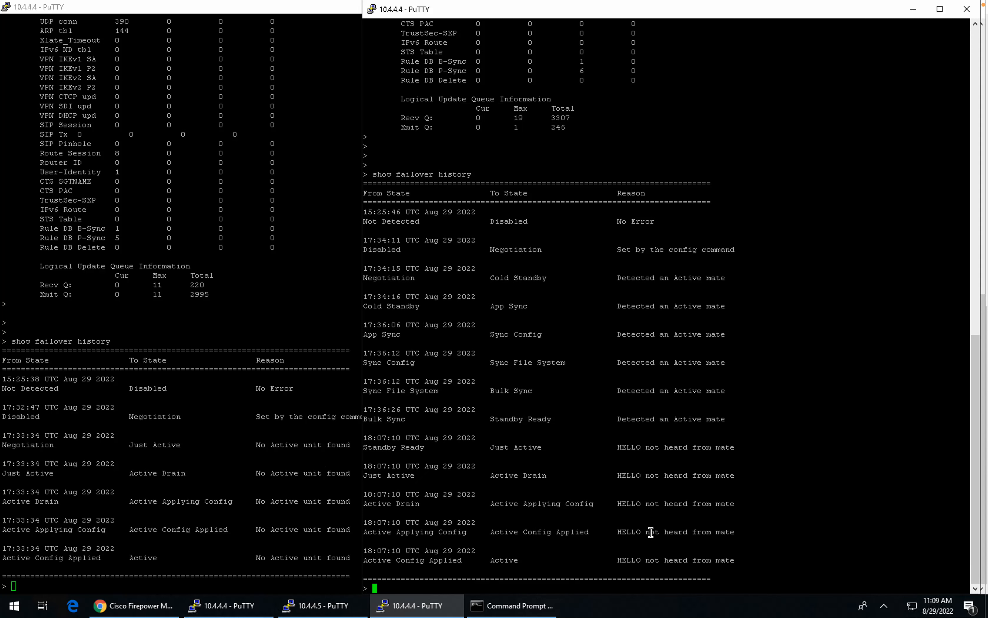
left_click_drag(736, 532, 725, 505)
left_click_drag(643, 476, 701, 475)
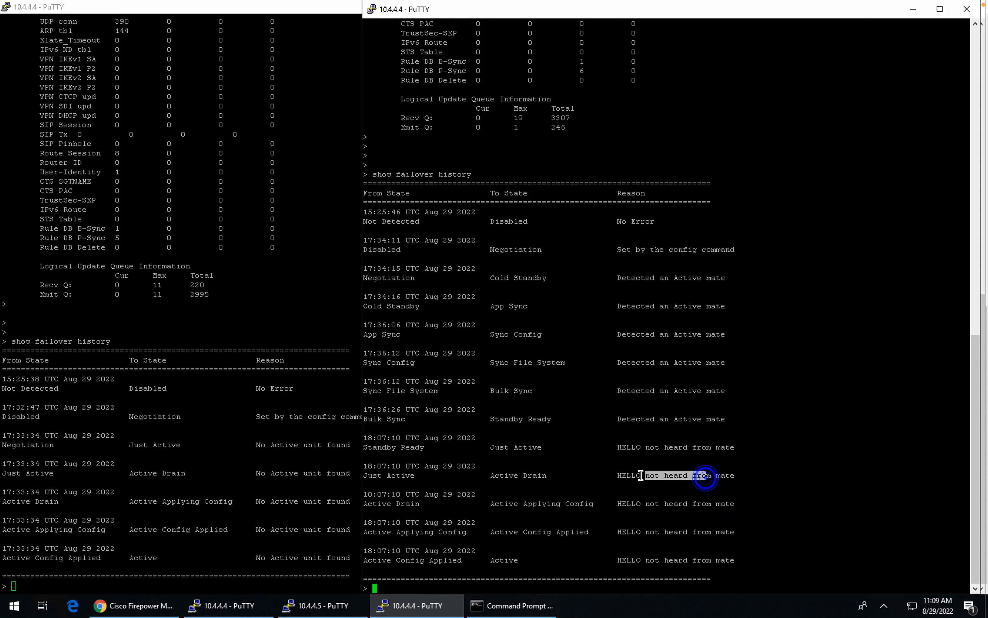
left_click_drag(527, 558, 416, 546)
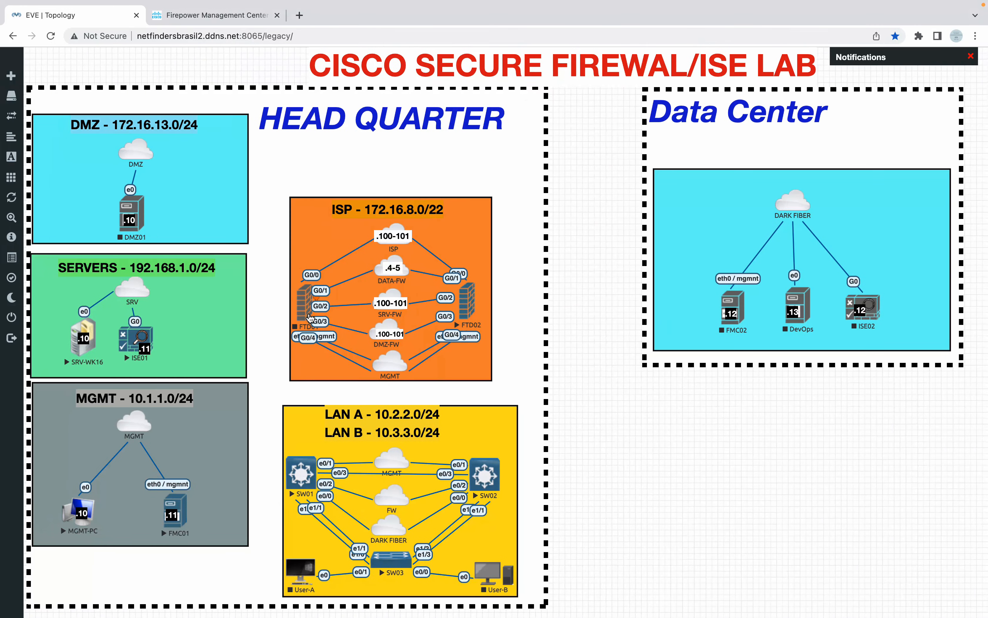
left_click(310, 318)
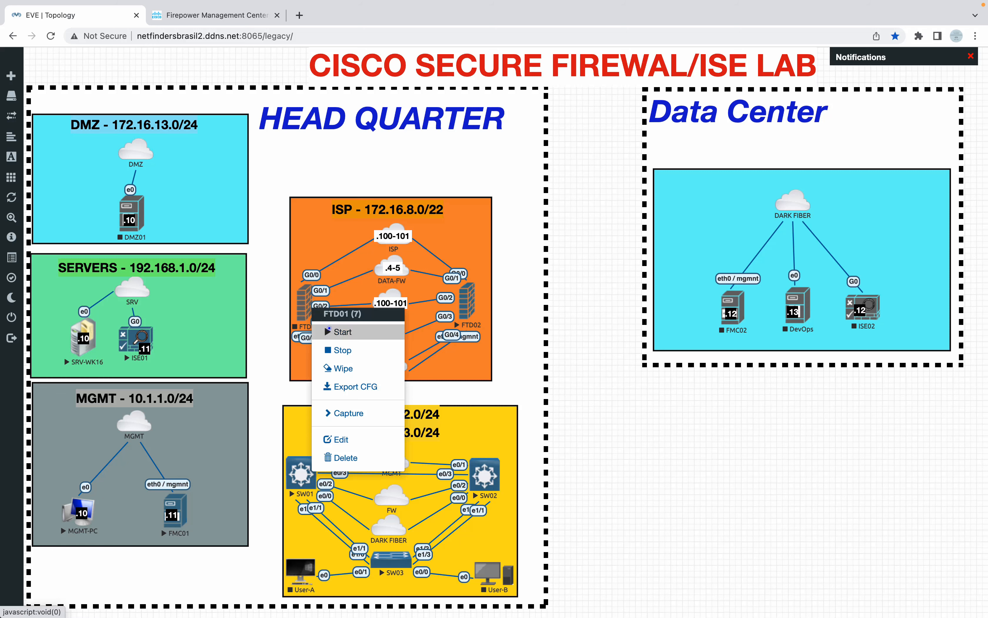
left_click(330, 330)
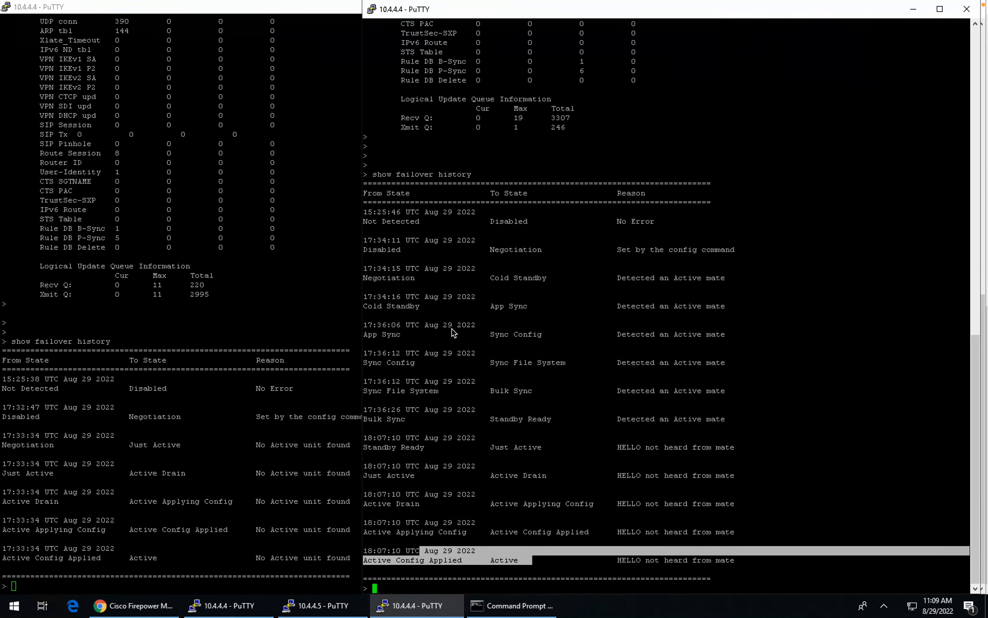
Step: List subcommands with 'failover ?', leaving 'failover active' typed but unrun at the prompt
left_click(574, 414)
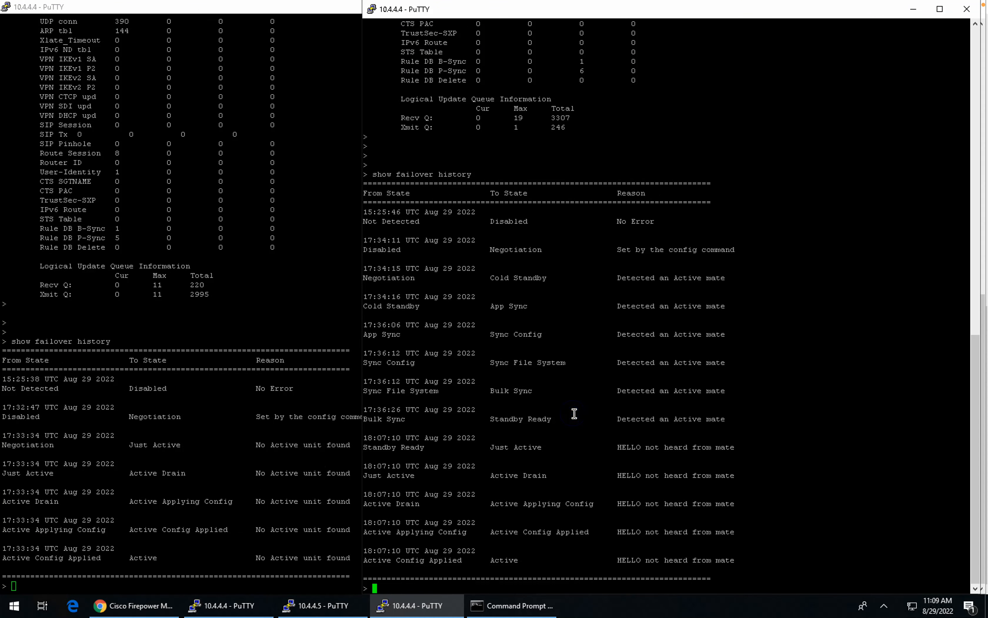
key("Return")
key("Return")
key("Return")
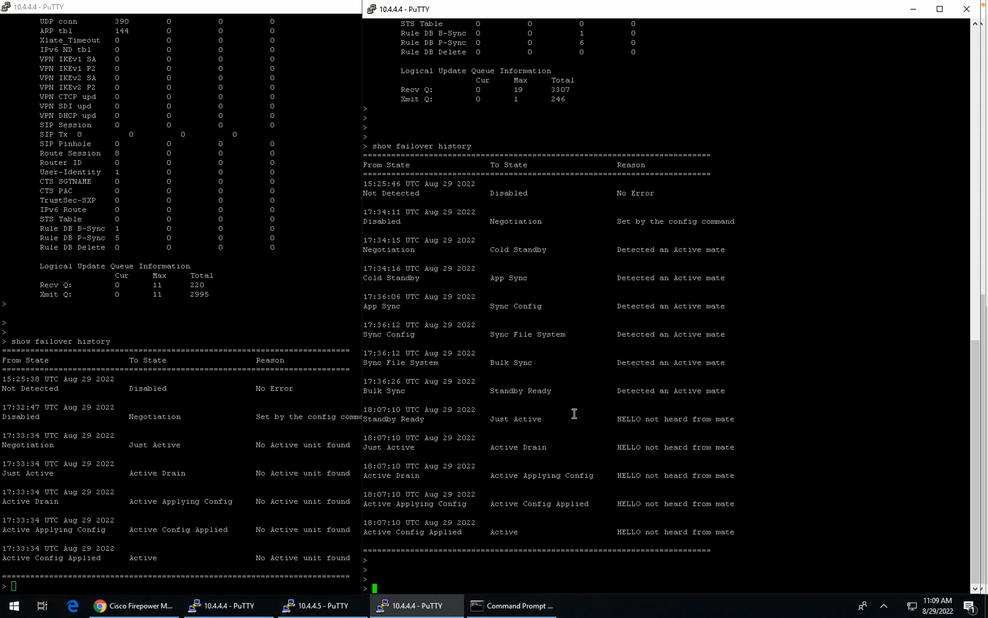
type("failover")
key("question")
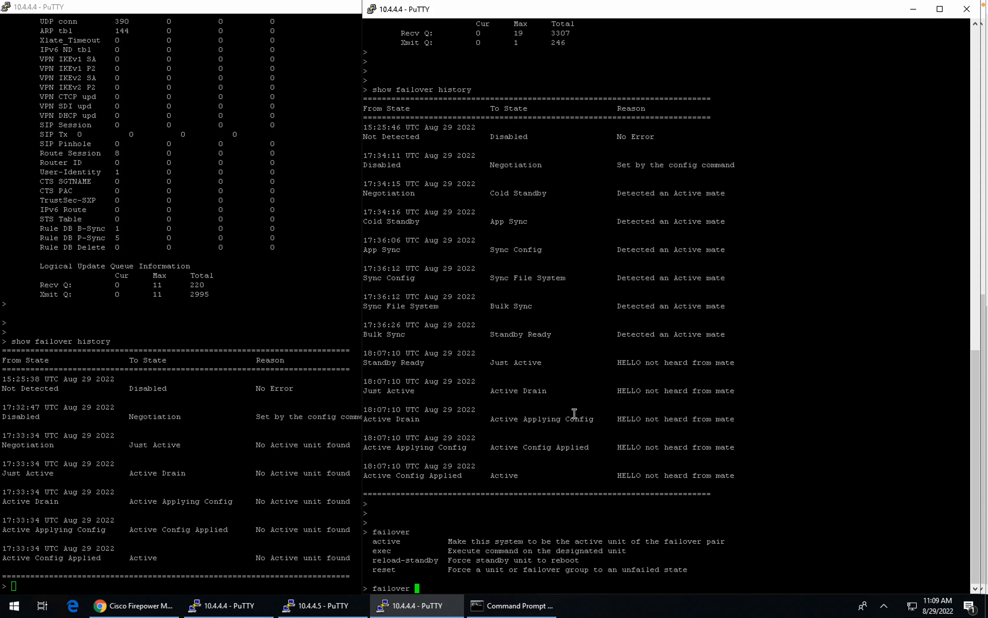
type("active")
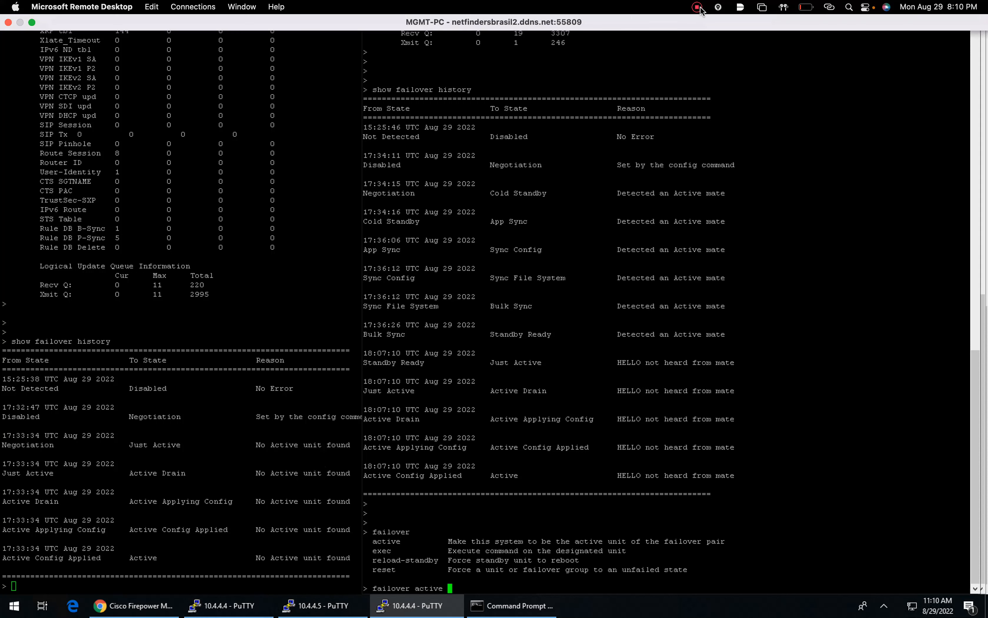
left_click(698, 7)
left_click(705, 22)
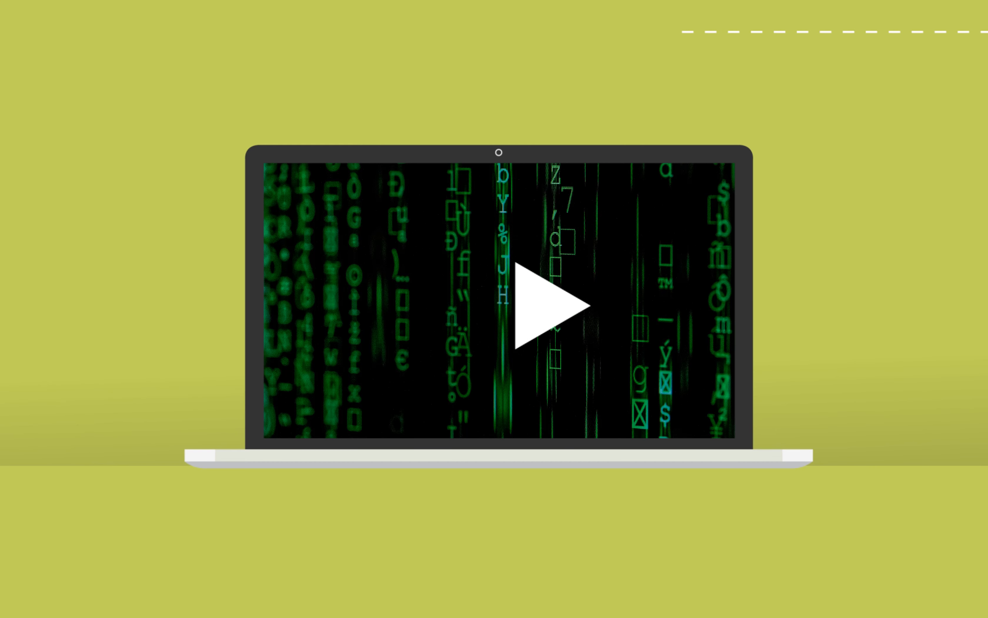